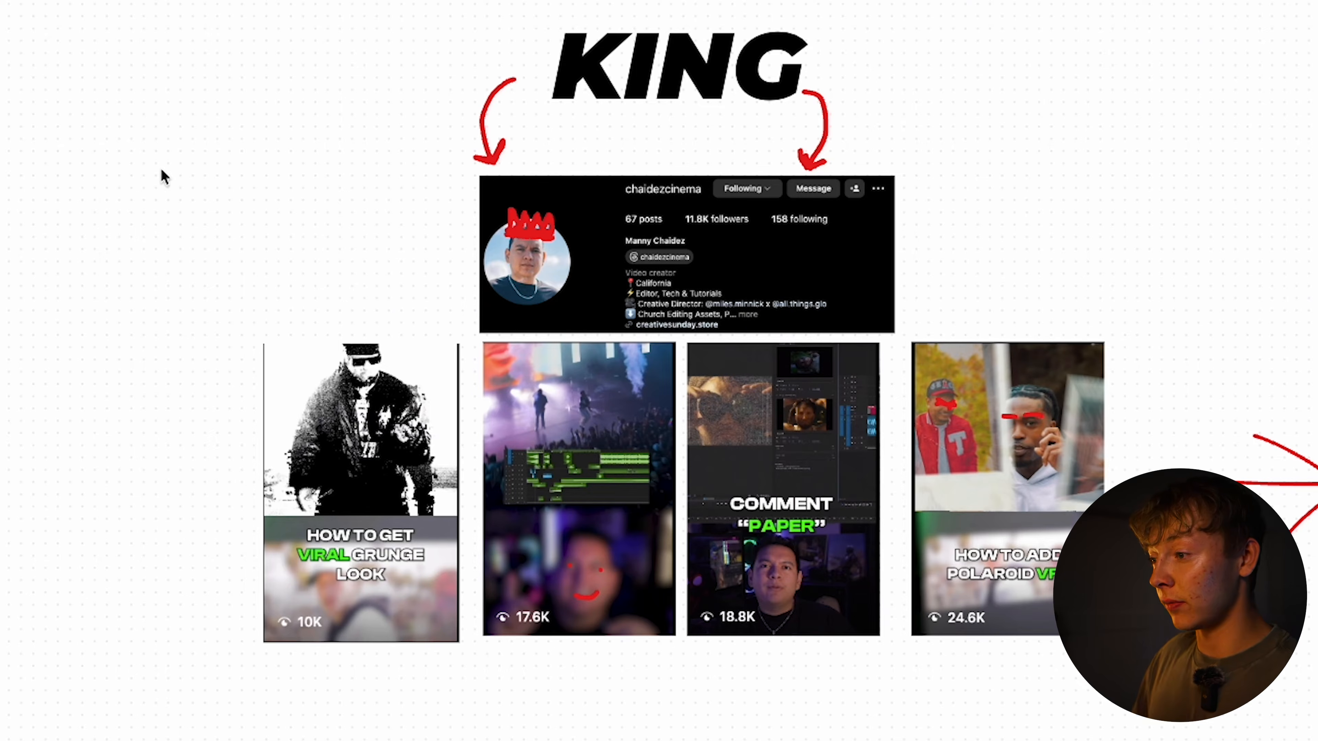
Mark the view counts of the four reel thumbnails with red pen strokes and draw a long line below the reels
{"action": "mouse_move", "coordinate": [278, 480]}
{"action": "left_mouse_down"}
{"action": "mouse_move", "coordinate": [311, 496]}
{"action": "mouse_move", "coordinate": [311, 518]}
{"action": "left_mouse_up"}
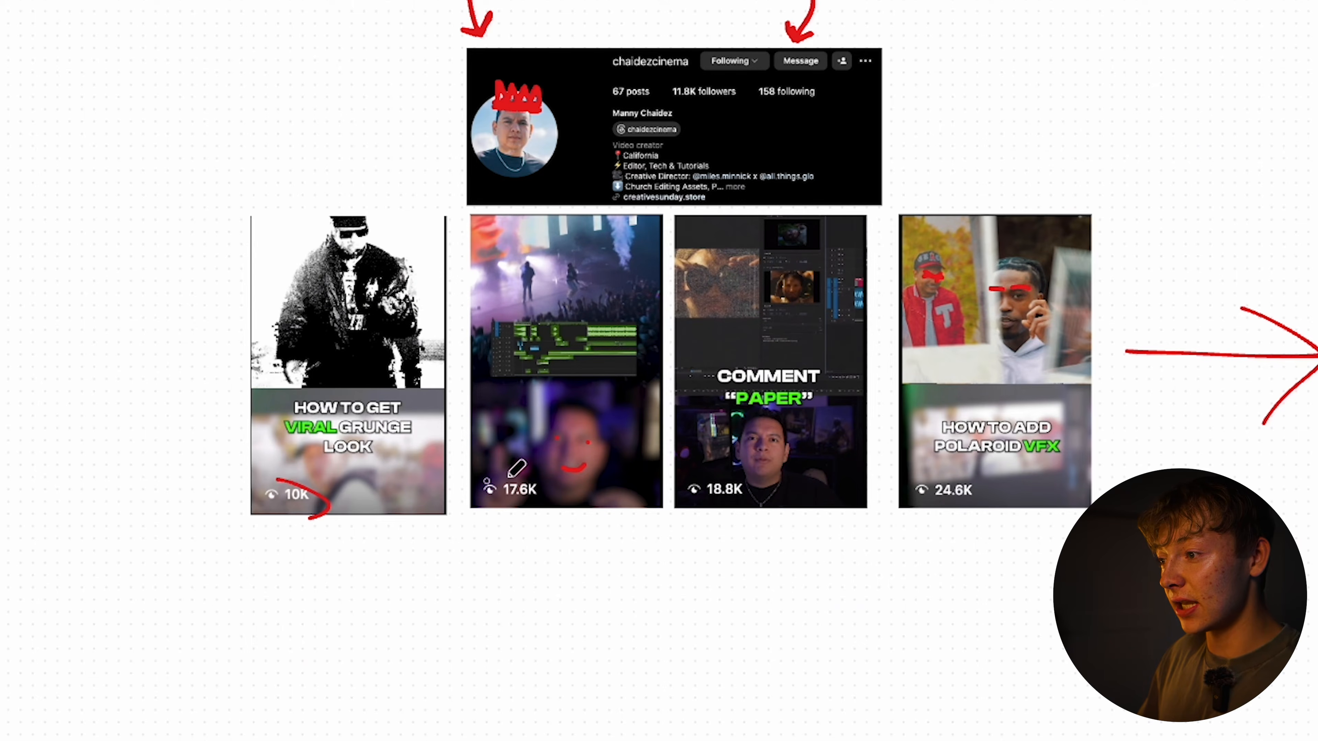
{"action": "left_click_drag", "start_coordinate": [504, 471], "coordinate": [525, 498]}
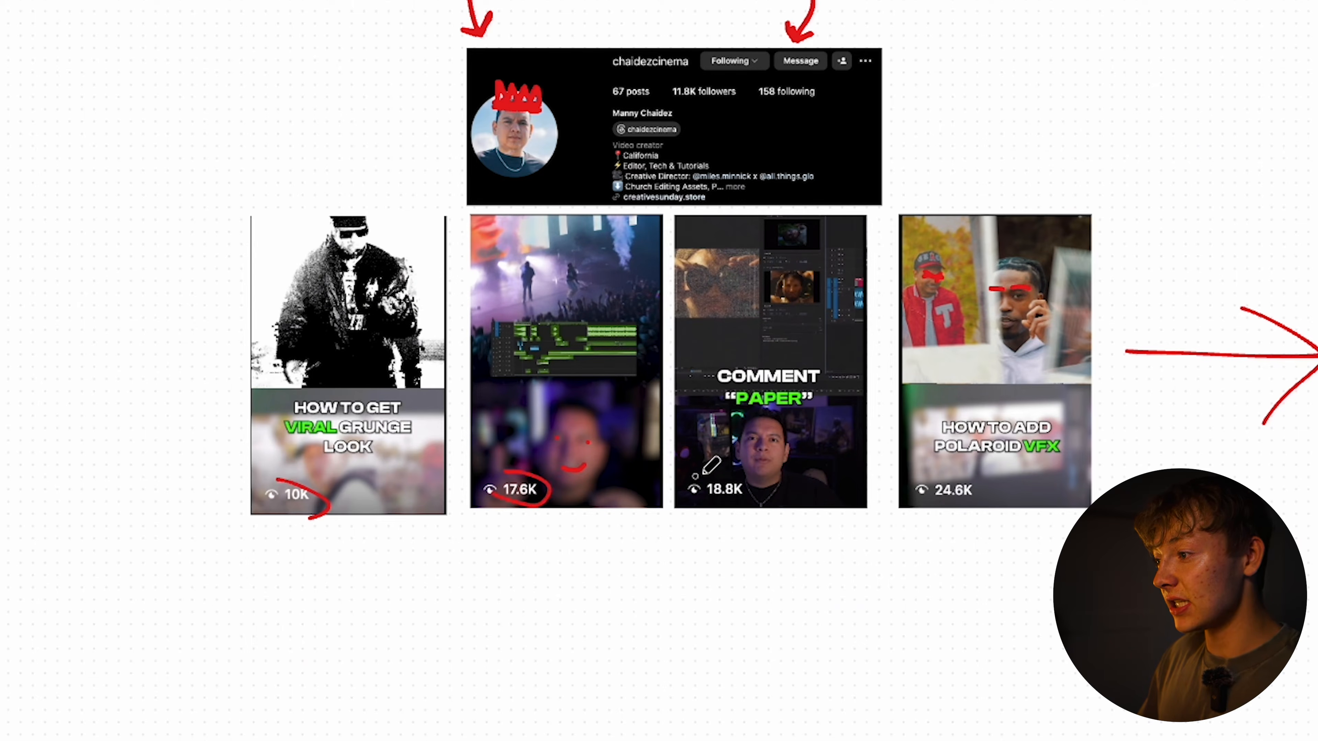
{"action": "left_click_drag", "start_coordinate": [699, 475], "coordinate": [682, 491]}
{"action": "mouse_move", "coordinate": [943, 472]}
{"action": "left_mouse_down"}
{"action": "mouse_move", "coordinate": [902, 501]}
{"action": "mouse_move", "coordinate": [913, 498]}
{"action": "left_mouse_up"}
{"action": "left_click_drag", "start_coordinate": [1094, 608], "coordinate": [831, 635]}
{"action": "left_click_drag", "start_coordinate": [990, 611], "coordinate": [340, 685]}
{"action": "left_click_drag", "start_coordinate": [1120, 452], "coordinate": [1020, 330]}
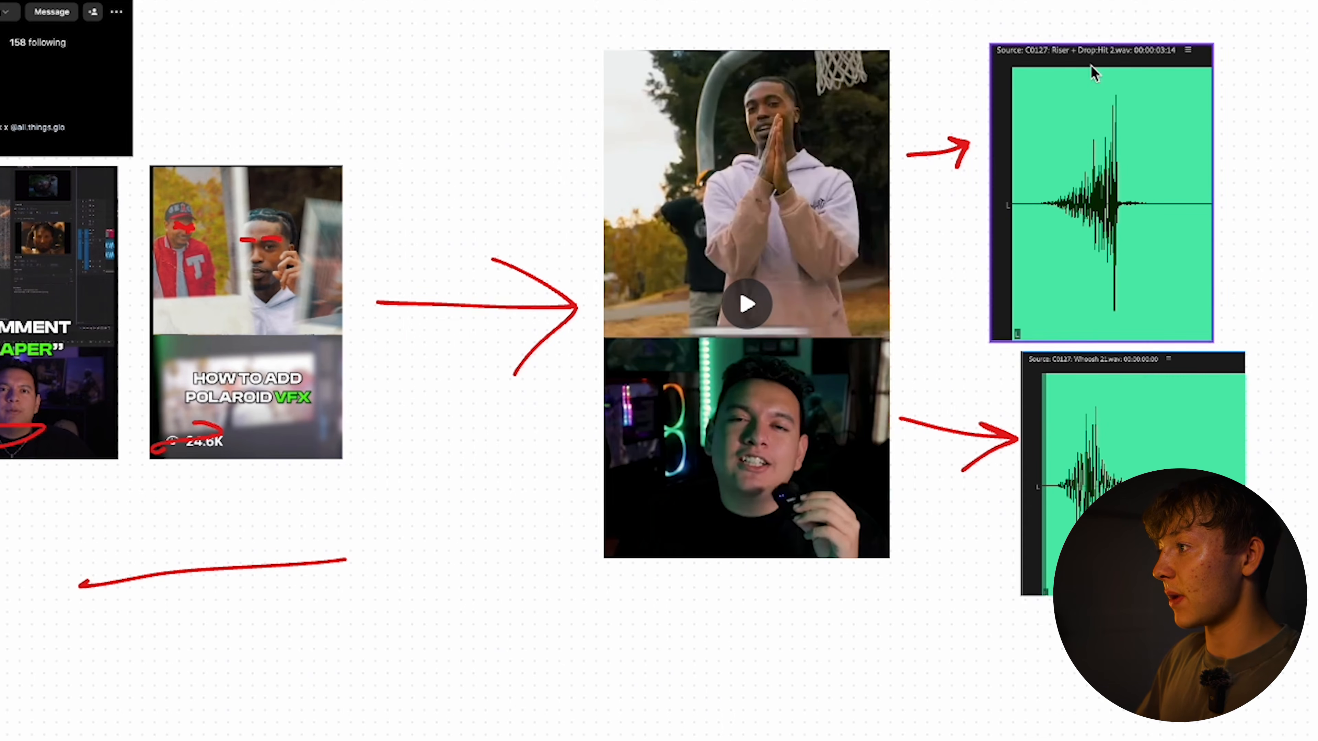
Play part of the reel video embedded on the board and pause it
{"action": "left_click", "coordinate": [747, 303]}
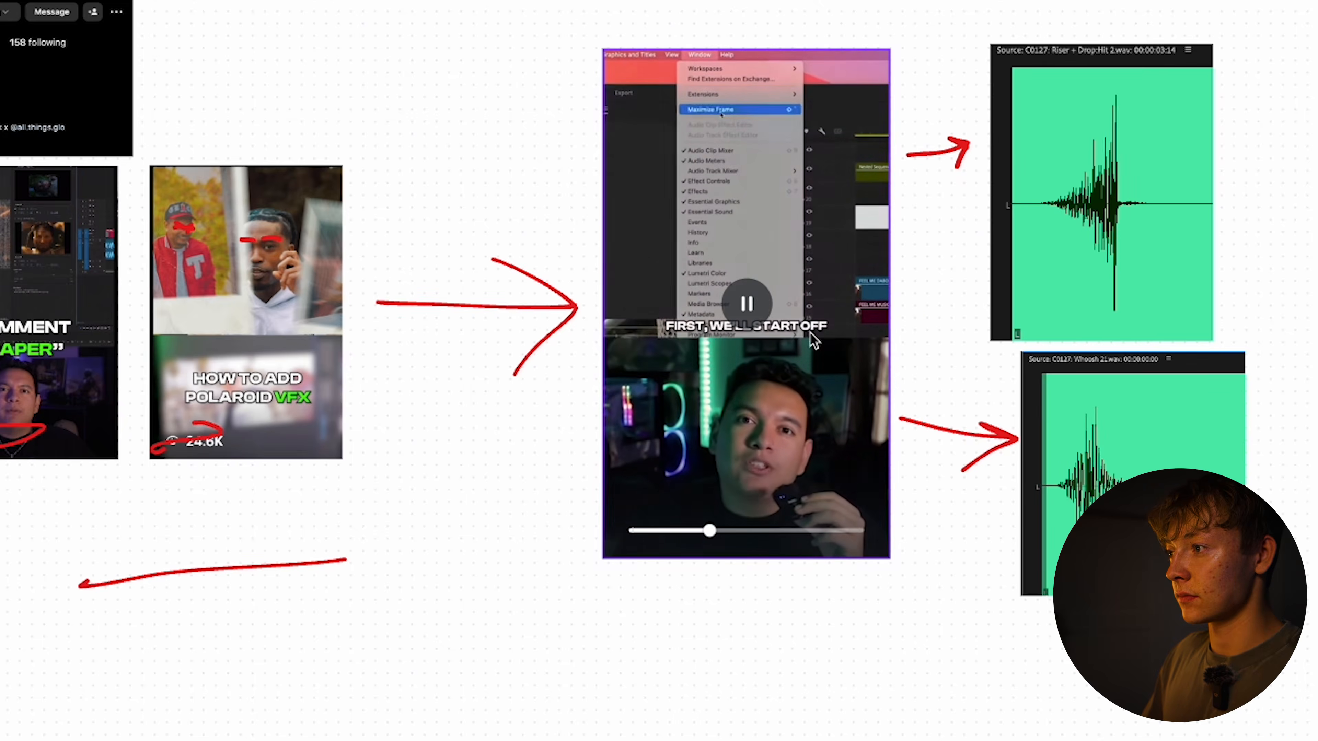
{"action": "left_click", "coordinate": [747, 304]}
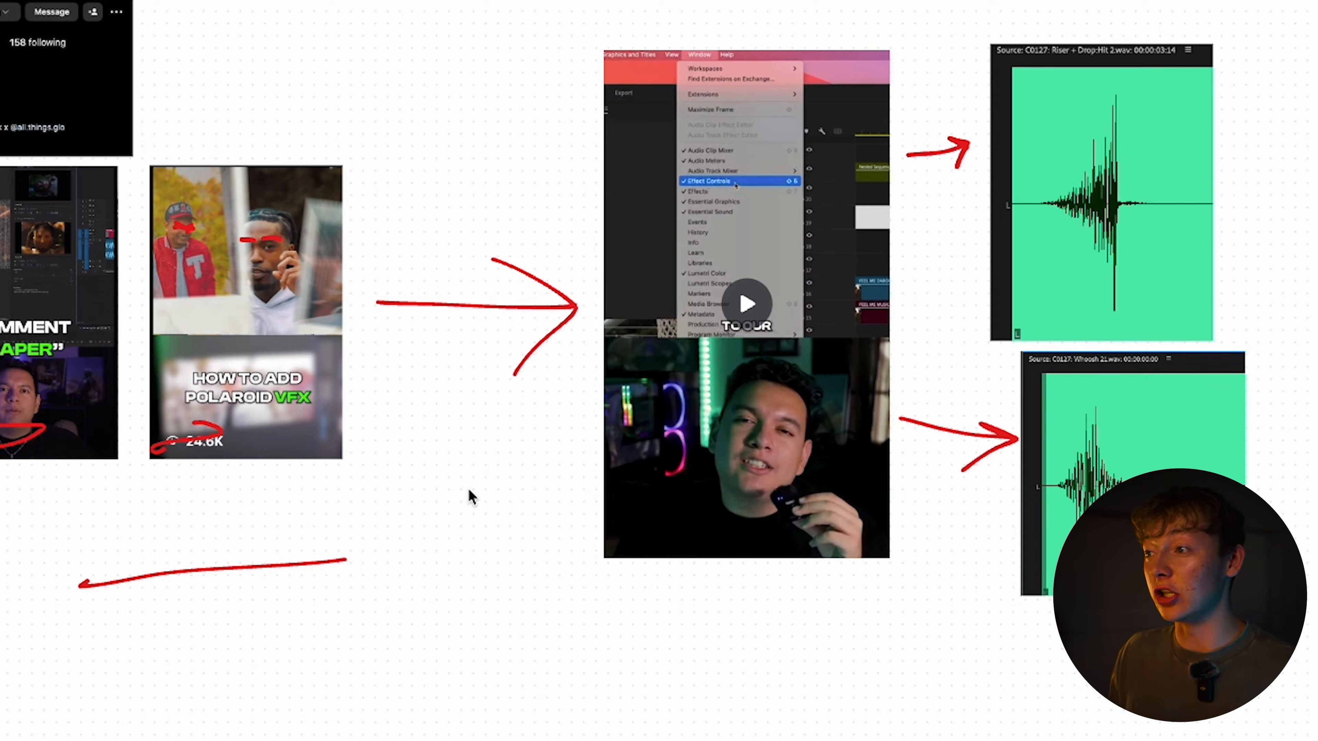
Delete the red stroke over the 24.6K view count on the polaroid VFX reel
{"action": "left_click", "coordinate": [162, 449]}
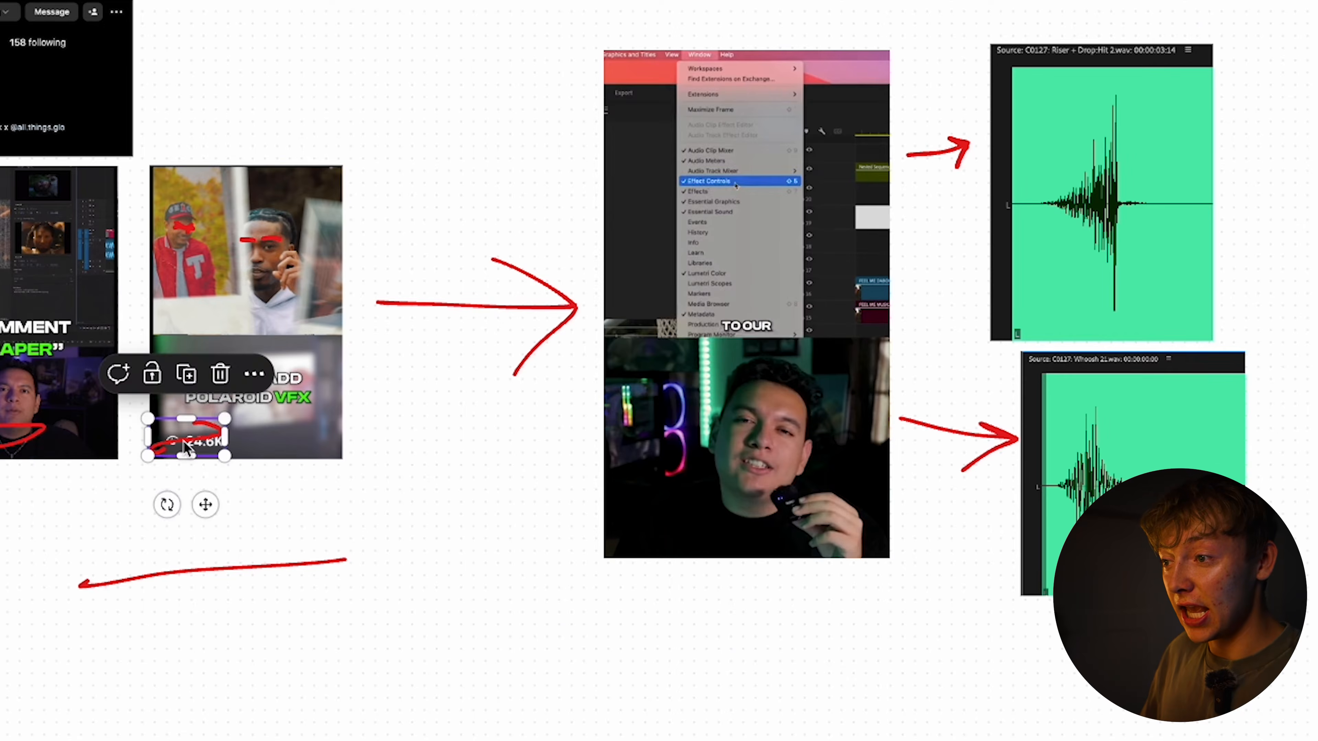
{"action": "key", "text": "Delete"}
{"action": "scroll", "coordinate": [201, 469], "scroll_direction": "up", "scroll_amount": 6}
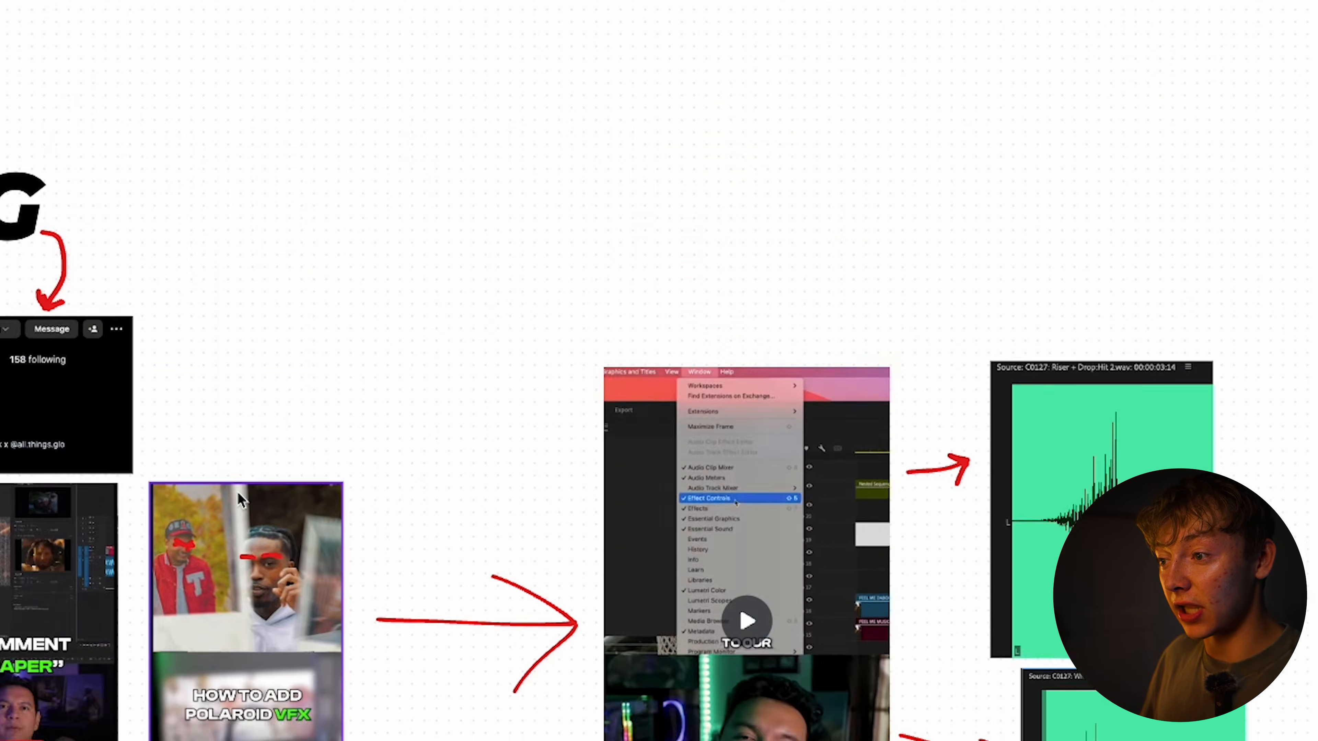
{"action": "scroll", "coordinate": [236, 490], "scroll_direction": "down", "scroll_amount": 3}
{"action": "scroll", "coordinate": [243, 519], "scroll_direction": "down", "scroll_amount": 3}
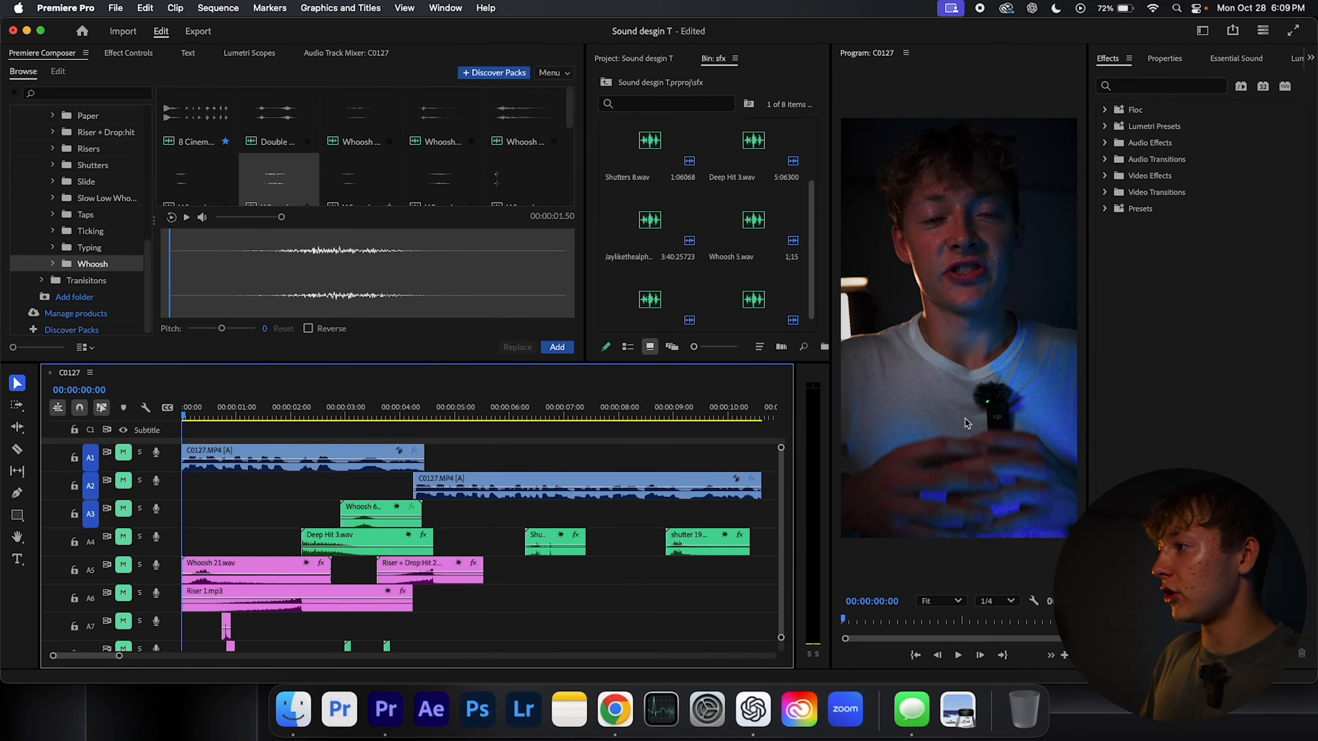
Switch to Premiere Pro and play the C0127 sequence in stages from the start up to 00:00:09:15
{"action": "key", "text": "space"}
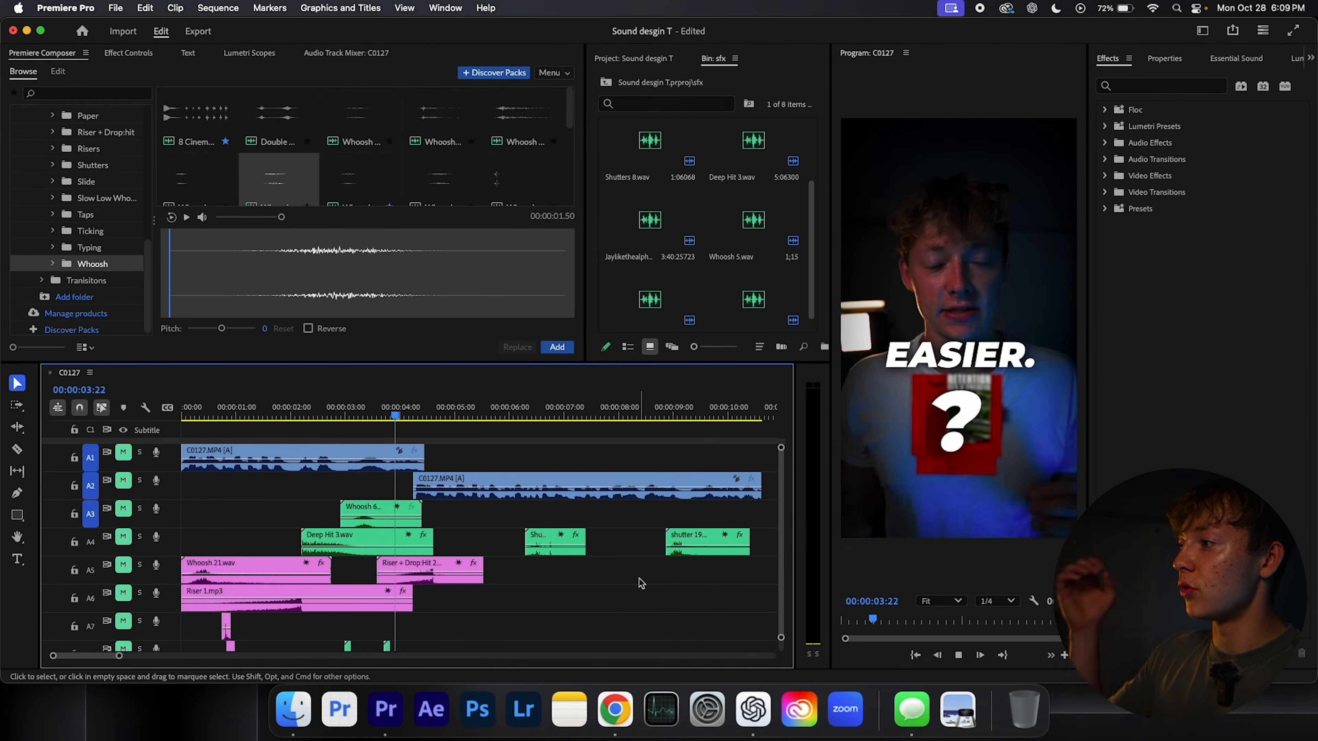
{"action": "key", "text": "space"}
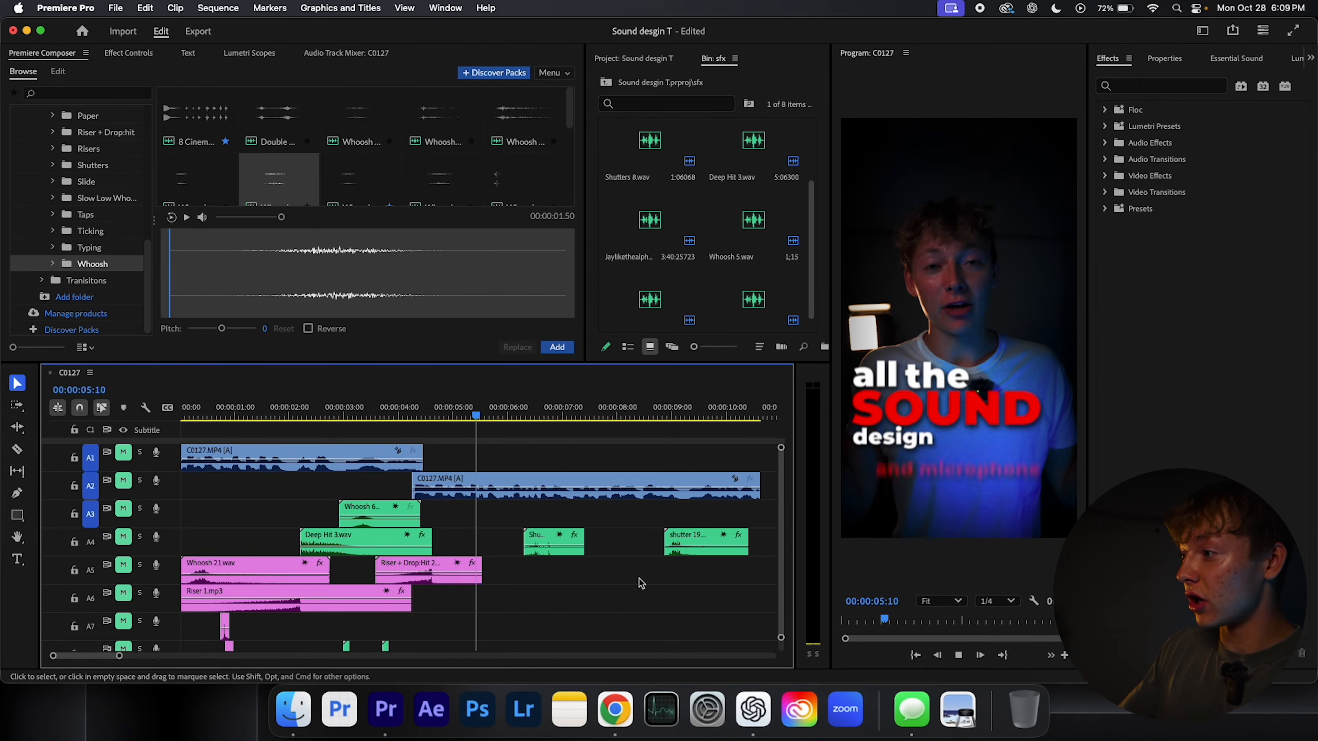
{"action": "key", "text": "space"}
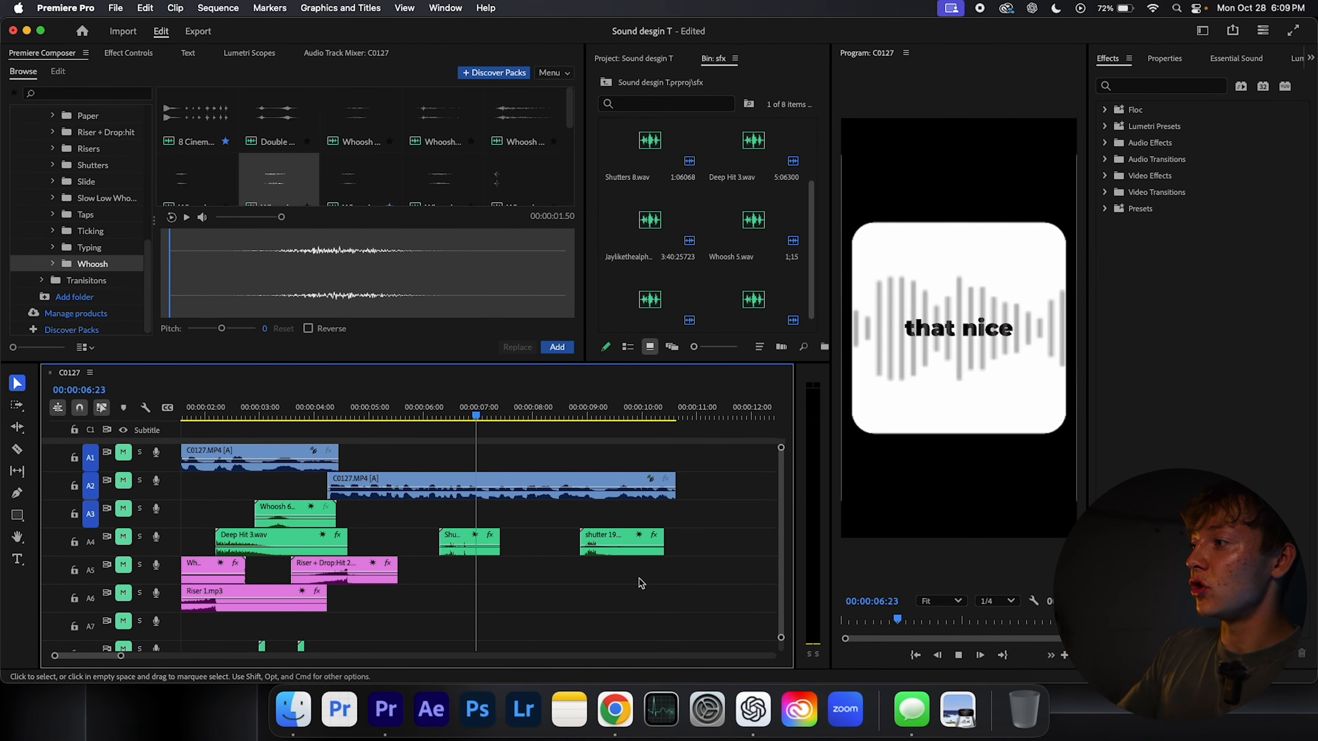
{"action": "key", "text": "space"}
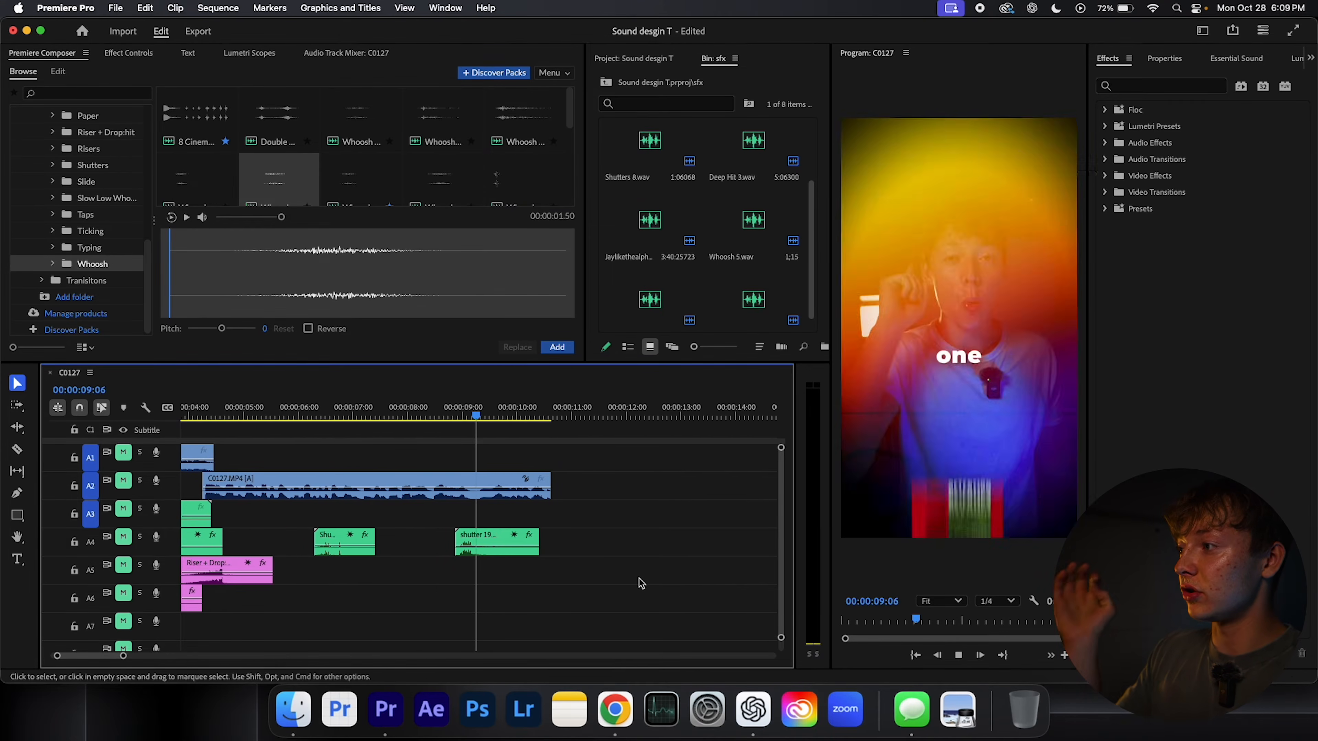
{"action": "key", "text": "space"}
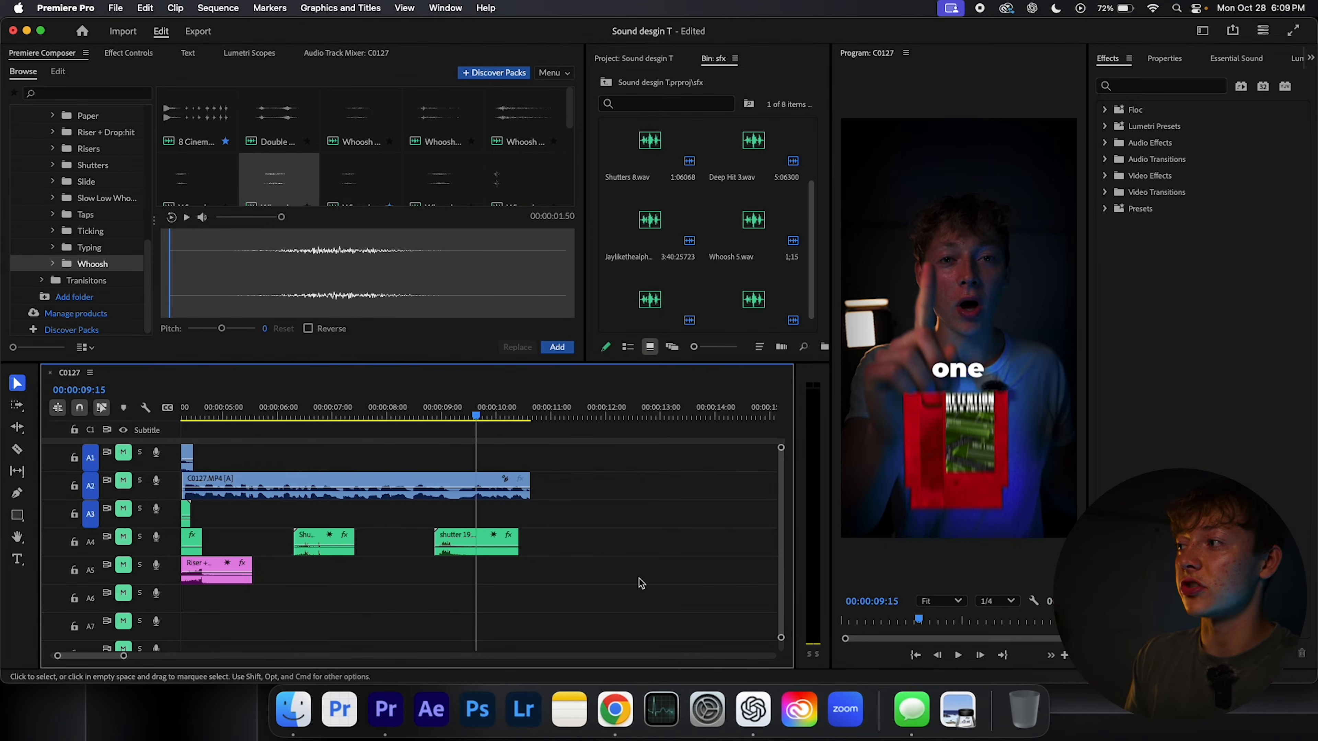
Park the playhead at 00:00:00:09 over the Whoosh 21.wav clip and show the Whoosh folder of the sound library
{"action": "scroll", "coordinate": [519, 571], "scroll_direction": "left", "scroll_amount": 10}
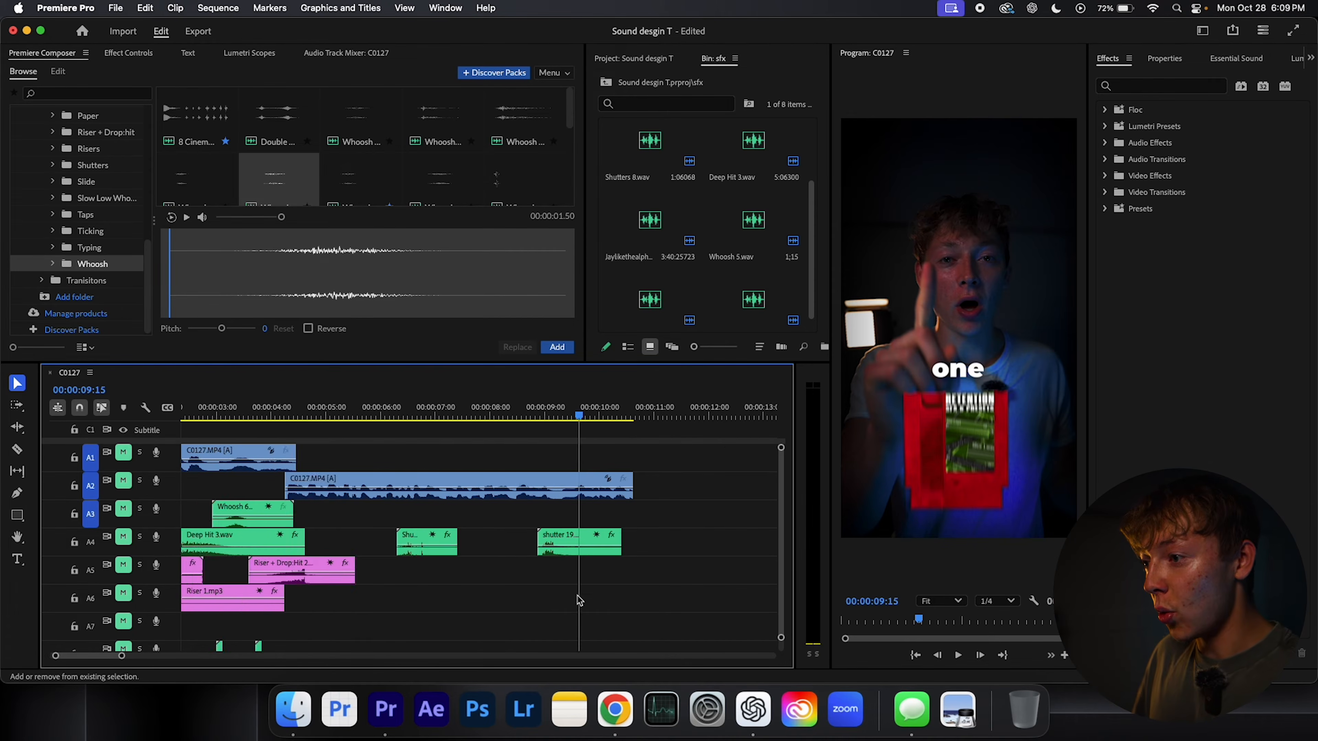
{"action": "scroll", "coordinate": [242, 561], "scroll_direction": "down", "scroll_amount": 1}
{"action": "scroll", "coordinate": [242, 561], "scroll_direction": "up", "scroll_amount": 2}
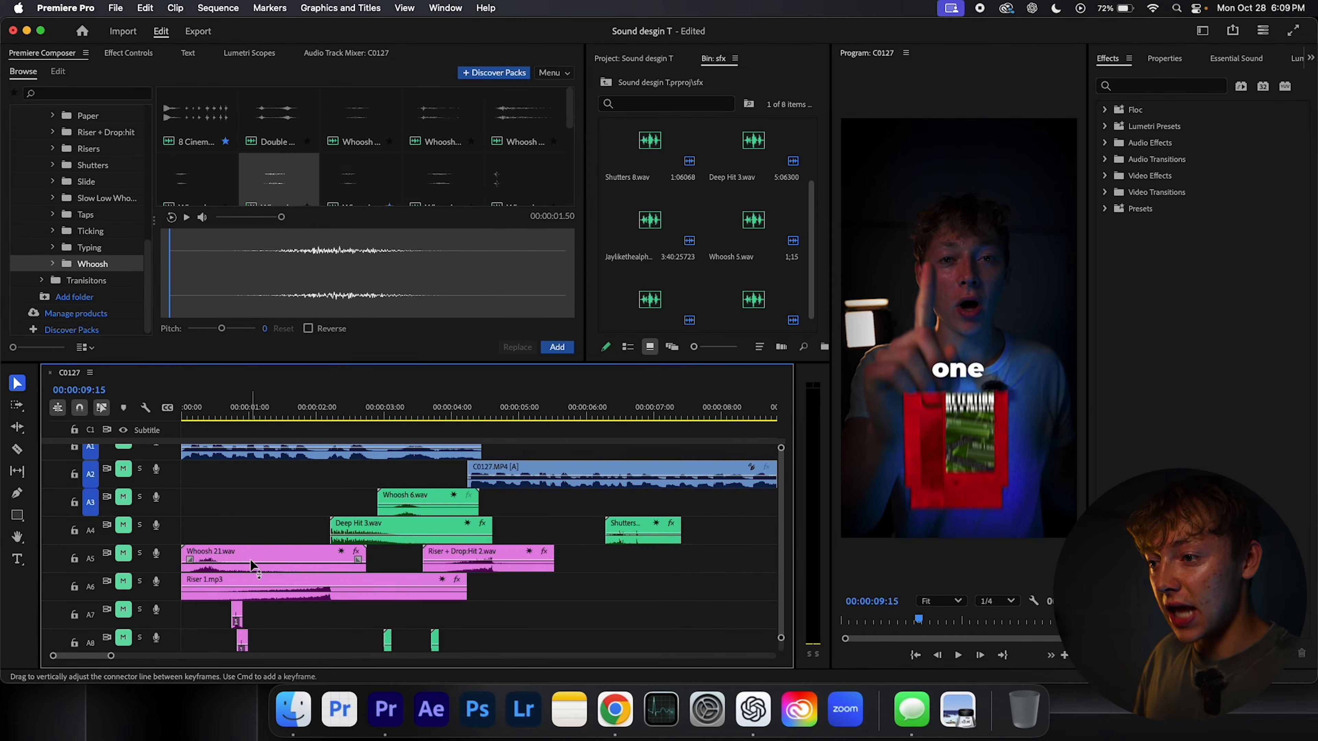
{"action": "left_click_drag", "start_coordinate": [187, 417], "coordinate": [206, 421]}
{"action": "scroll", "coordinate": [97, 250], "scroll_direction": "down", "scroll_amount": 1}
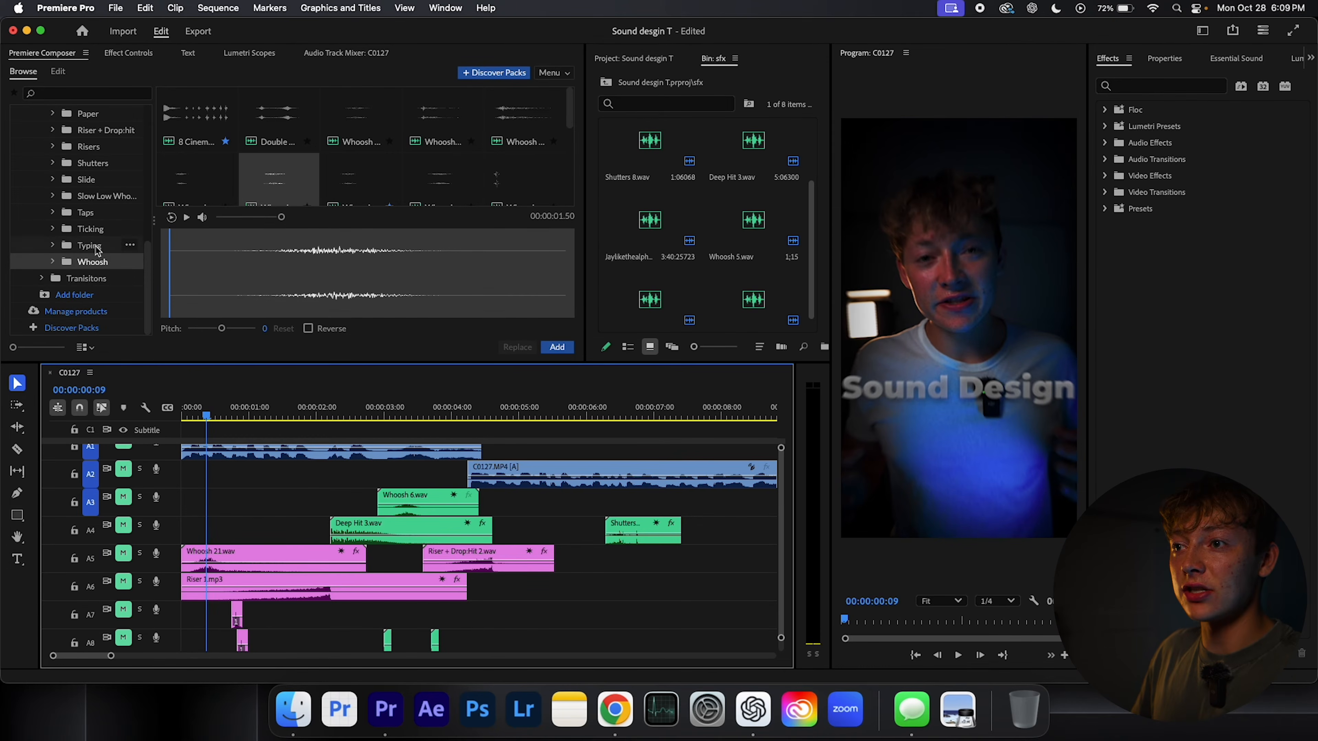
{"action": "left_click", "coordinate": [97, 263]}
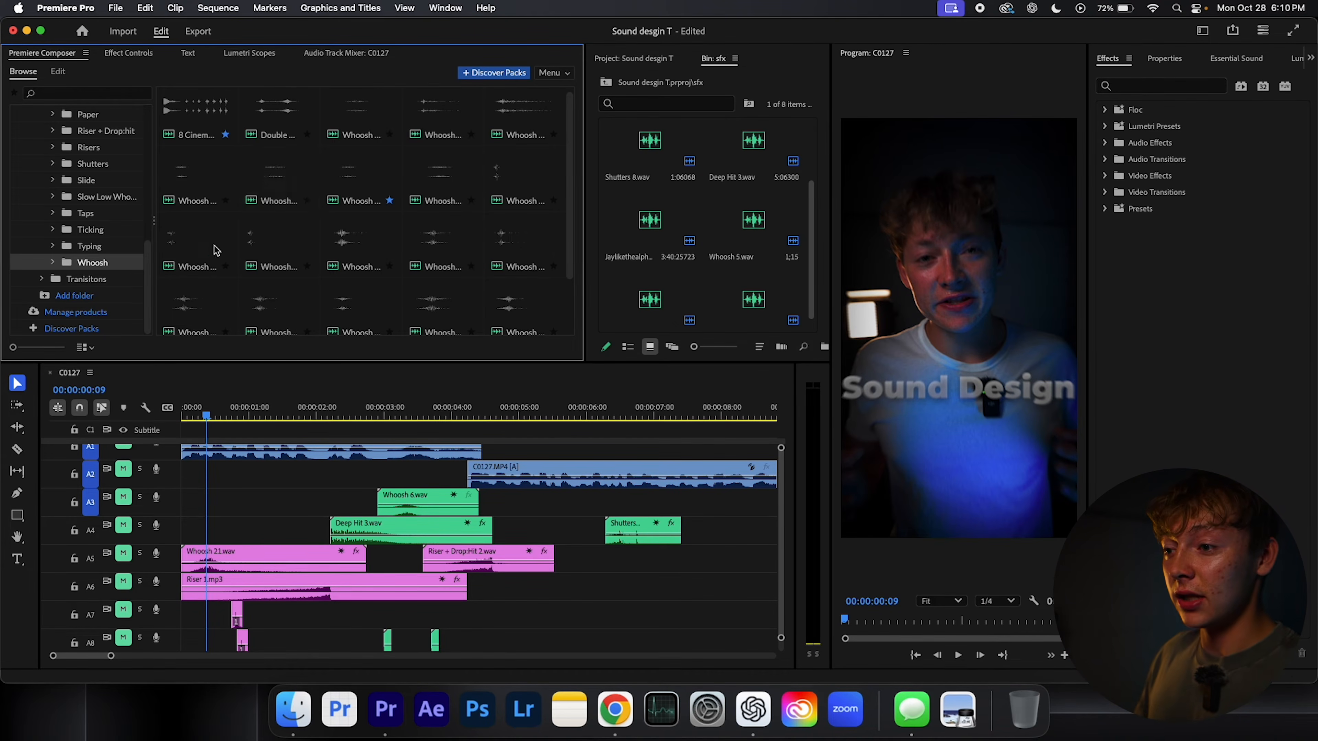
Select the Whoosh 21.wav clip at the sequence start and solo its audio track A5
{"action": "scroll", "coordinate": [280, 498], "scroll_direction": "down", "scroll_amount": 3}
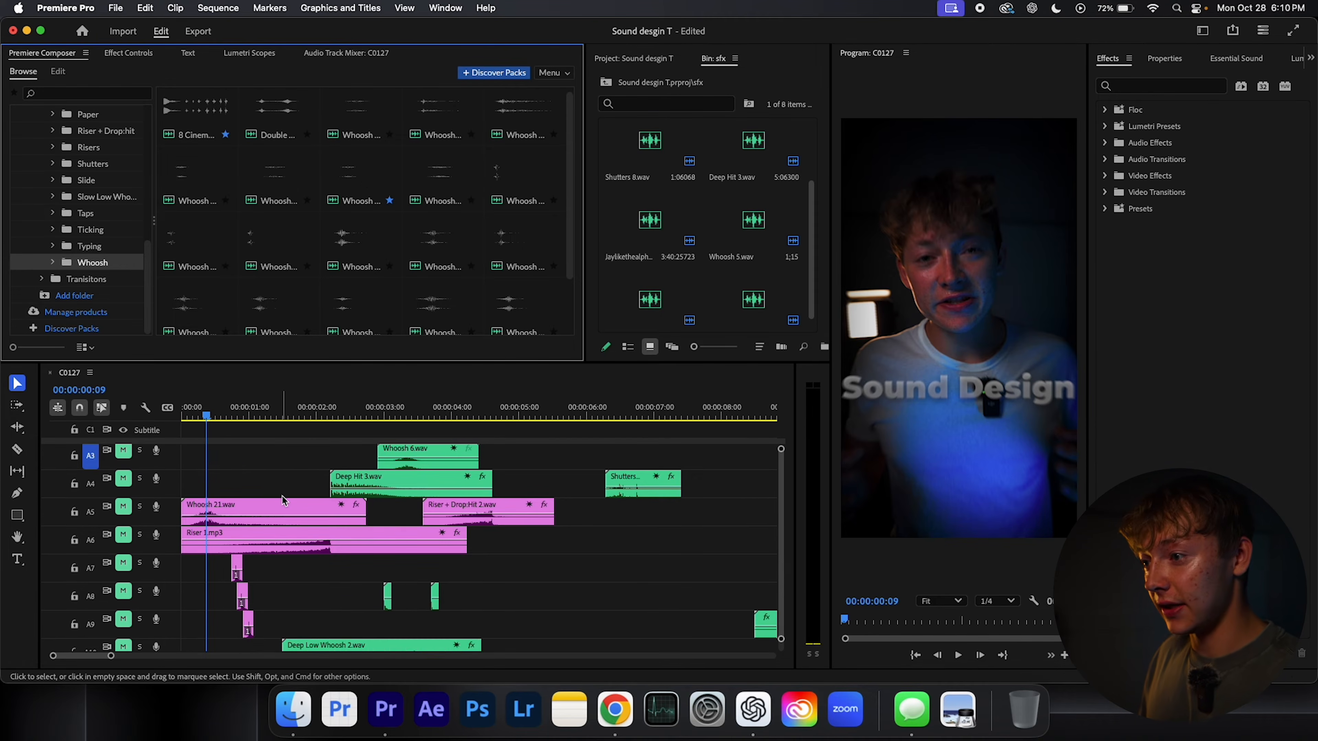
{"action": "scroll", "coordinate": [270, 501], "scroll_direction": "up", "scroll_amount": 4}
{"action": "scroll", "coordinate": [255, 508], "scroll_direction": "up", "scroll_amount": 2}
{"action": "scroll", "coordinate": [255, 508], "scroll_direction": "down", "scroll_amount": 5}
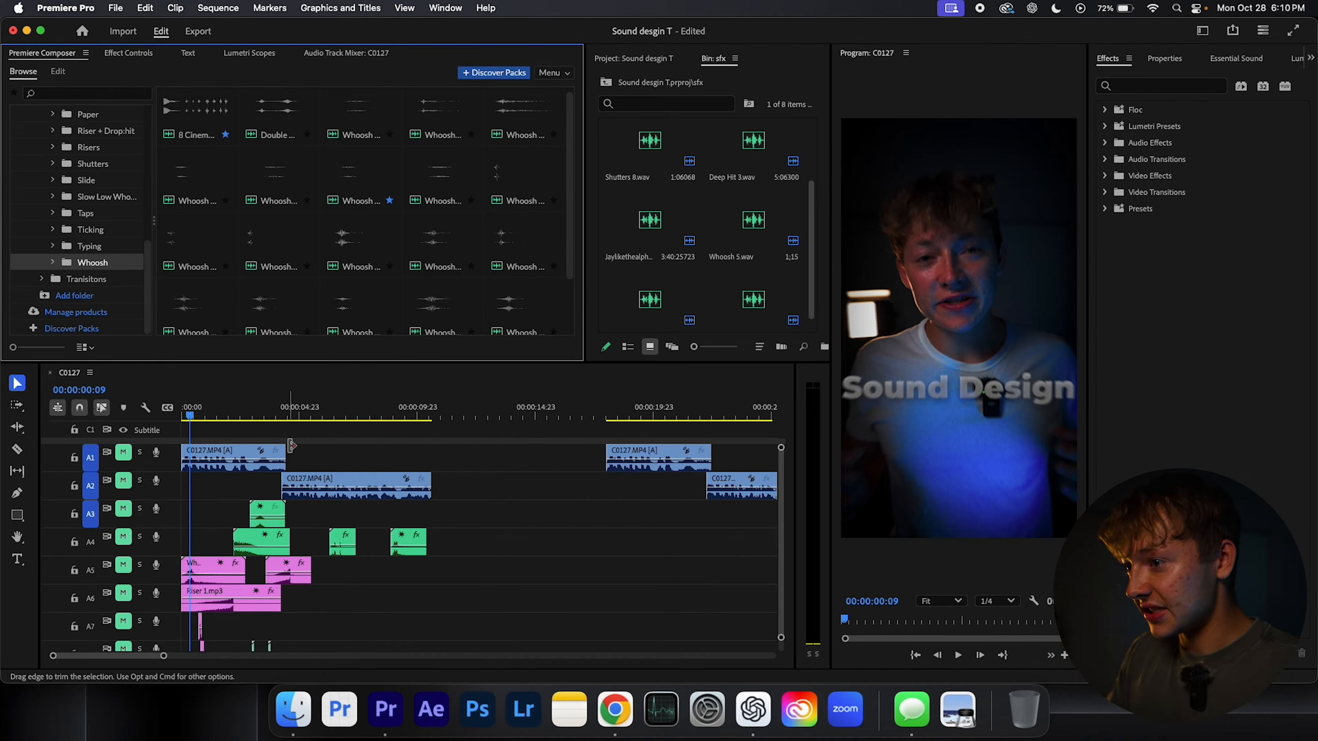
{"action": "scroll", "coordinate": [238, 542], "scroll_direction": "up", "scroll_amount": 4}
{"action": "scroll", "coordinate": [237, 542], "scroll_direction": "left", "scroll_amount": 3}
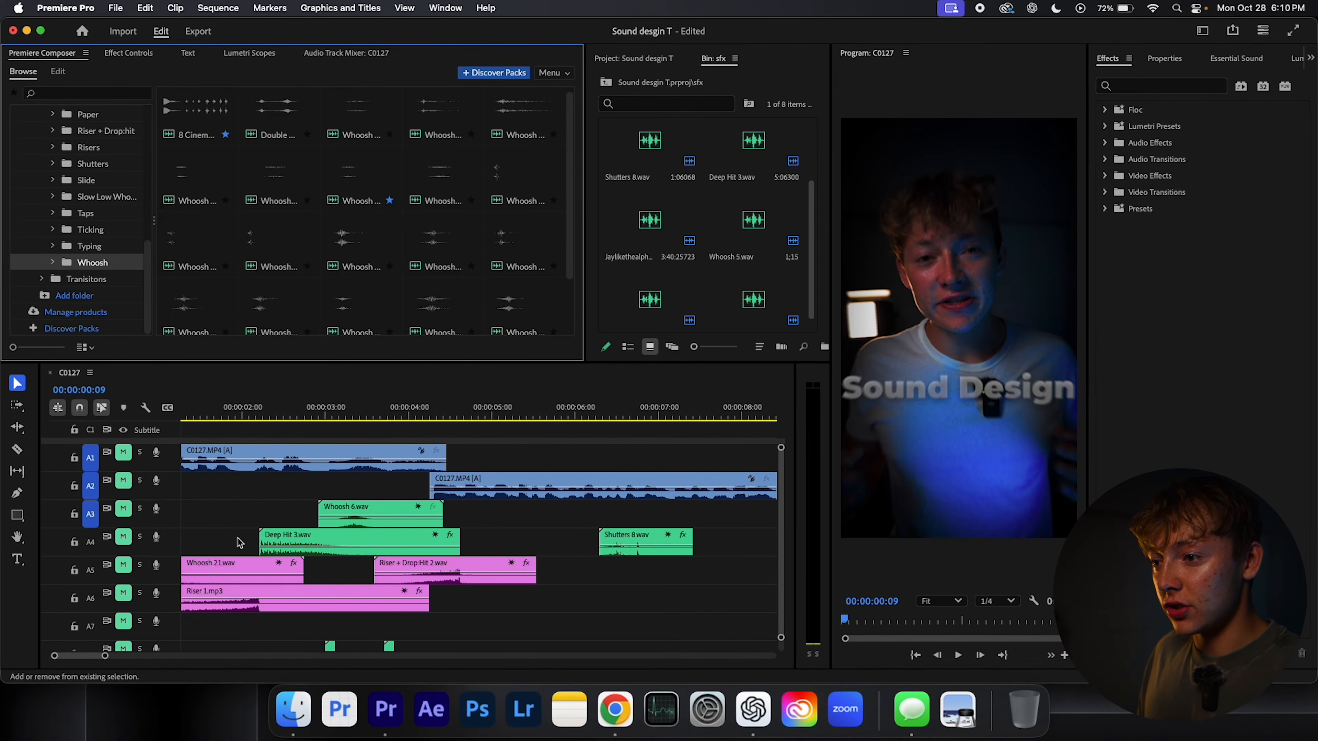
{"action": "left_click", "coordinate": [226, 571]}
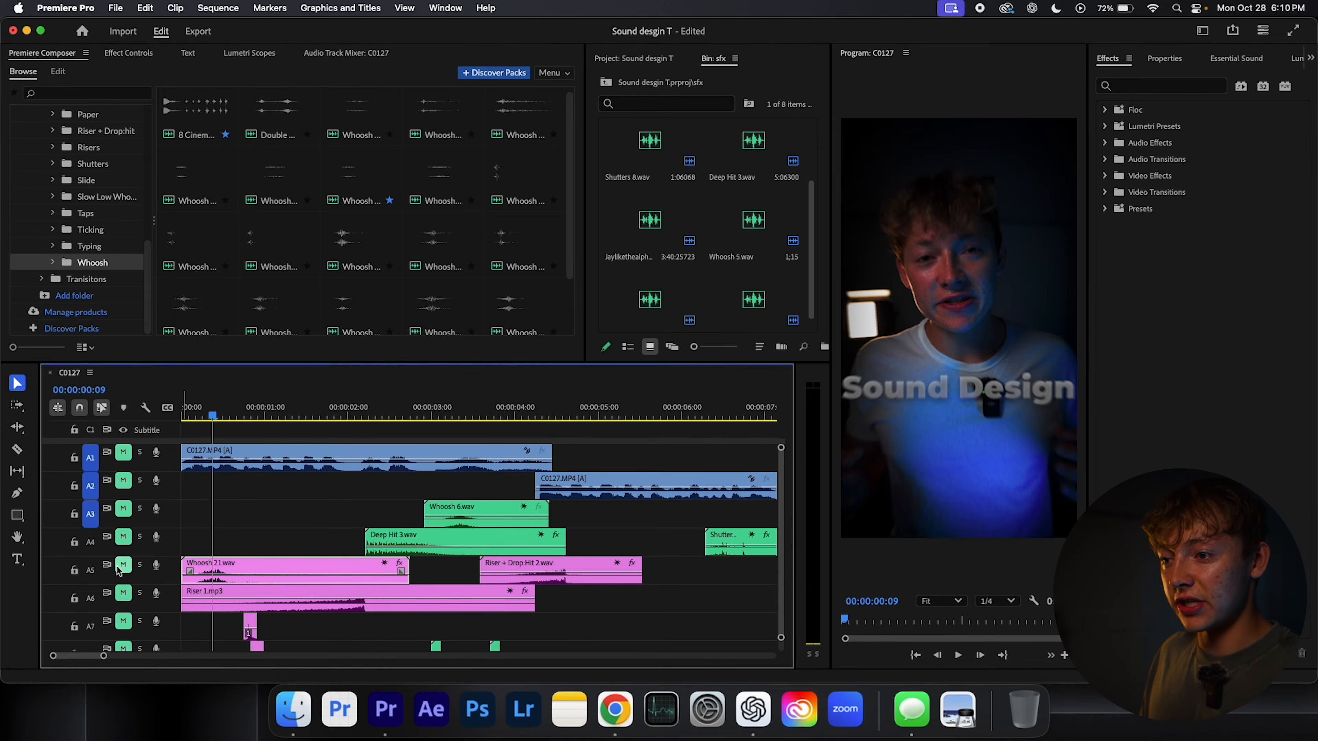
{"action": "left_click", "coordinate": [139, 565]}
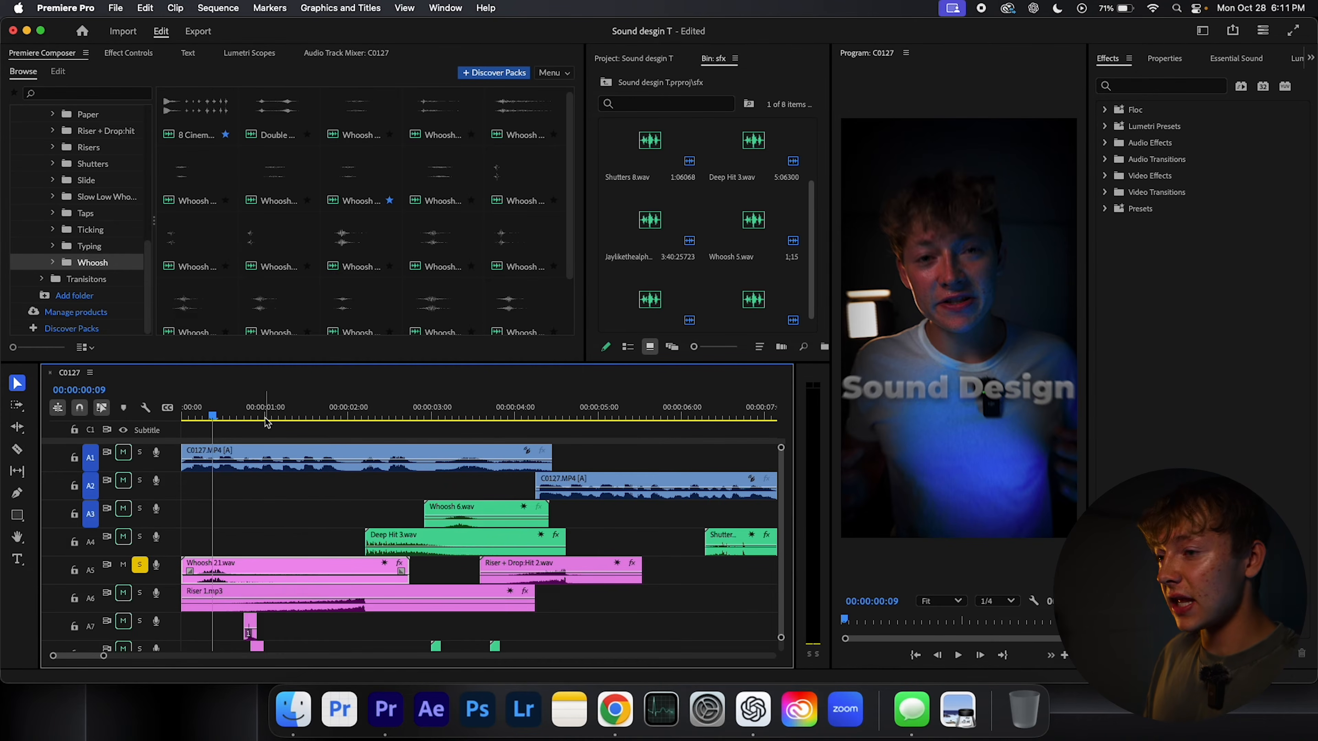
Widen the audio meters and play the soloed whoosh from the sequence start to 00:00:00:21
{"action": "left_click_drag", "start_coordinate": [212, 416], "coordinate": [182, 416]}
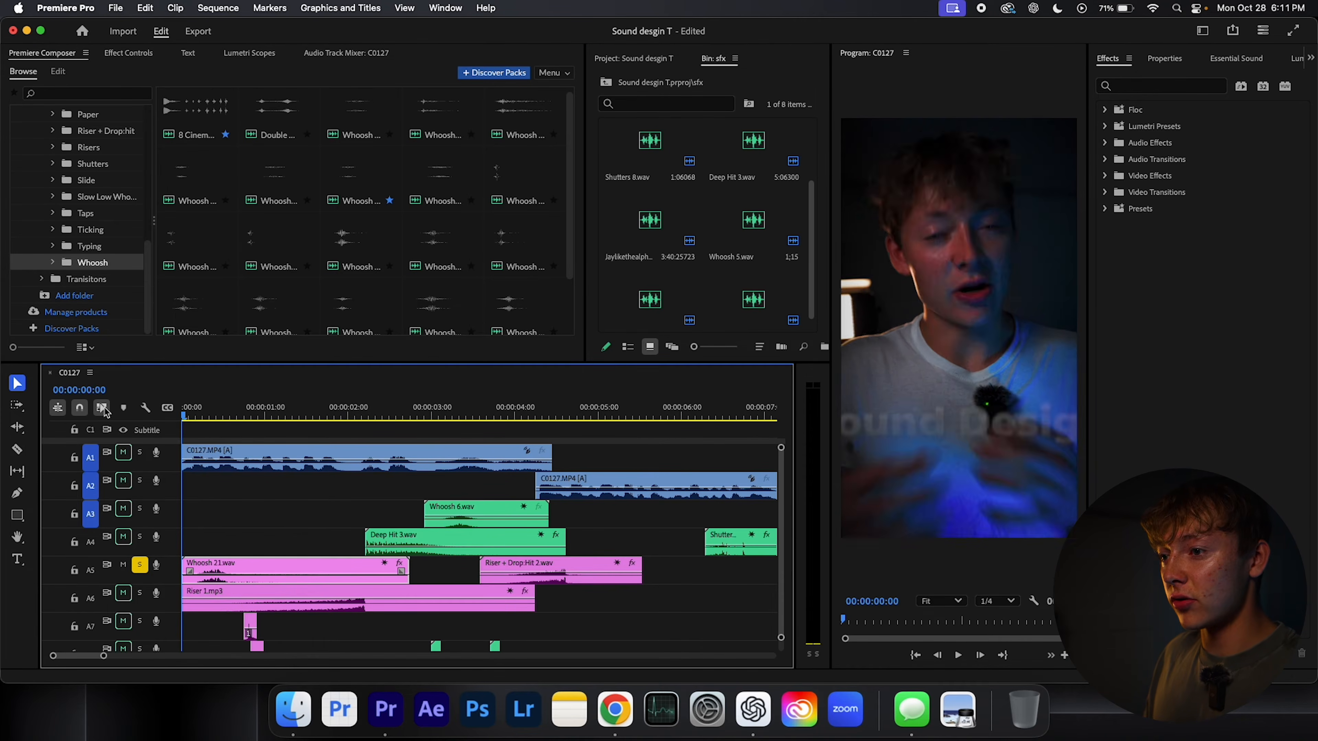
{"action": "left_click_drag", "start_coordinate": [796, 440], "coordinate": [750, 446]}
{"action": "key", "text": "space"}
{"action": "key", "text": "space"}
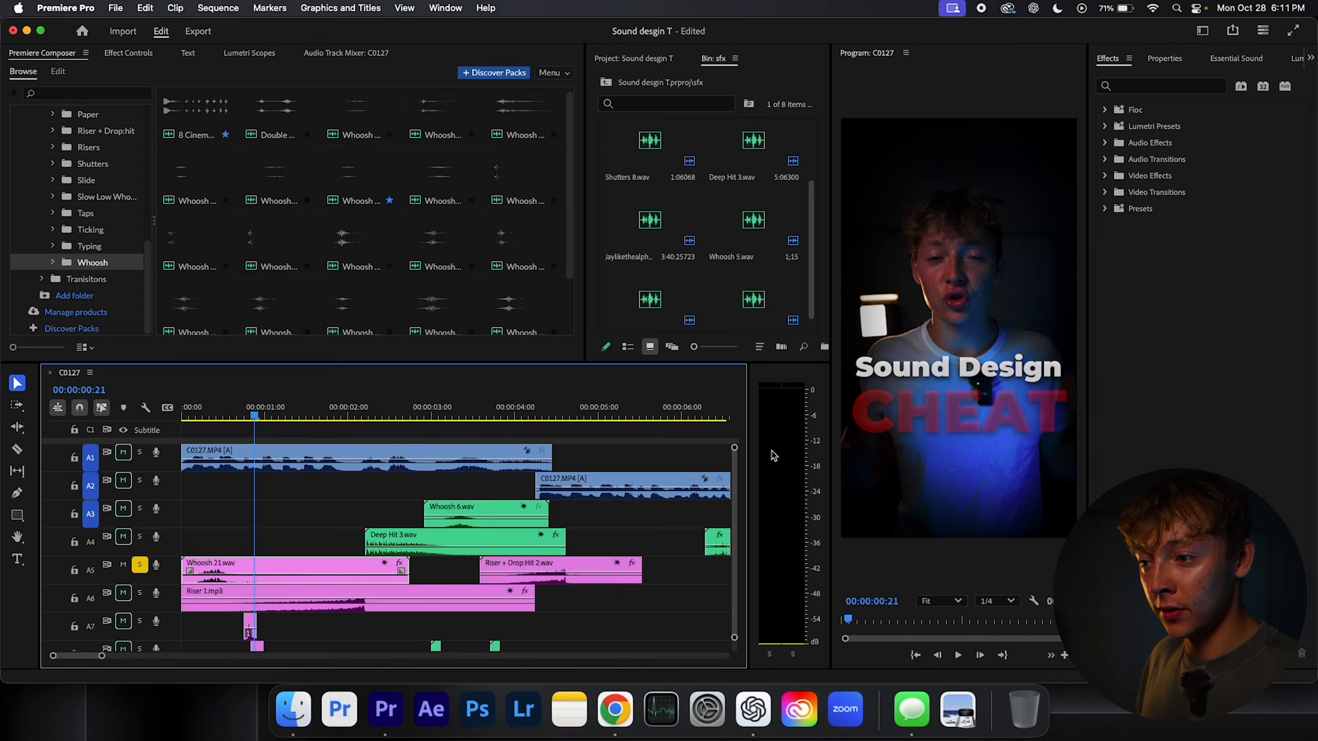
Examine the Scale velocity curve of the Zoom Out adjustment layer on V6 and place the playhead at its fastest point, 00:00:00:07
{"action": "left_click_drag", "start_coordinate": [259, 417], "coordinate": [199, 418]}
{"action": "left_click", "coordinate": [131, 54]}
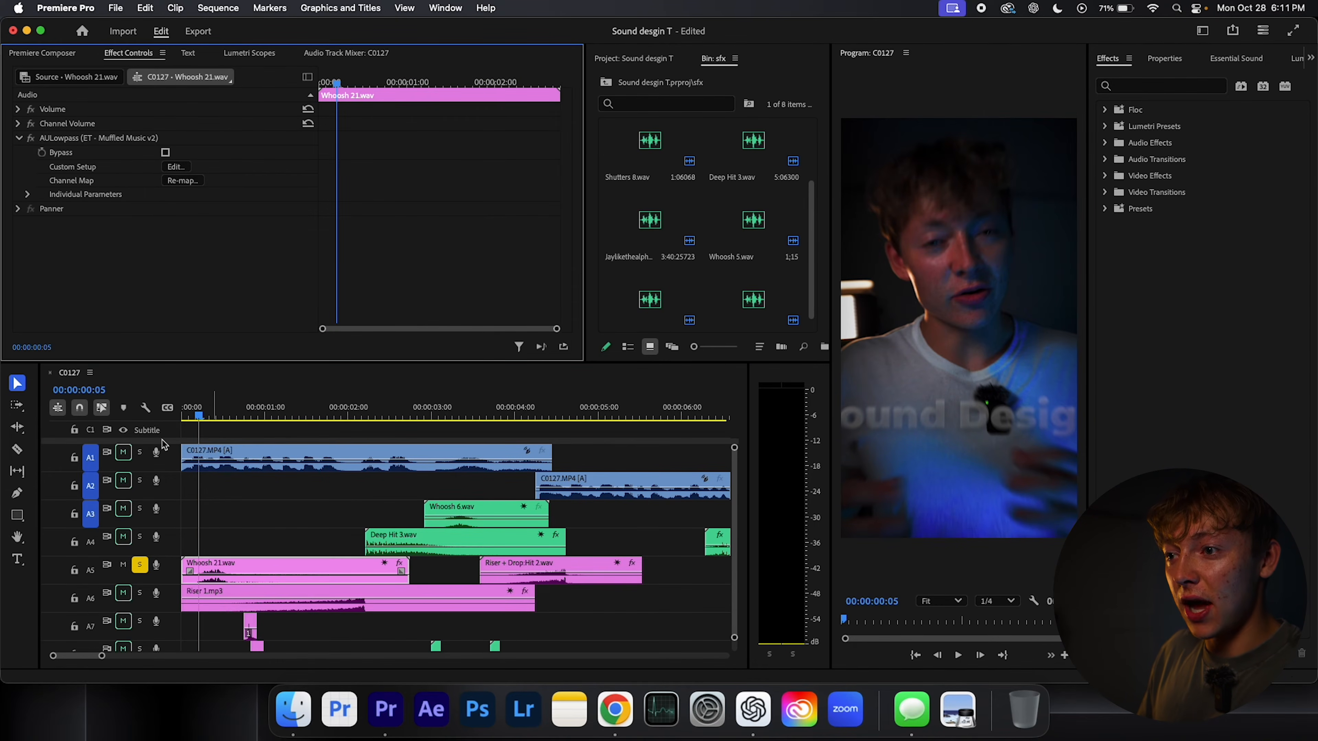
{"action": "left_click", "coordinate": [173, 485]}
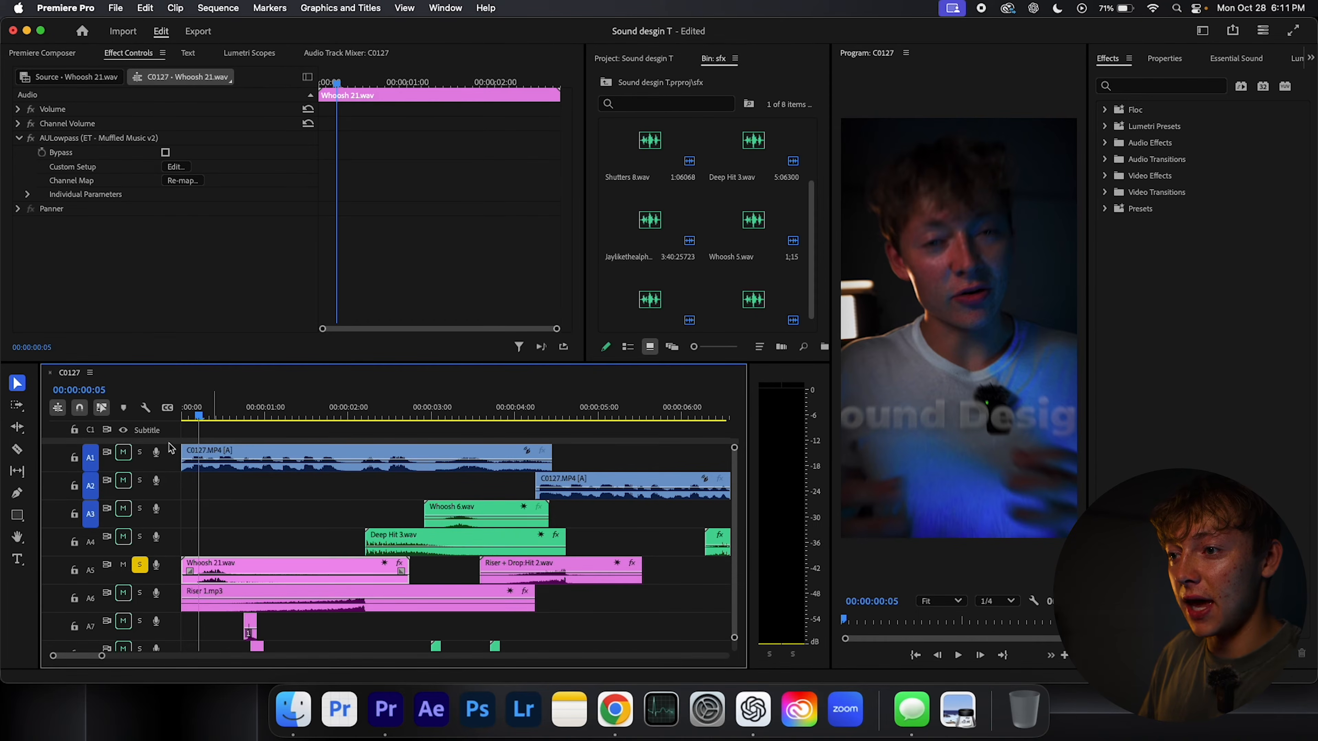
{"action": "scroll", "coordinate": [216, 514], "scroll_direction": "up", "scroll_amount": 5}
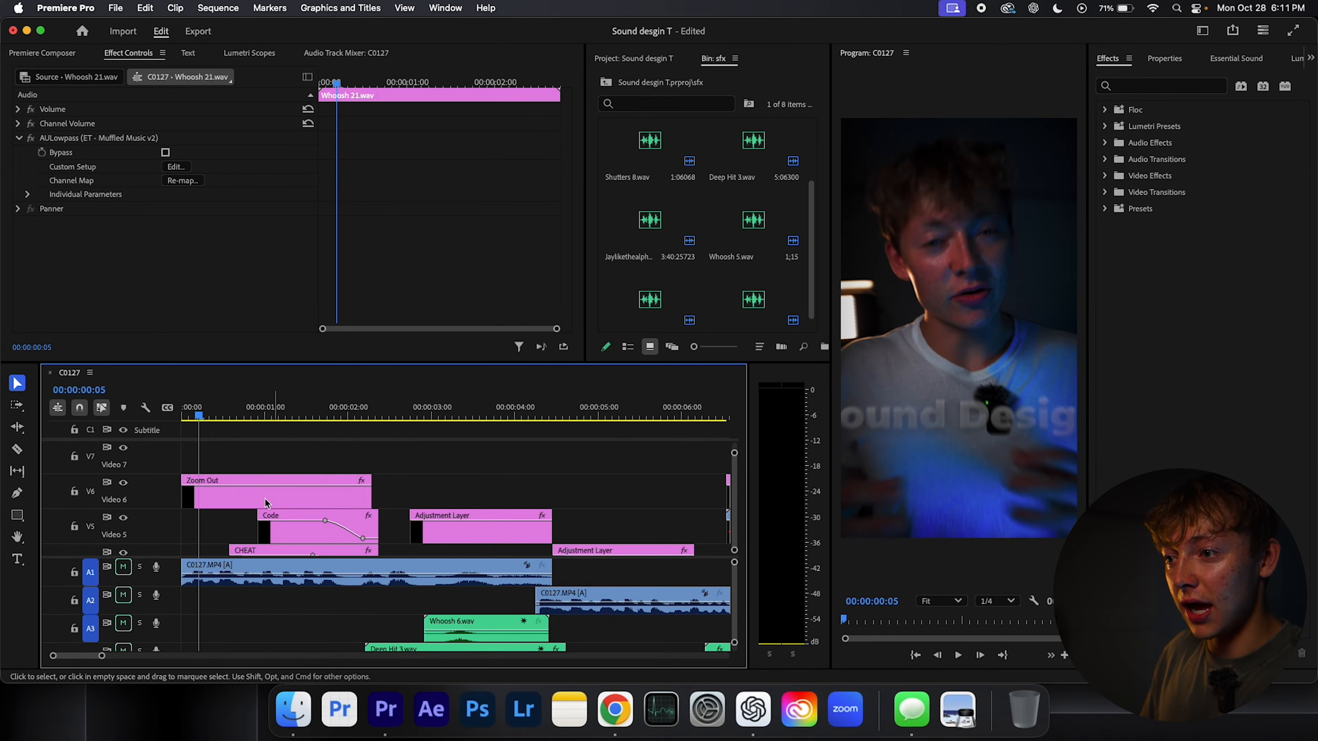
{"action": "left_click", "coordinate": [266, 503]}
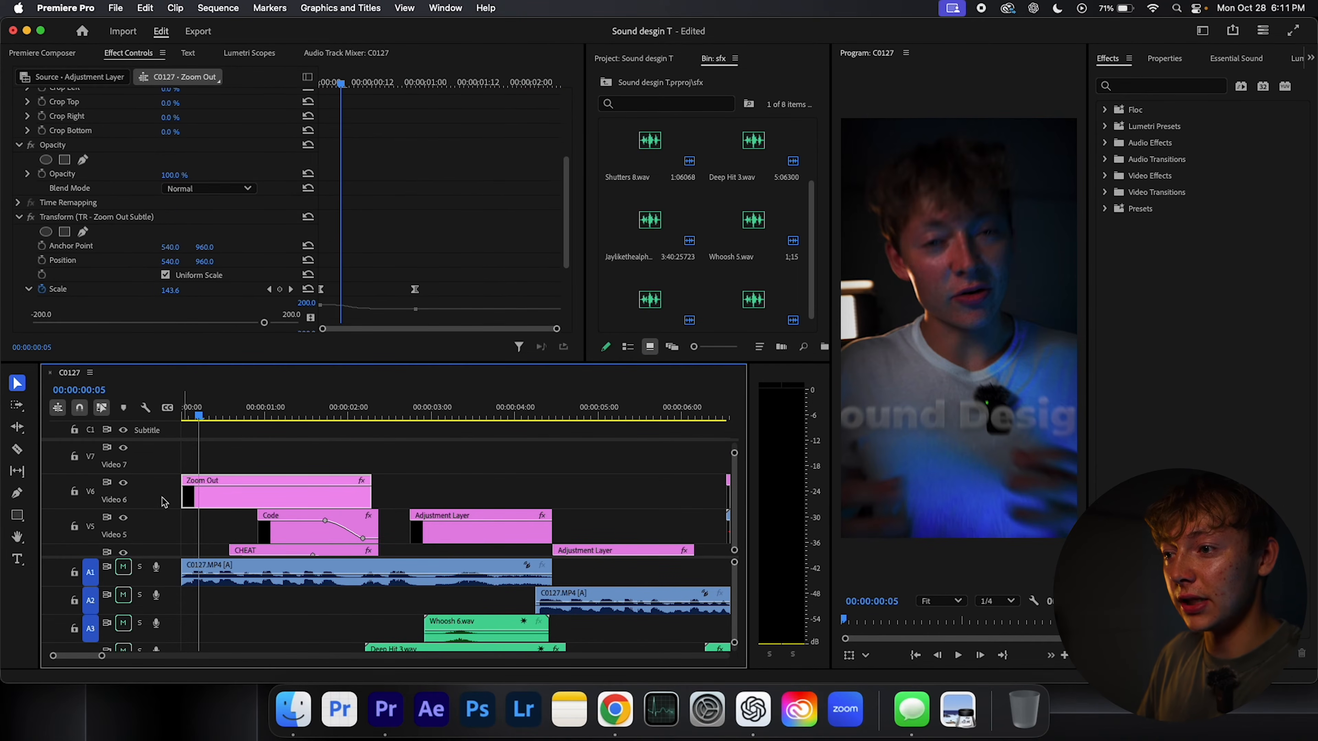
{"action": "scroll", "coordinate": [346, 247], "scroll_direction": "down", "scroll_amount": 5}
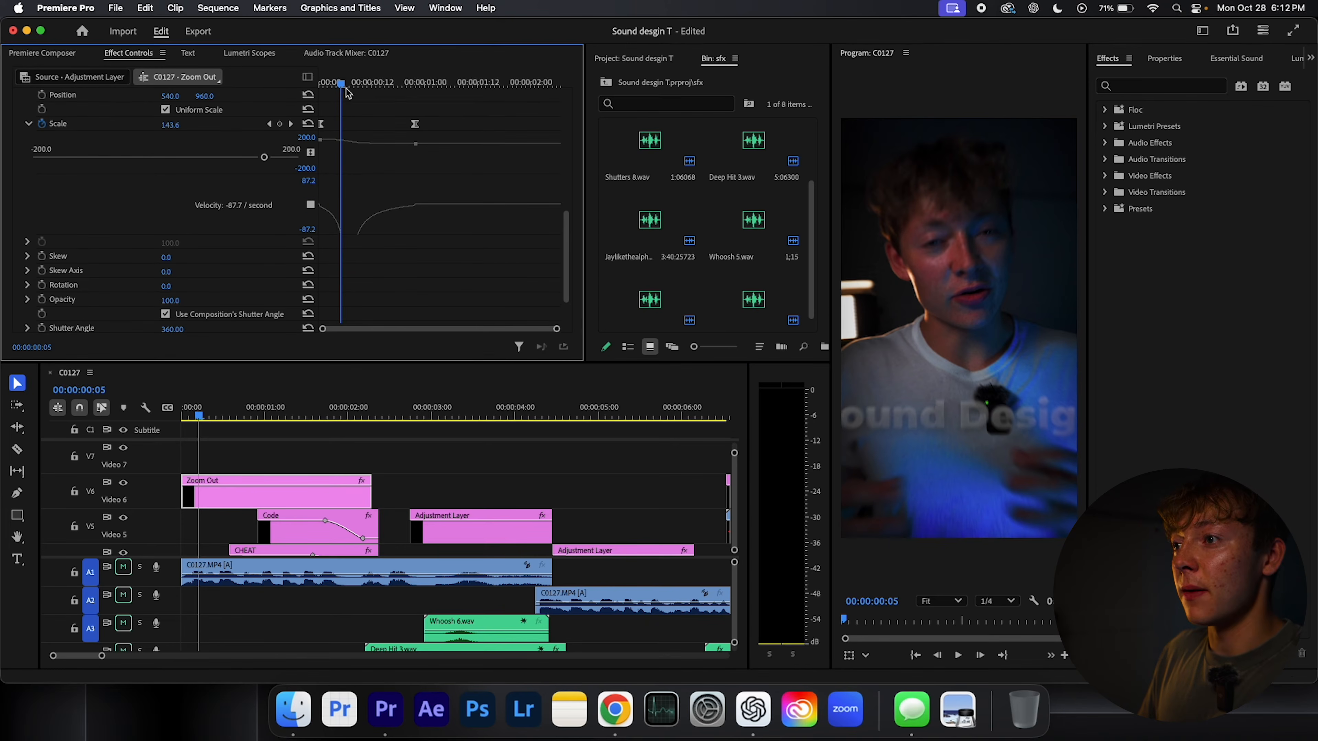
{"action": "left_click", "coordinate": [346, 86]}
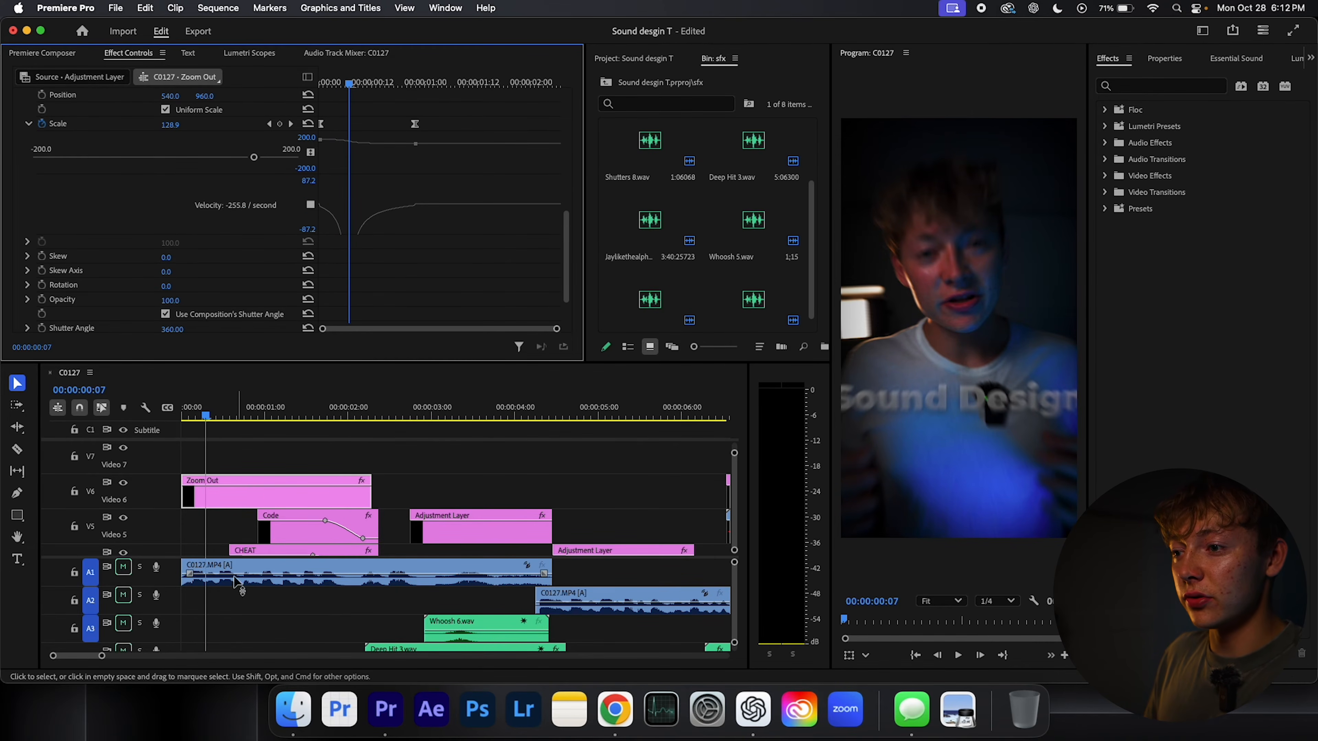
Cut off and delete the quiet beginning of Whoosh 21.wav on A5, and move the remaining clip to the sequence start
{"action": "scroll", "coordinate": [236, 581], "scroll_direction": "down", "scroll_amount": 5}
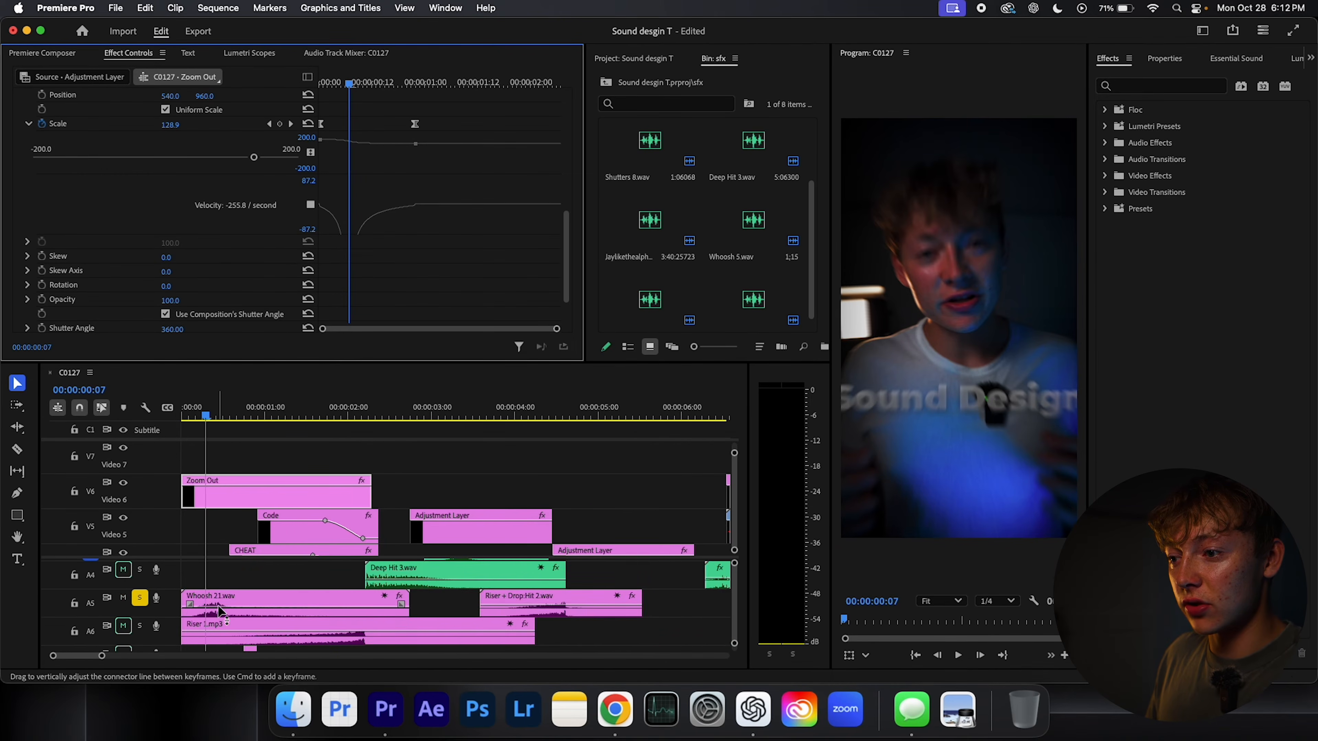
{"action": "scroll", "coordinate": [219, 610], "scroll_direction": "up", "scroll_amount": 5}
{"action": "left_click", "coordinate": [220, 610]}
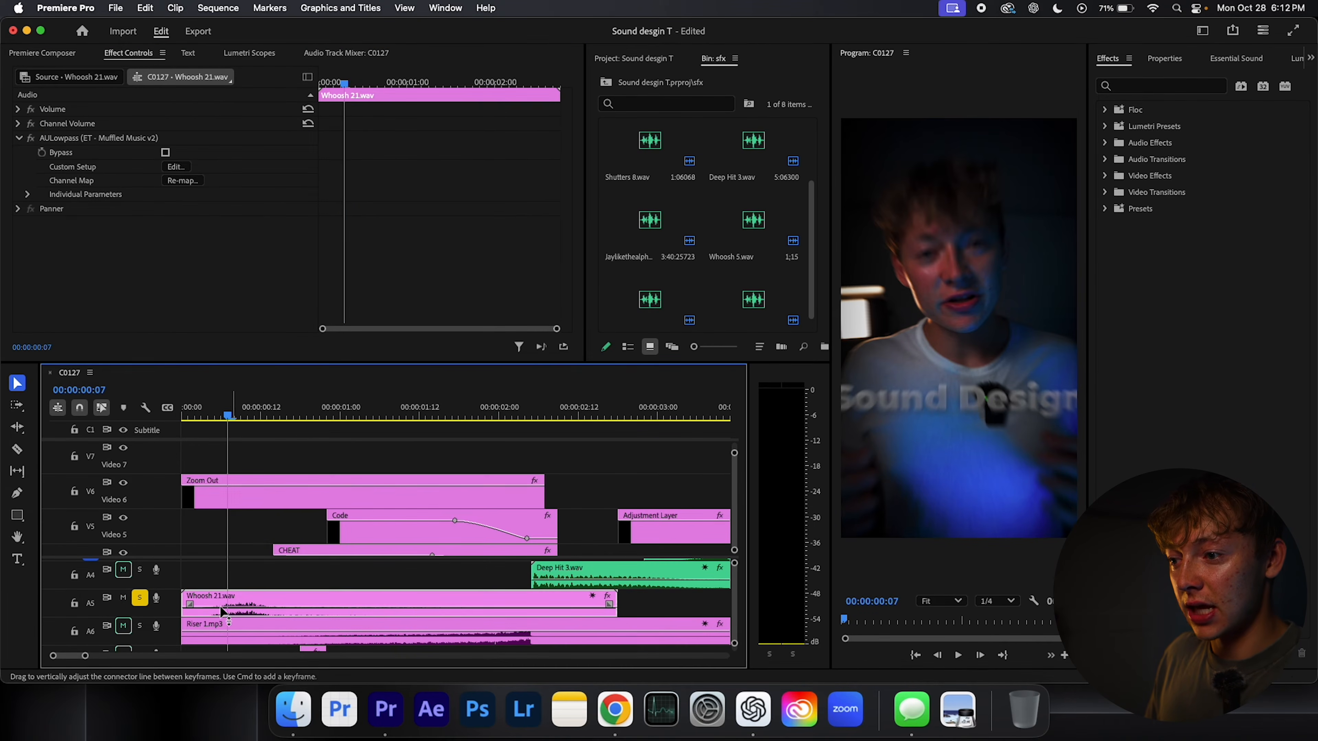
{"action": "key", "text": "c"}
{"action": "left_click", "coordinate": [201, 603]}
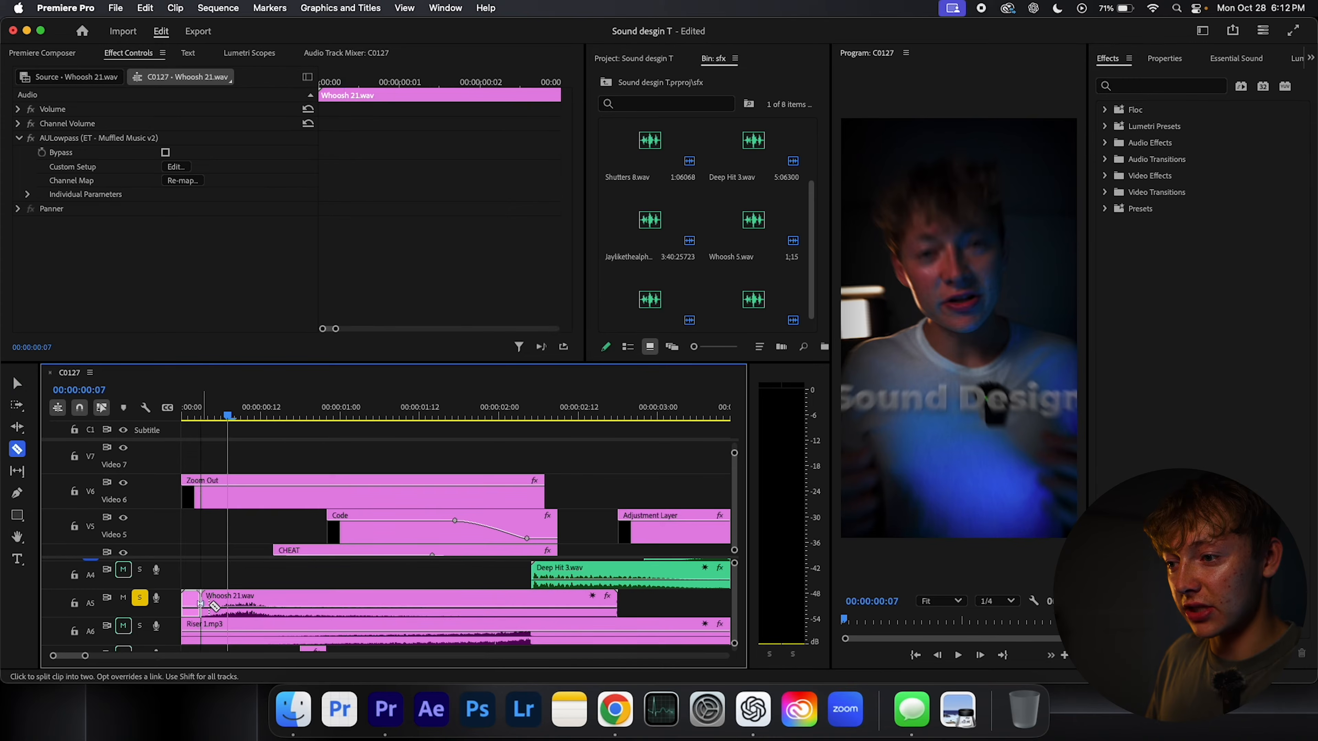
{"action": "key", "text": "v"}
{"action": "key", "text": "Delete"}
{"action": "left_click_drag", "start_coordinate": [287, 599], "coordinate": [270, 599]}
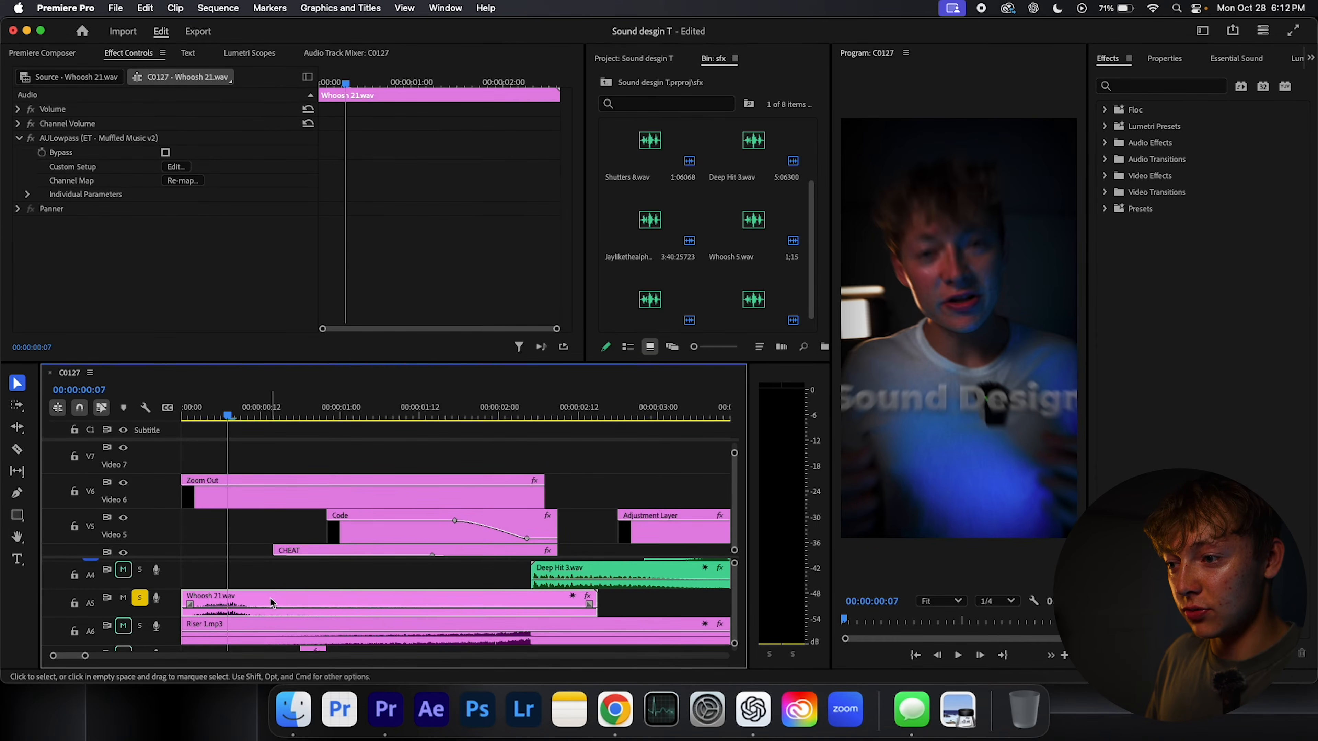
Play the trimmed whoosh from the sequence start to 00:00:01:00, and enlarge the audio area to show tracks A6 to A12
{"action": "key", "text": "Home"}
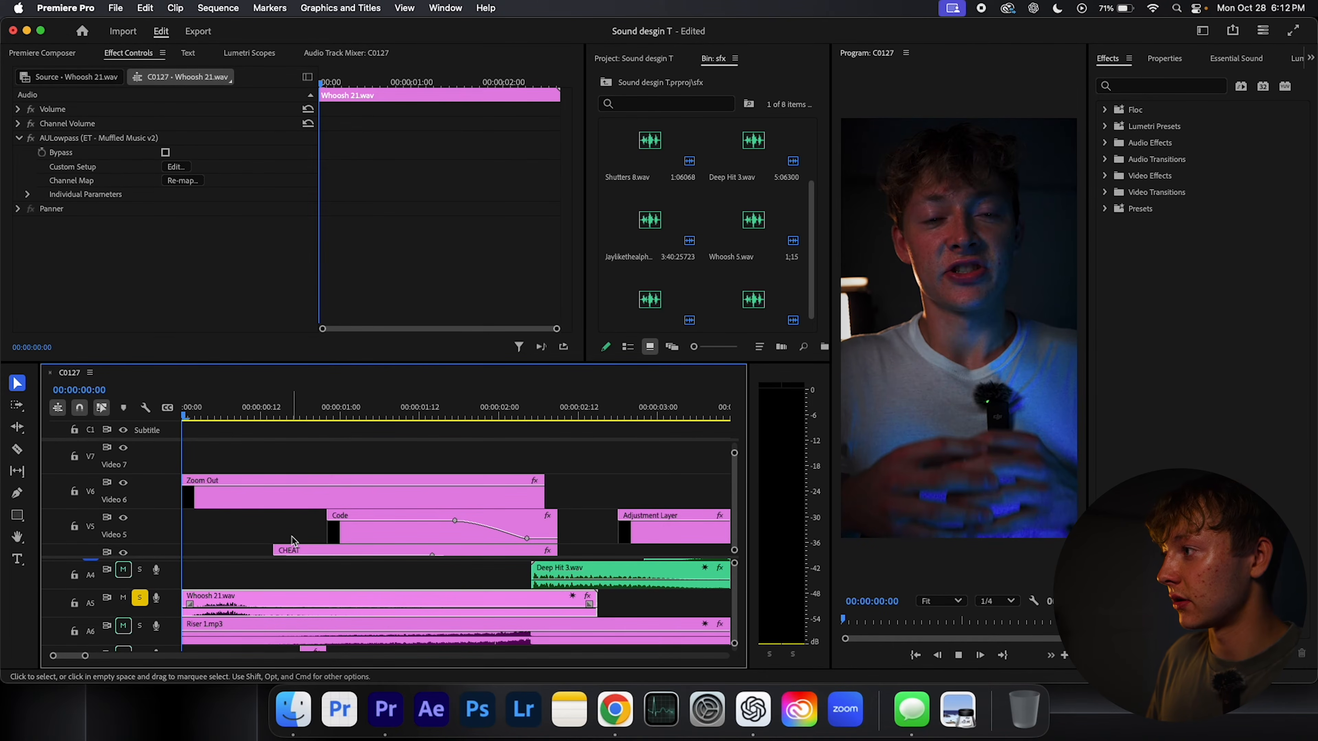
{"action": "key", "text": "space"}
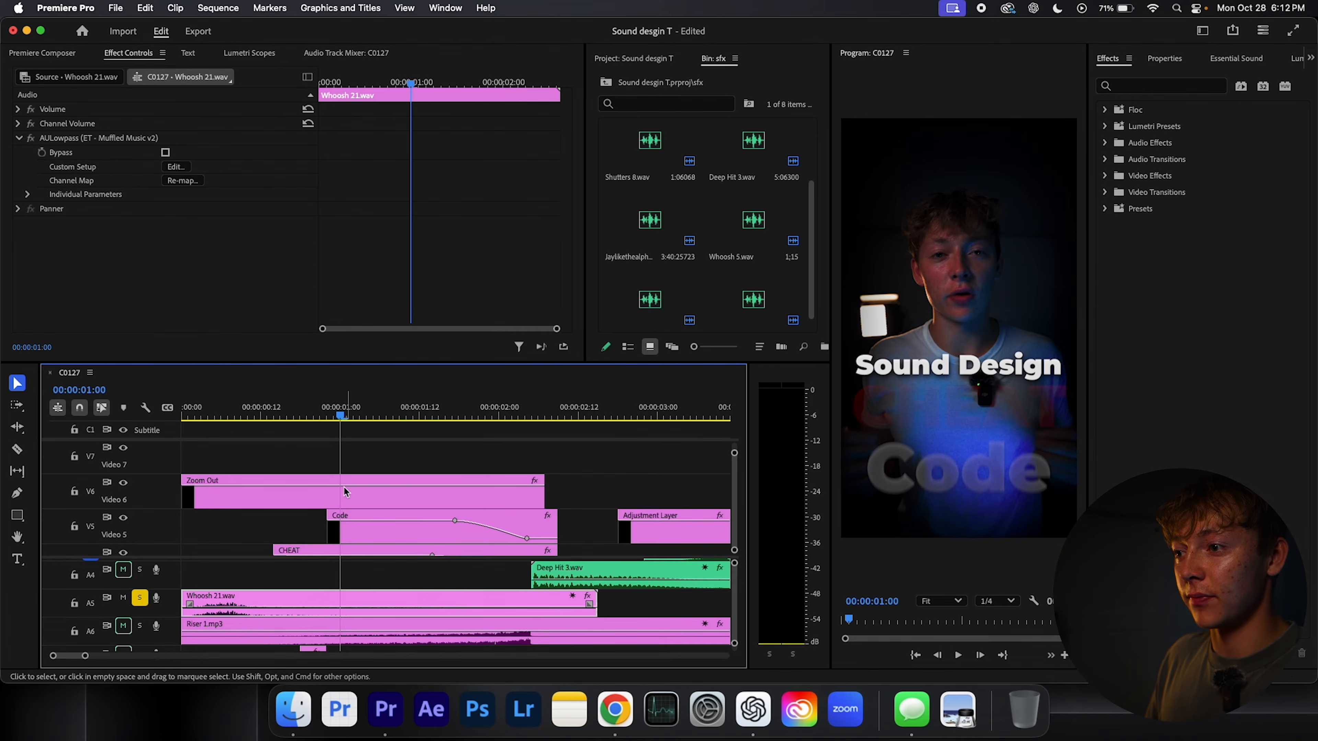
{"action": "scroll", "coordinate": [332, 558], "scroll_direction": "down", "scroll_amount": 1}
{"action": "scroll", "coordinate": [333, 540], "scroll_direction": "down", "scroll_amount": 5}
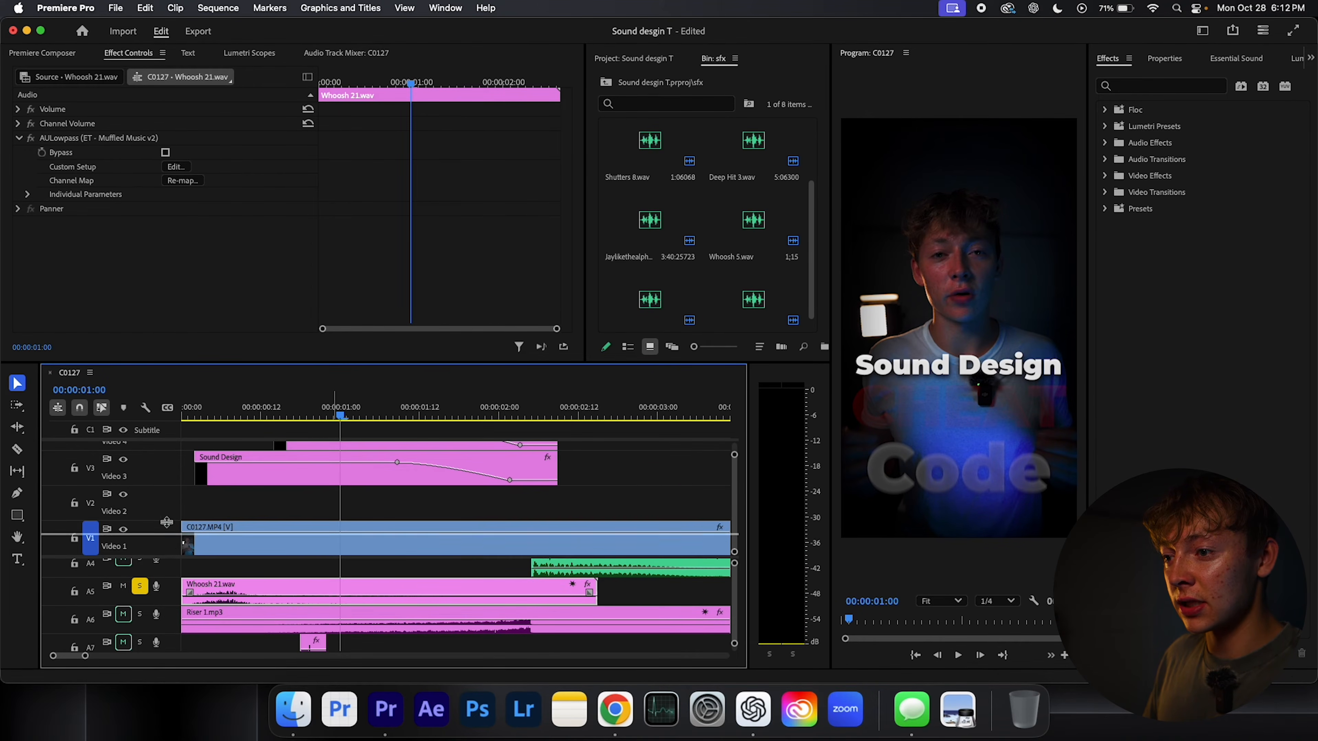
{"action": "left_click_drag", "start_coordinate": [158, 558], "coordinate": [161, 442]}
{"action": "scroll", "coordinate": [227, 495], "scroll_direction": "down", "scroll_amount": 2}
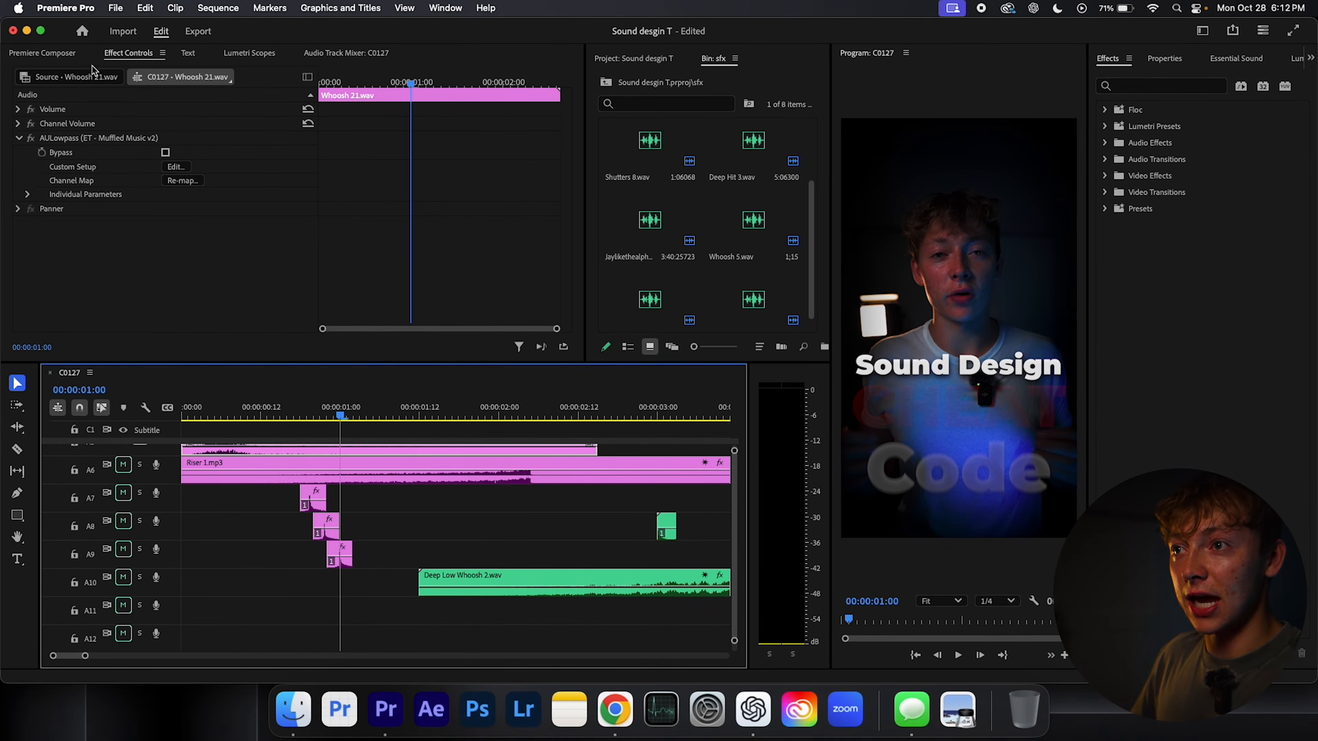
Open the Premiere Composer sound library, look through the Ticking and Typing folders, and show the Taps folder
{"action": "left_click", "coordinate": [70, 53]}
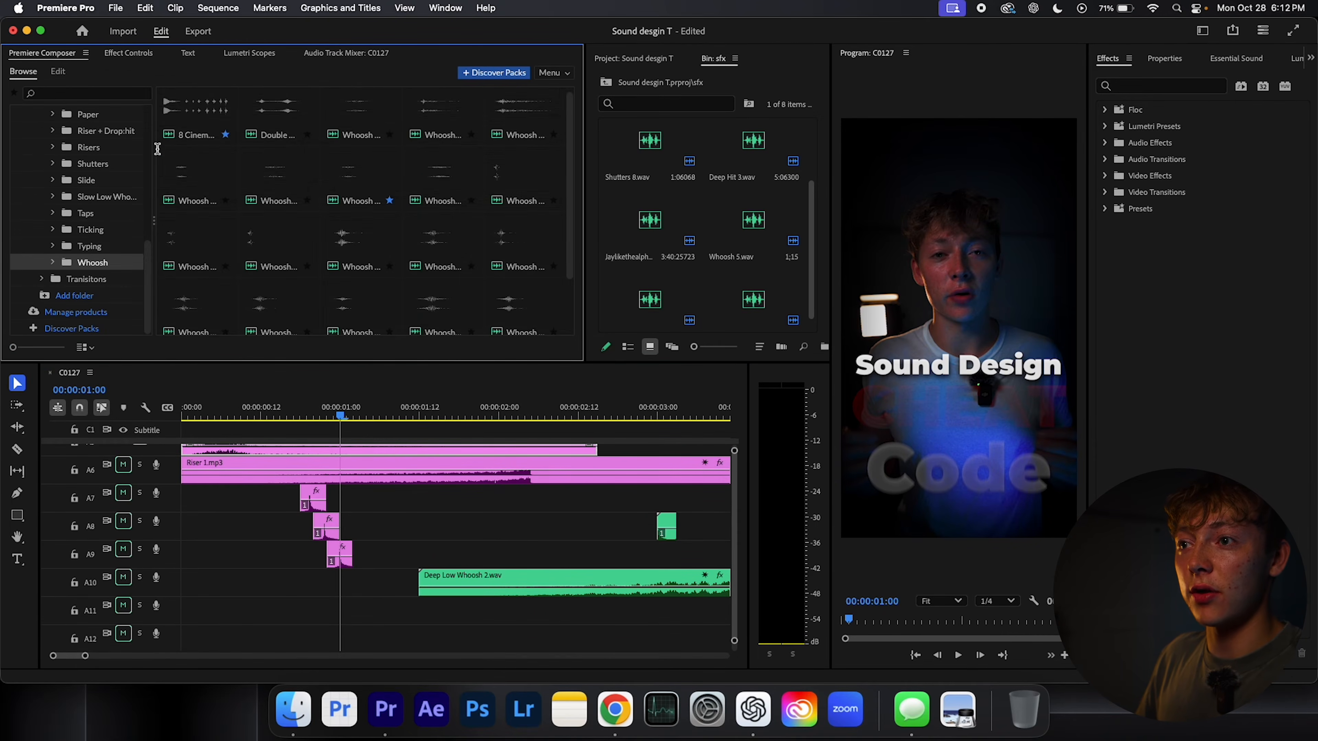
{"action": "left_click", "coordinate": [99, 248]}
{"action": "key", "text": "Up"}
{"action": "key", "text": "Up"}
{"action": "key", "text": "Down"}
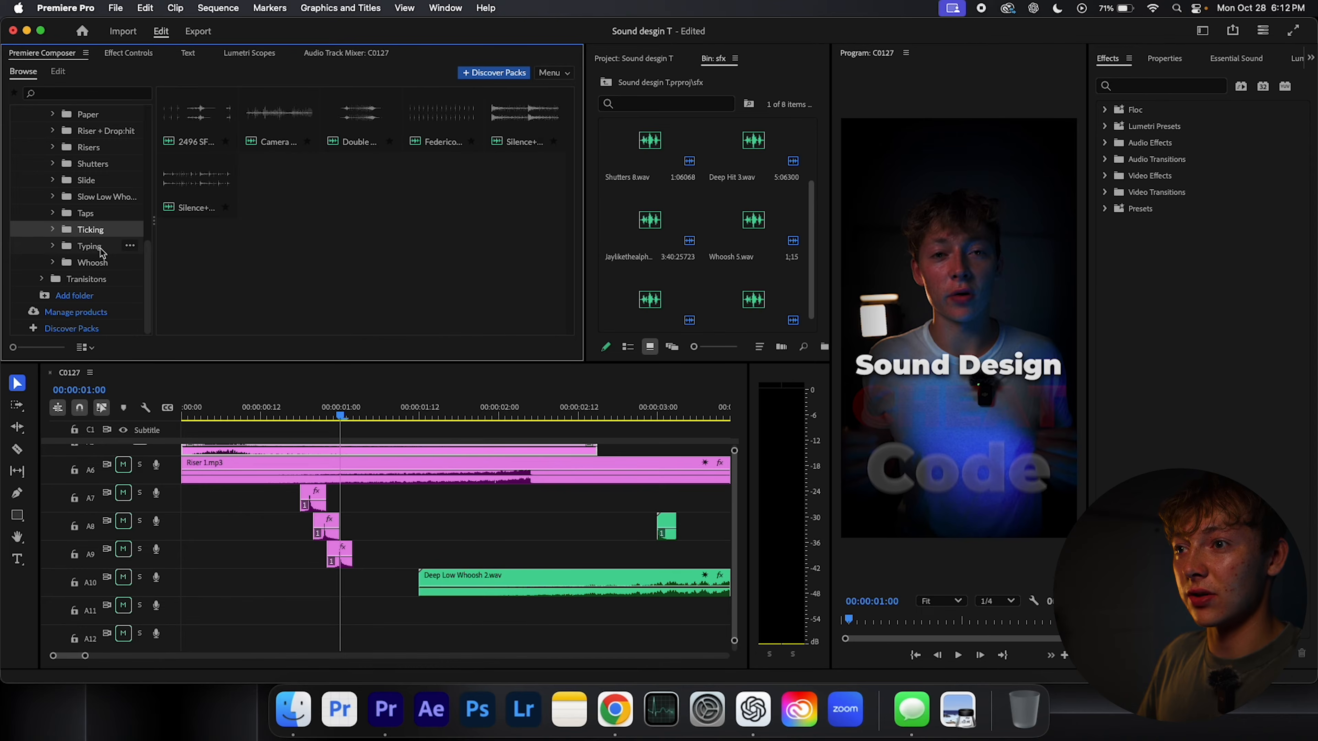
{"action": "left_click", "coordinate": [101, 248]}
{"action": "left_click", "coordinate": [107, 217]}
Preview the sounds in the Taps folder, including Tap 1.mp3, Tap 2.mp3, Tap 3.mp3 and Tap 8.wav
{"action": "left_click", "coordinate": [224, 122]}
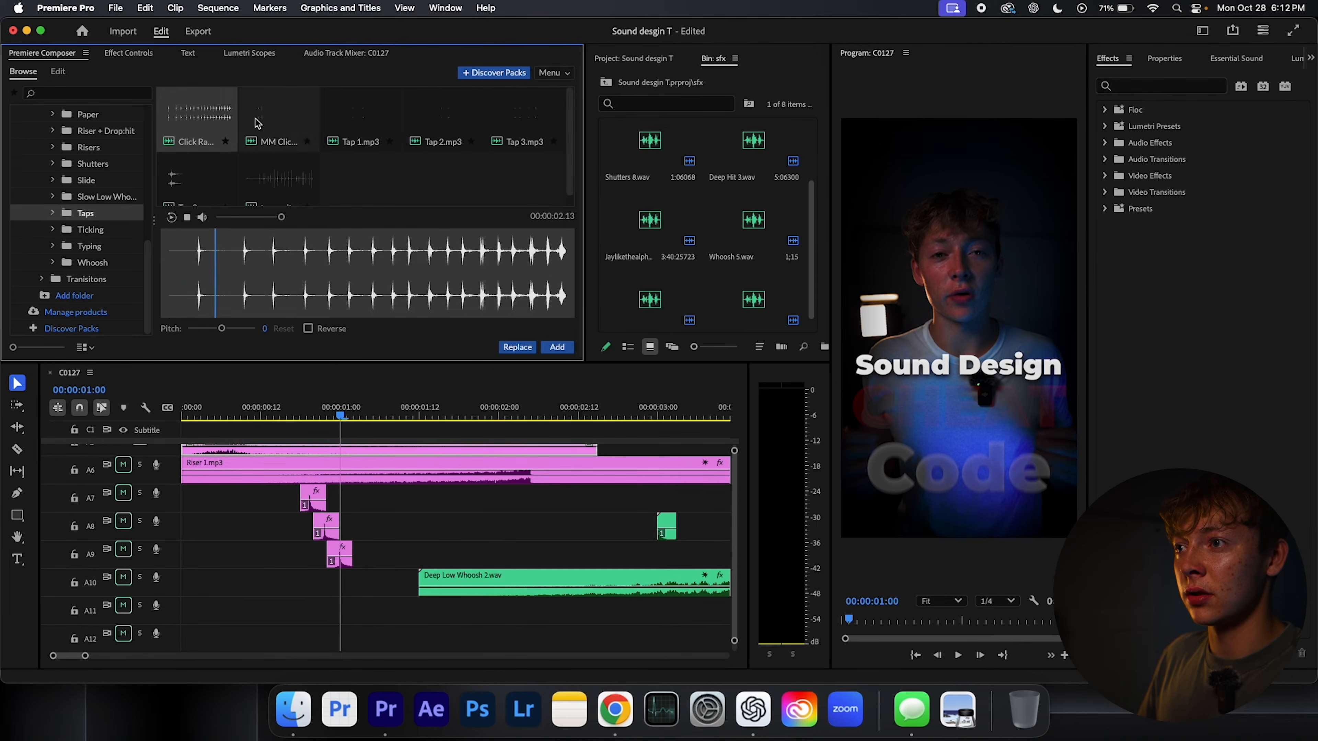
{"action": "left_click", "coordinate": [256, 123]}
{"action": "left_click", "coordinate": [358, 121]}
{"action": "left_click", "coordinate": [442, 120]}
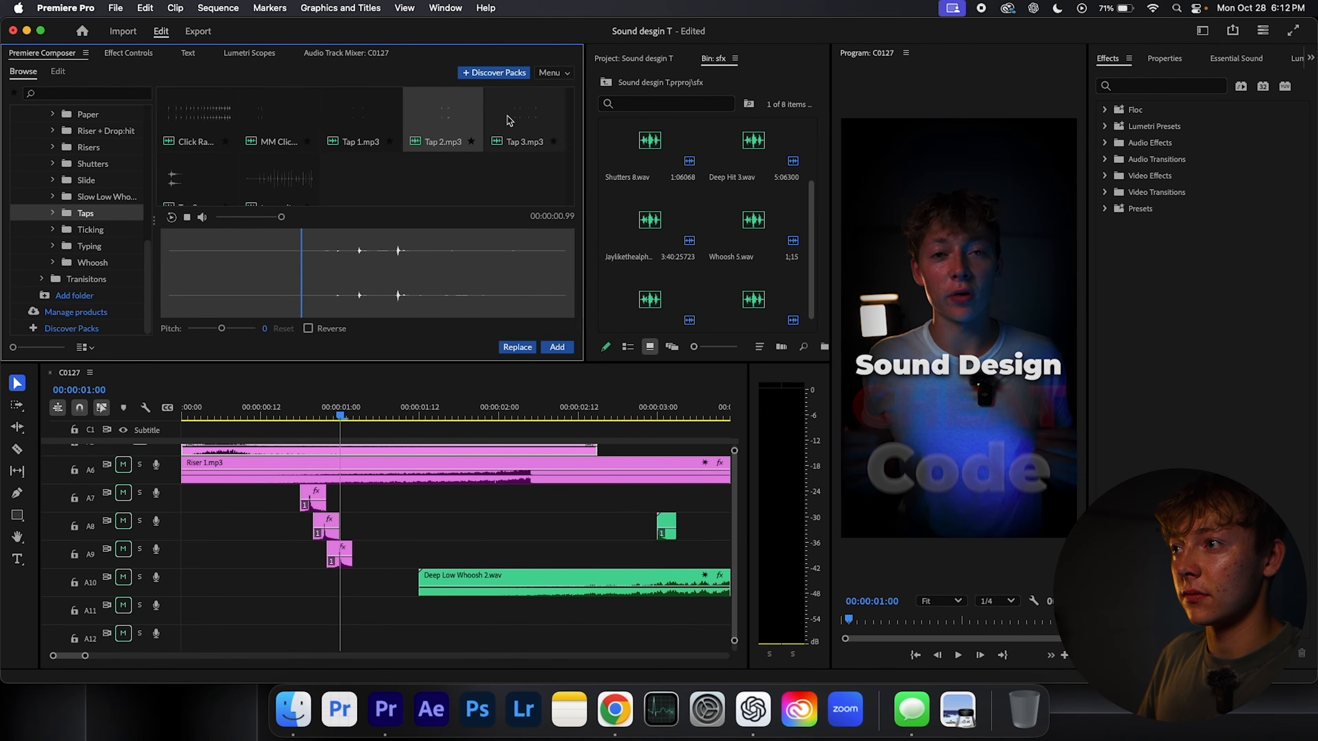
{"action": "left_click", "coordinate": [510, 120]}
{"action": "left_click", "coordinate": [196, 179]}
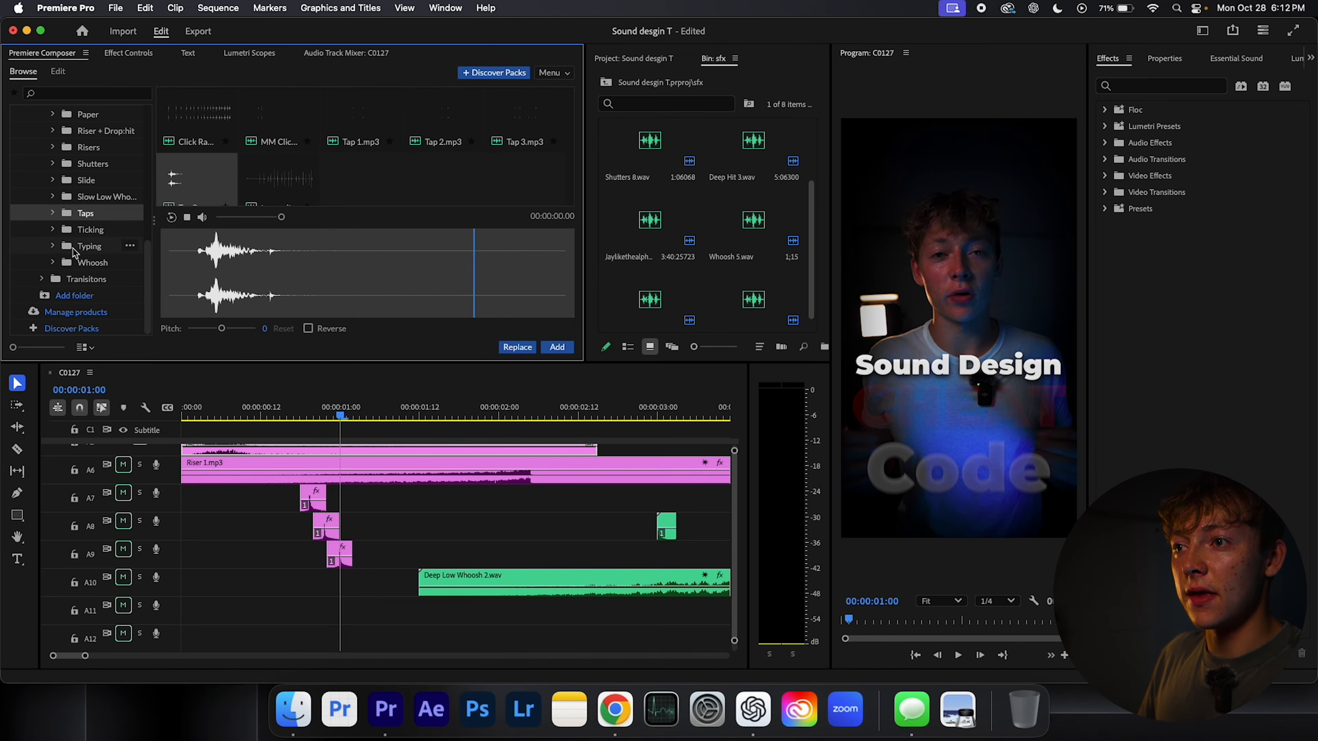
Preview the first and fourth sounds in the Typing folder and return to the Taps folder
{"action": "left_click", "coordinate": [89, 247]}
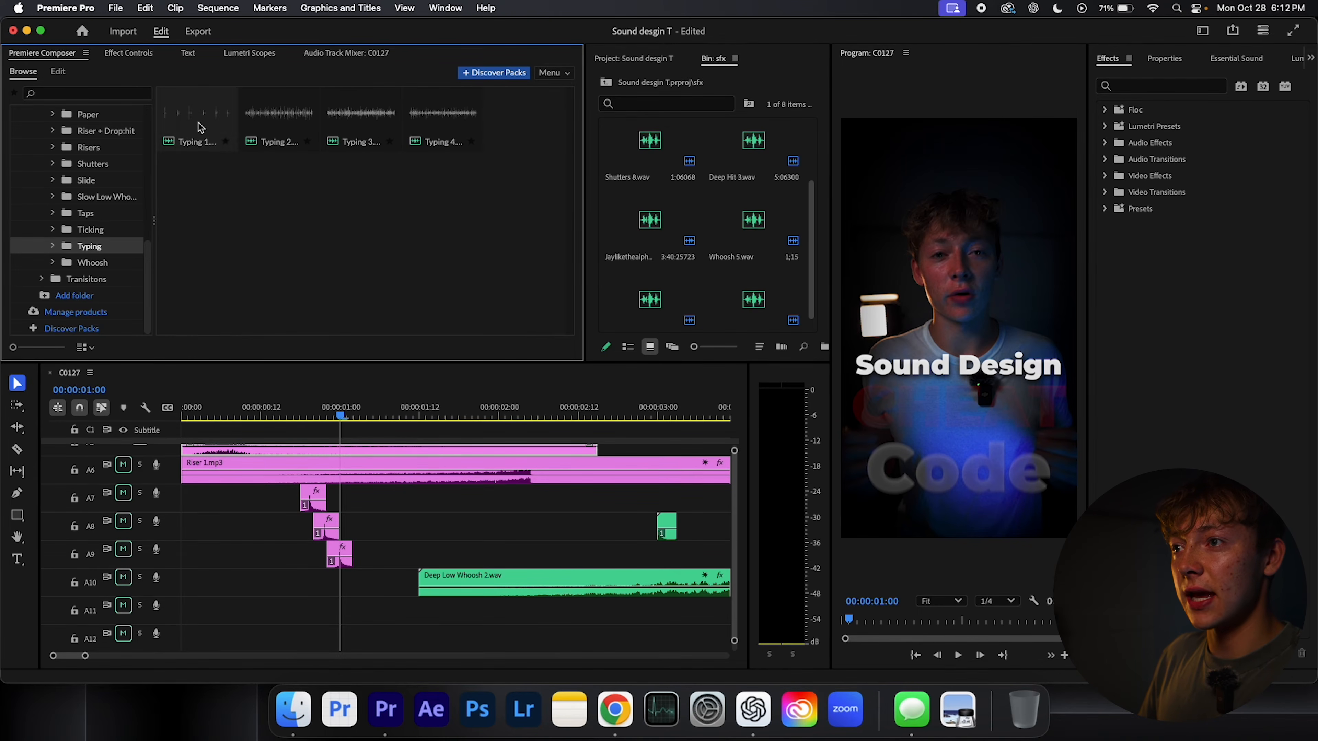
{"action": "left_click", "coordinate": [201, 128]}
{"action": "left_click", "coordinate": [442, 121]}
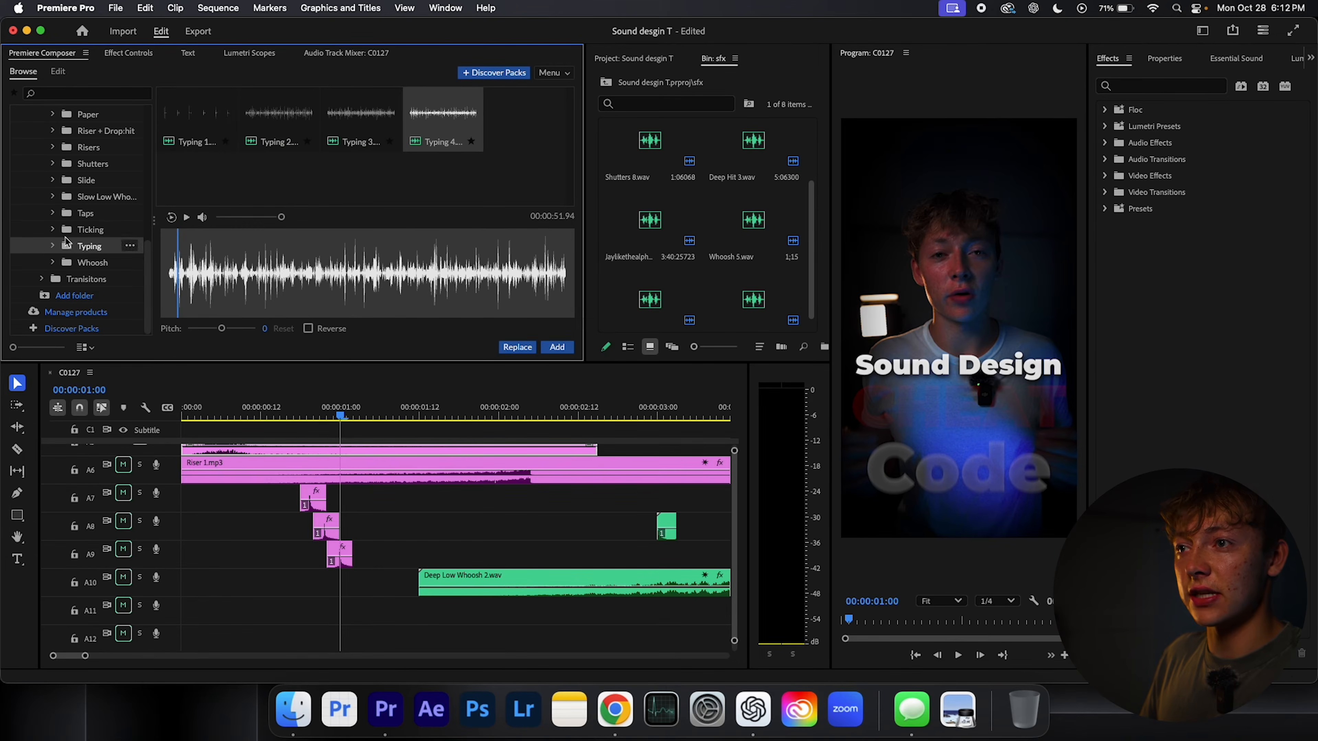
{"action": "scroll", "coordinate": [66, 240], "scroll_direction": "up", "scroll_amount": 2}
{"action": "left_click", "coordinate": [86, 237]}
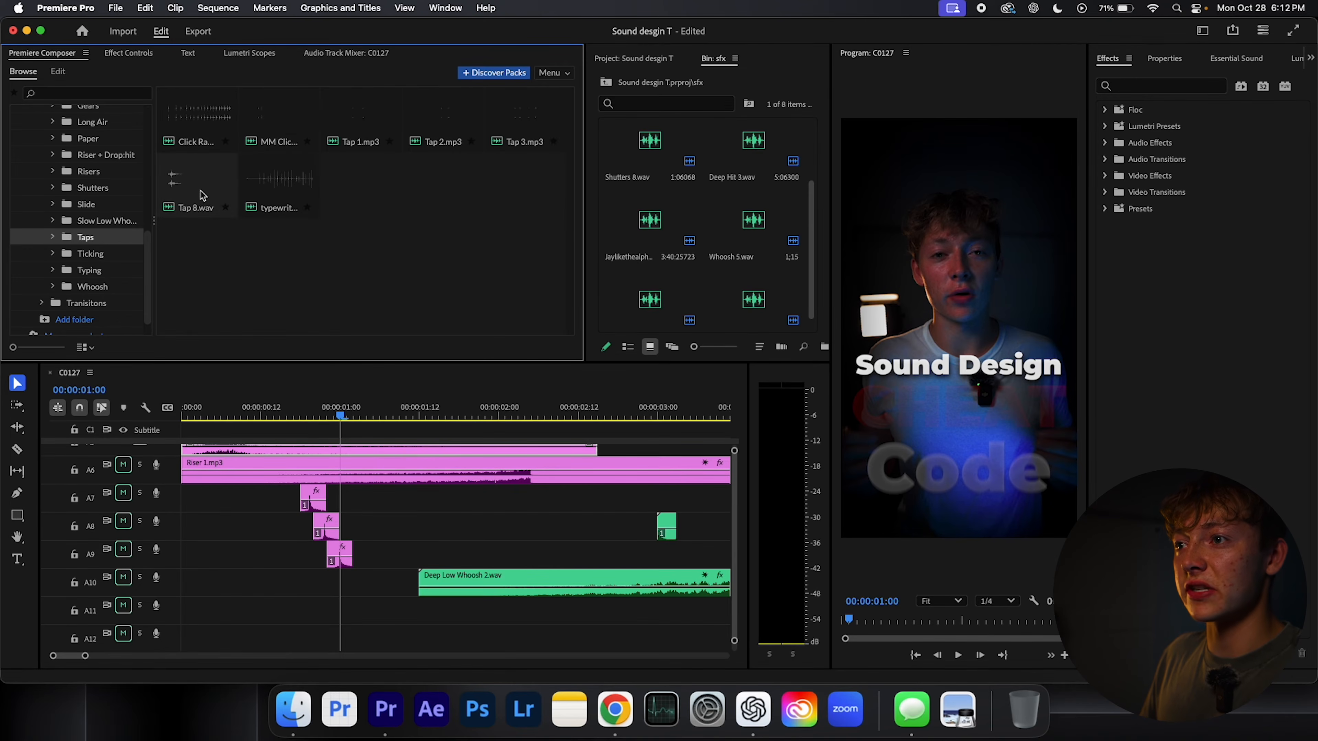
Examine how the tap clips on A7 to A9 line up with the appearing title words between 00:00:00:19 and 00:00:01:04
{"action": "left_click_drag", "start_coordinate": [201, 196], "coordinate": [378, 526]}
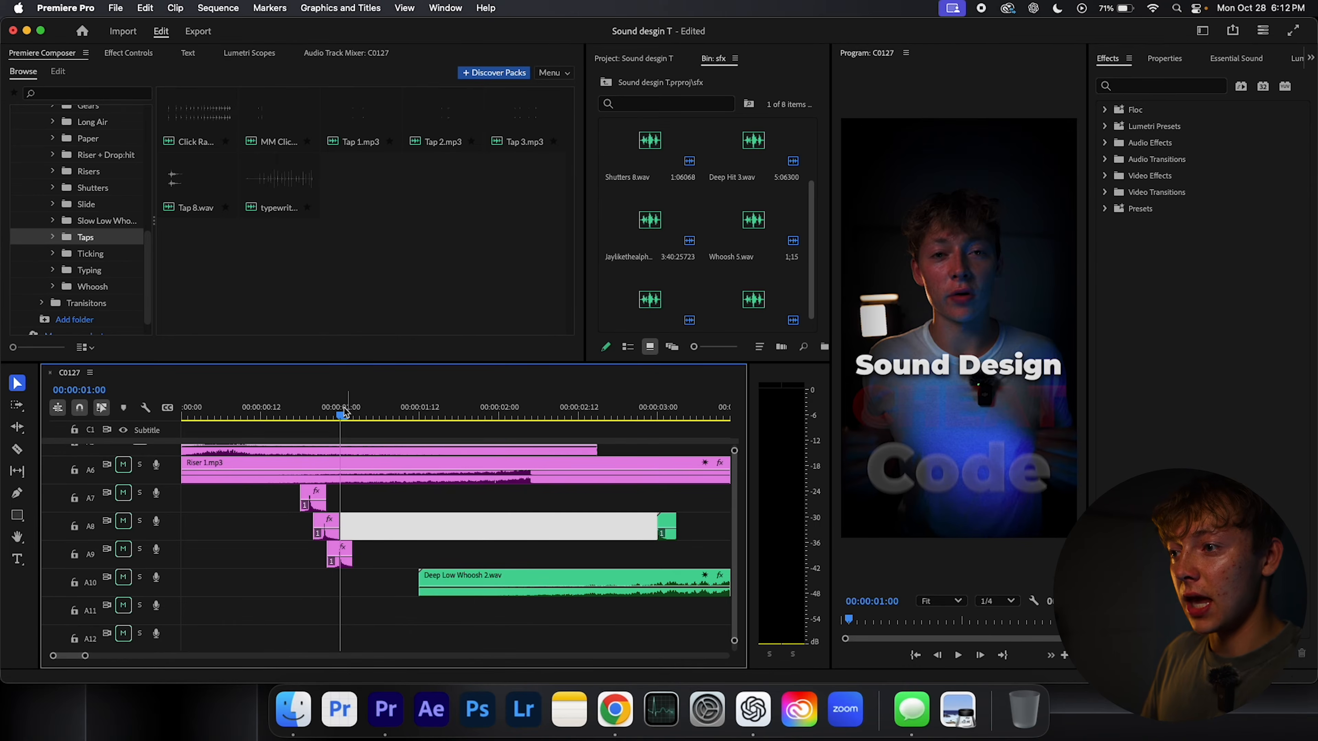
{"action": "left_click_drag", "start_coordinate": [343, 413], "coordinate": [308, 414]}
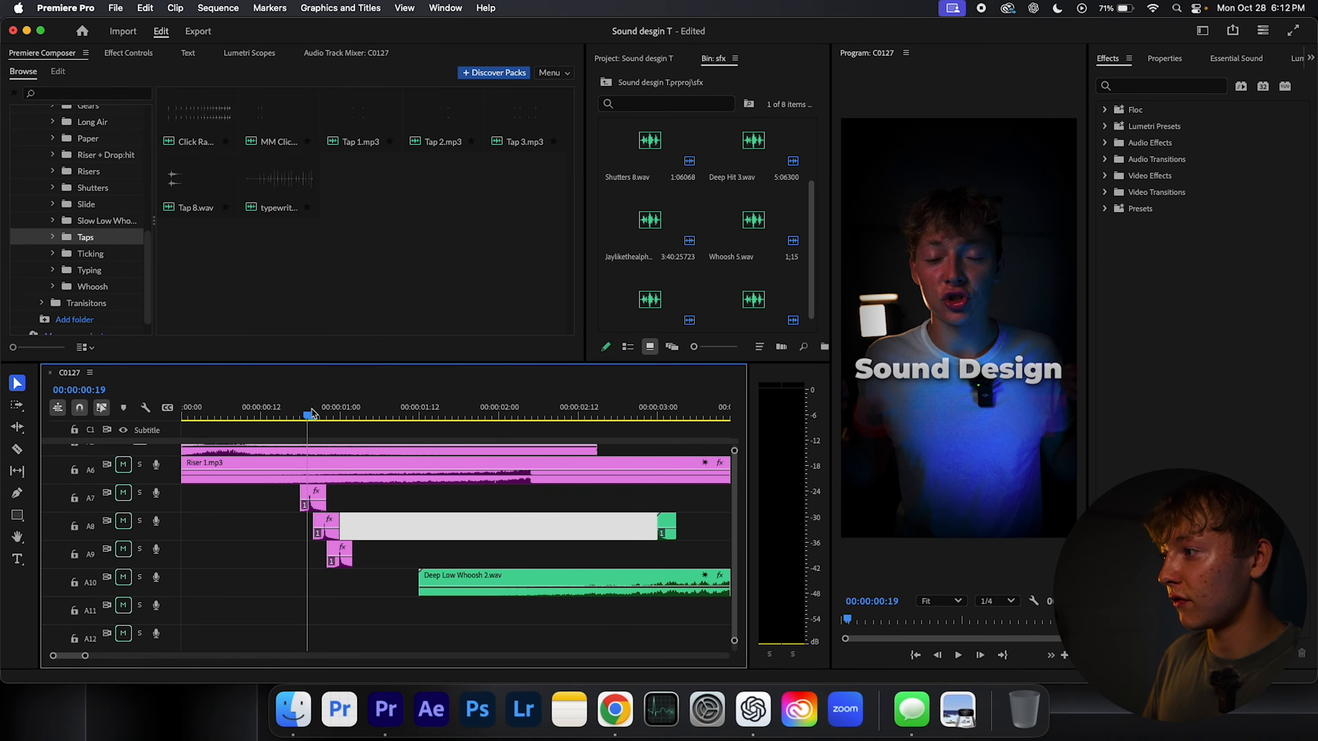
{"action": "left_click", "coordinate": [320, 414]}
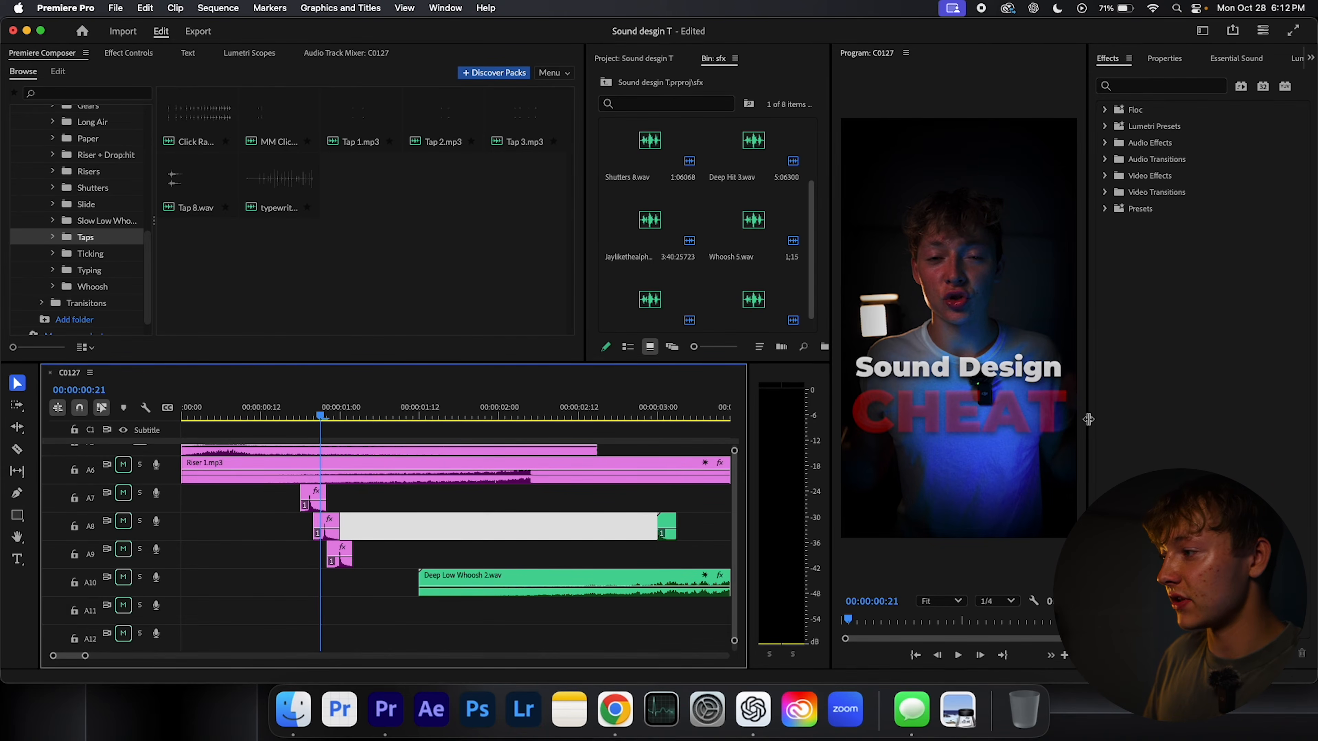
{"action": "key", "text": "space"}
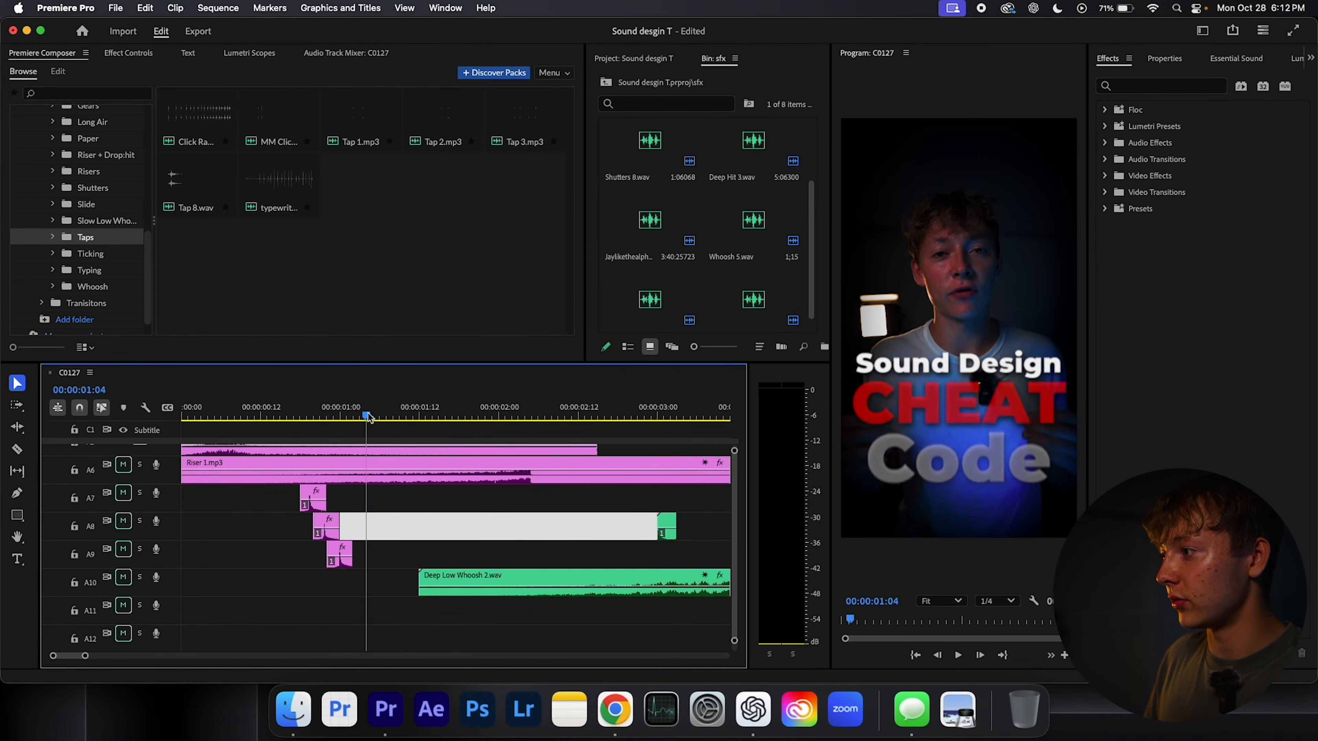
Place the playhead at 00:00:00:10 and solo the tap tracks A7, A8 and A9
{"action": "left_click", "coordinate": [264, 418]}
{"action": "left_click_drag", "start_coordinate": [265, 418], "coordinate": [248, 418]}
{"action": "left_click", "coordinate": [139, 493]}
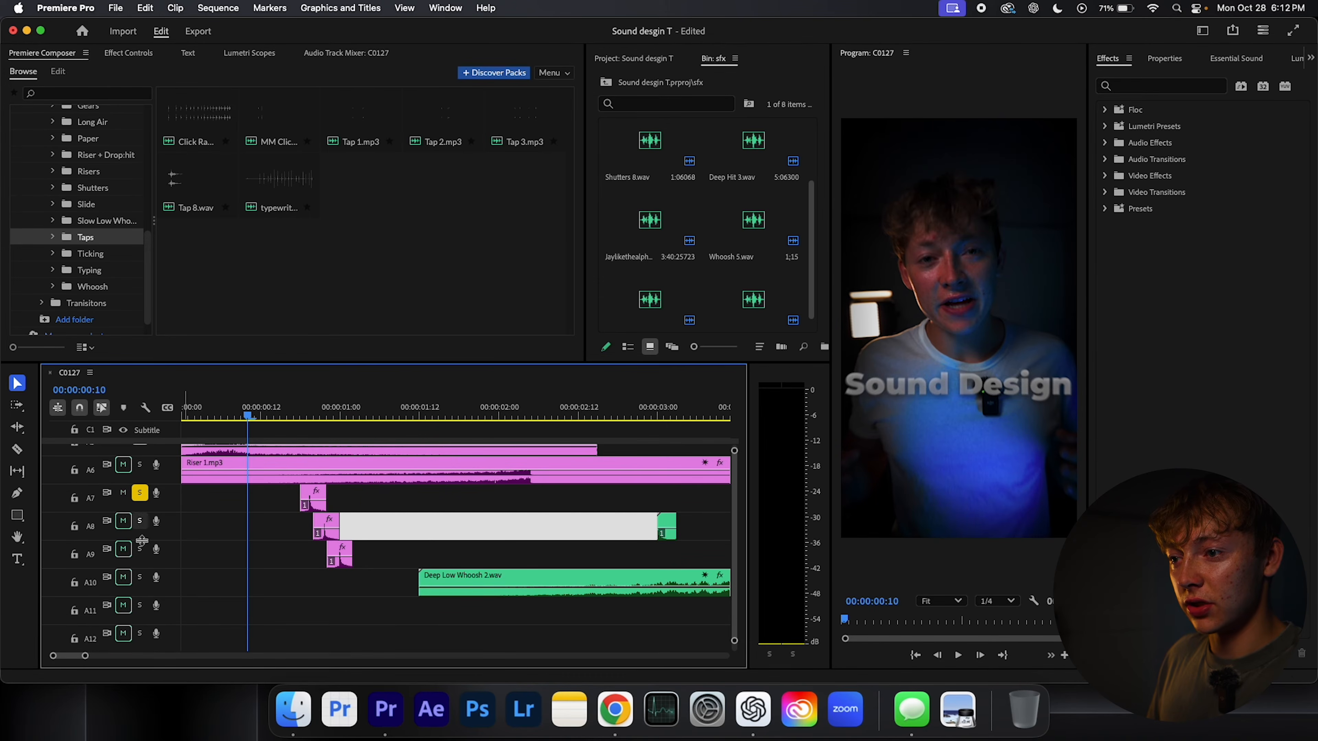
{"action": "left_click", "coordinate": [140, 549]}
{"action": "left_click", "coordinate": [140, 520]}
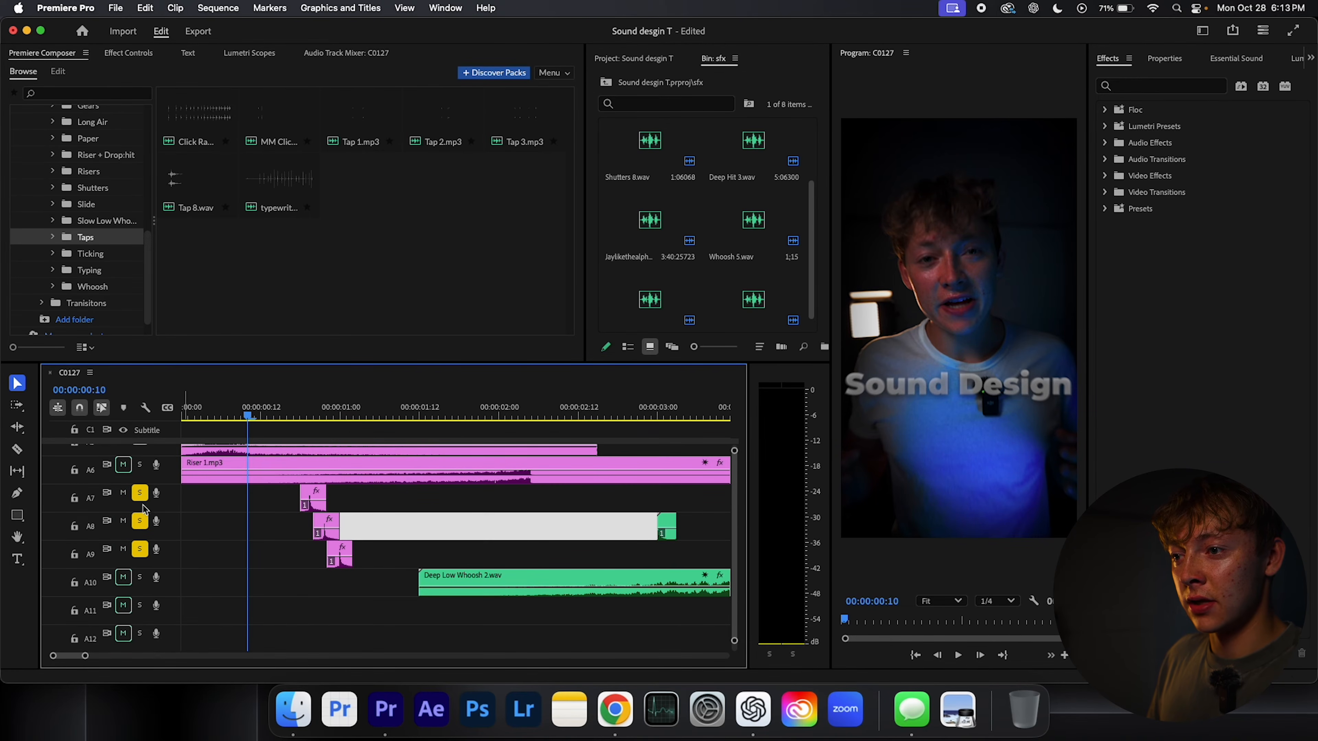
Place the playhead at 00:00:01:10, solo track A10 with Deep Low Whoosh 2.wav, and turn off solo on A7, A8 and A9
{"action": "scroll", "coordinate": [155, 519], "scroll_direction": "up", "scroll_amount": 1}
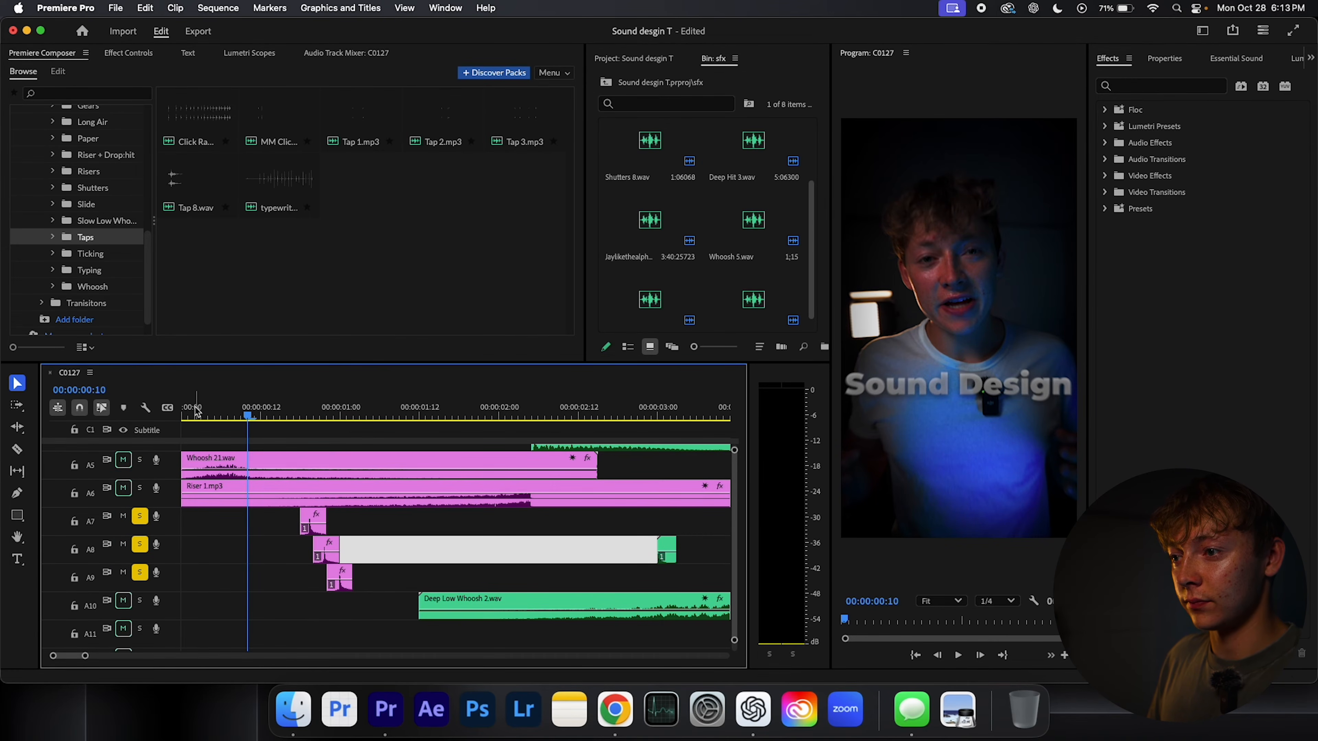
{"action": "left_click", "coordinate": [417, 417]}
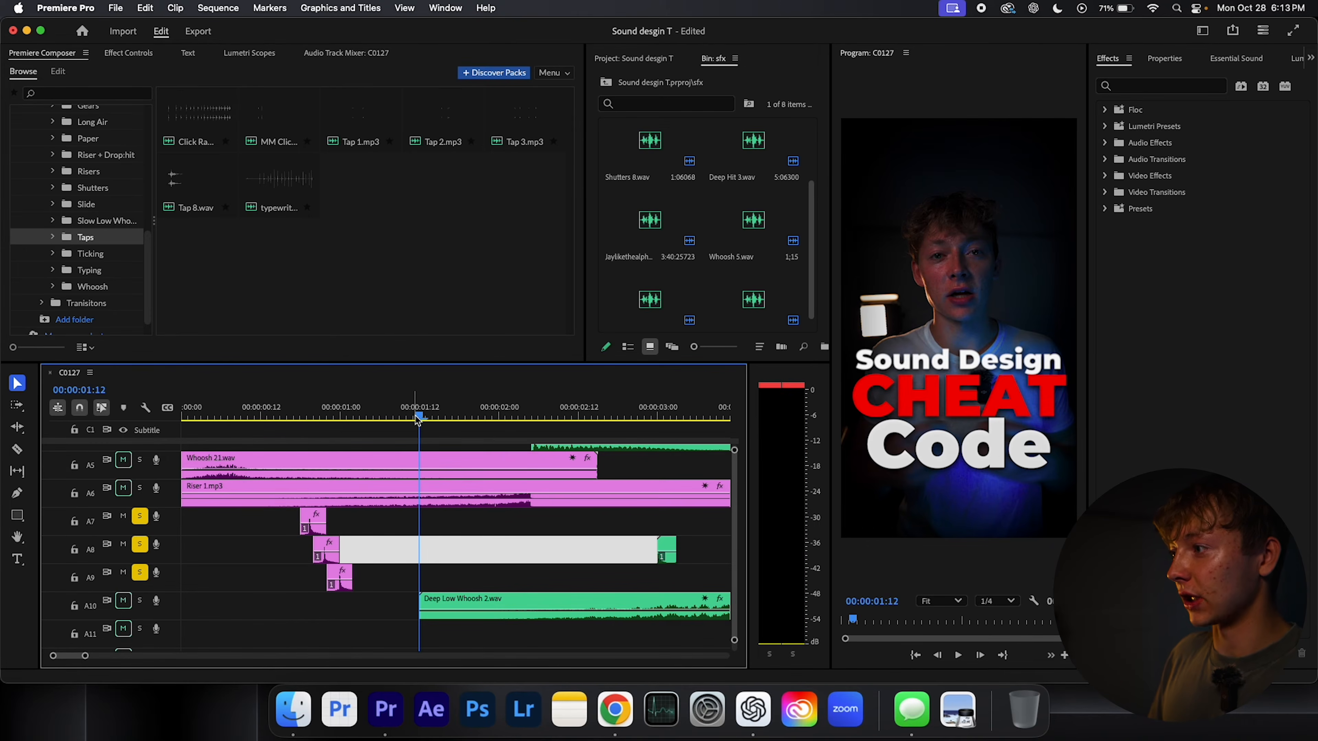
{"action": "left_click_drag", "start_coordinate": [424, 417], "coordinate": [408, 417]}
{"action": "scroll", "coordinate": [579, 586], "scroll_direction": "up", "scroll_amount": 5}
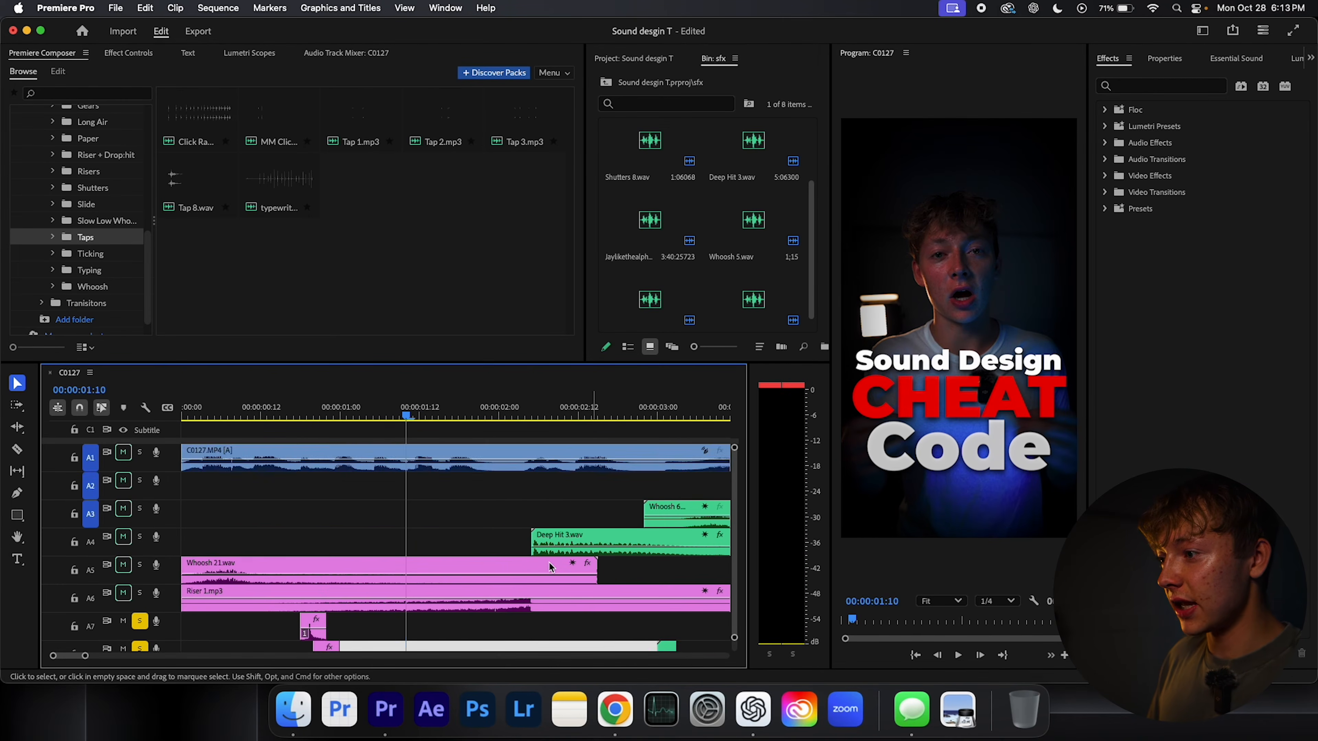
{"action": "scroll", "coordinate": [548, 563], "scroll_direction": "down", "scroll_amount": 2}
{"action": "scroll", "coordinate": [495, 568], "scroll_direction": "down", "scroll_amount": 2}
{"action": "scroll", "coordinate": [478, 582], "scroll_direction": "down", "scroll_amount": 1}
{"action": "scroll", "coordinate": [478, 583], "scroll_direction": "down", "scroll_amount": 3}
{"action": "scroll", "coordinate": [423, 561], "scroll_direction": "down", "scroll_amount": 2}
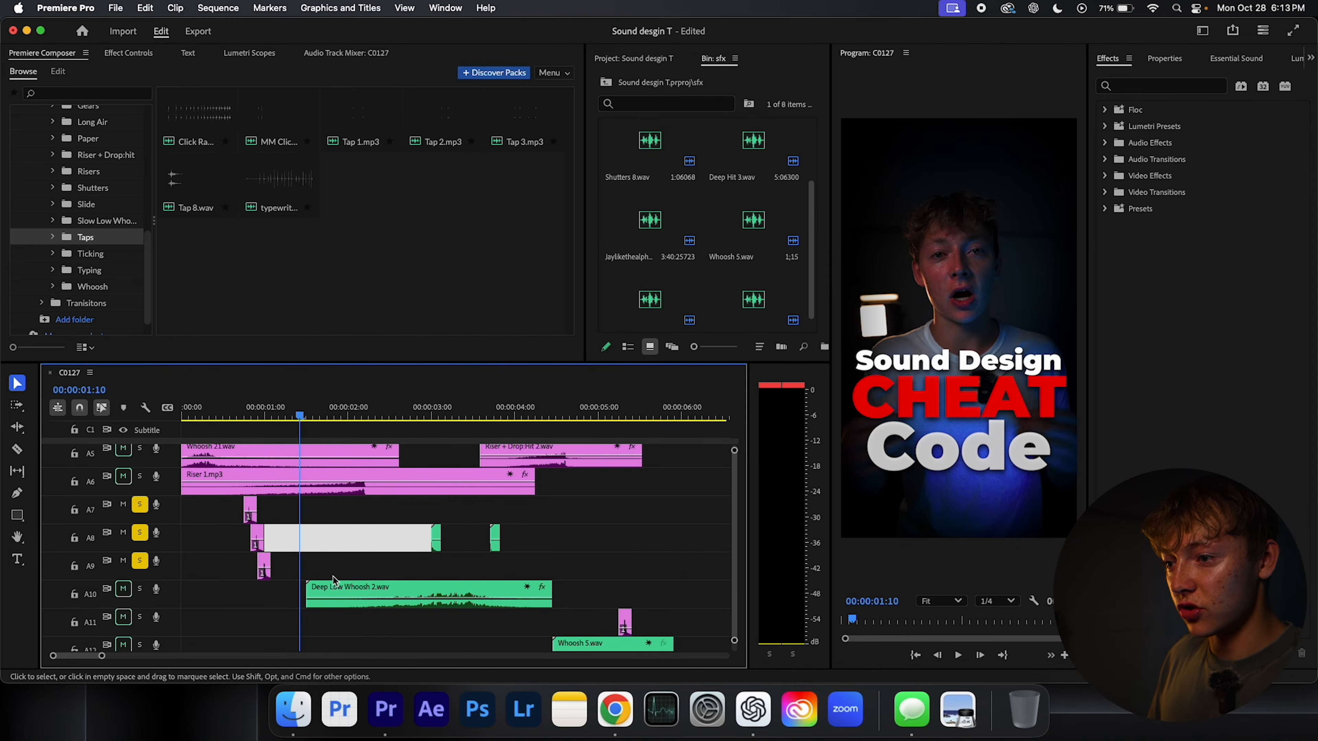
{"action": "left_click", "coordinate": [140, 588]}
{"action": "left_click", "coordinate": [142, 561]}
{"action": "left_click", "coordinate": [140, 534]}
{"action": "left_click", "coordinate": [140, 504]}
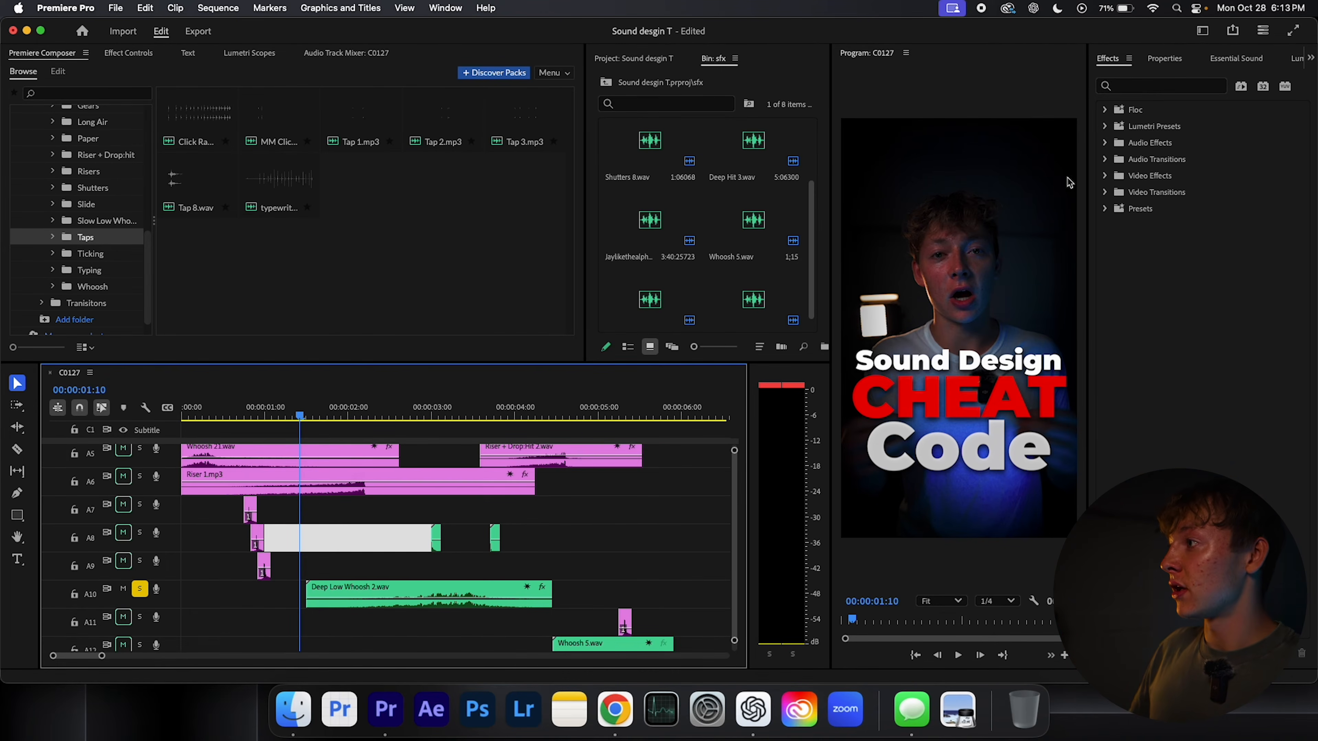
Search the effects for "low" and examine the AULowpass effect and the ET - Lowpass preset
{"action": "left_click", "coordinate": [1150, 87]}
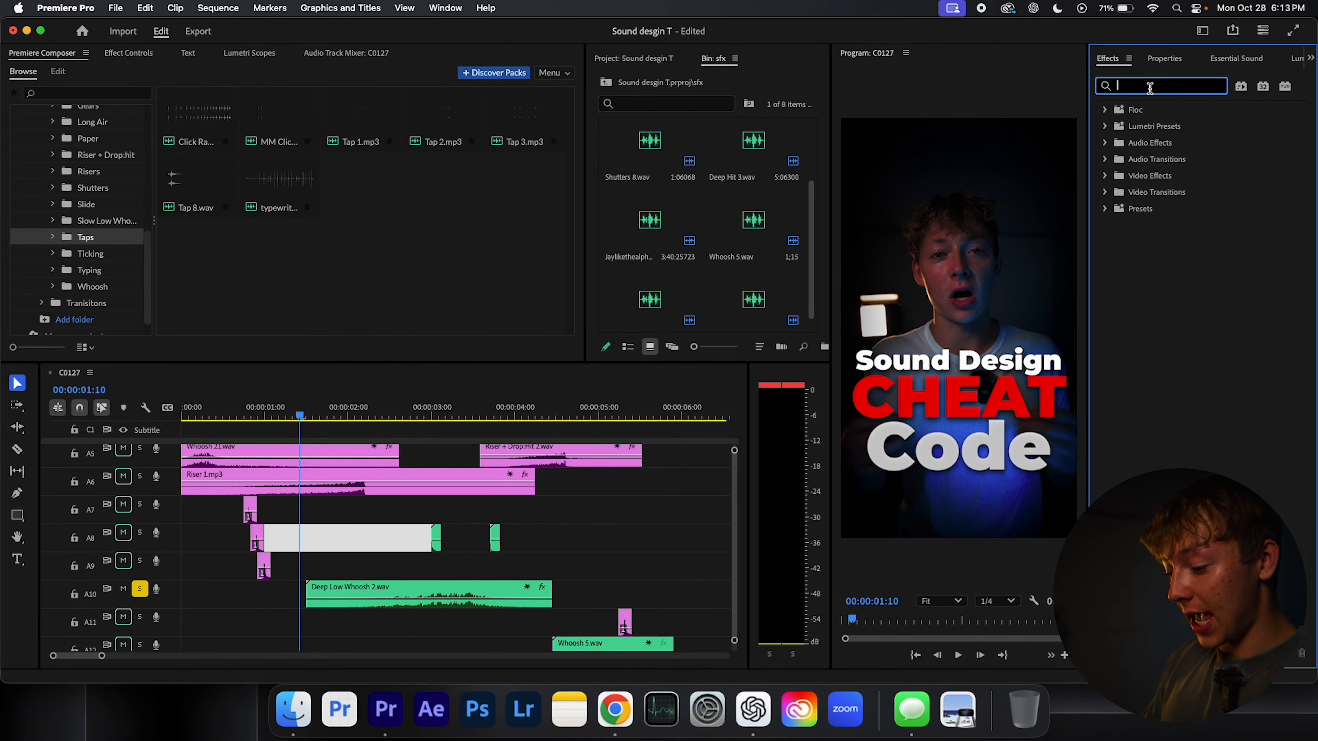
{"action": "type", "text": "low"}
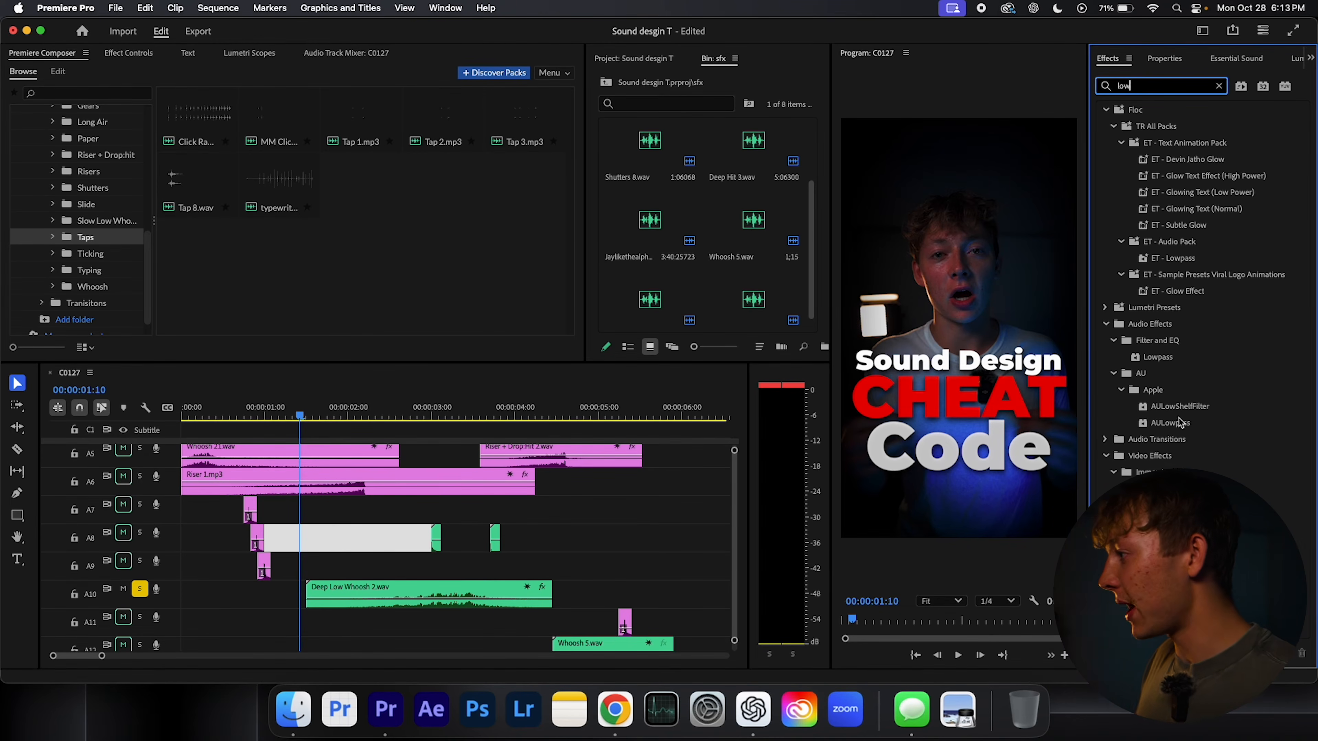
{"action": "left_click", "coordinate": [1168, 425]}
{"action": "left_click", "coordinate": [1190, 260]}
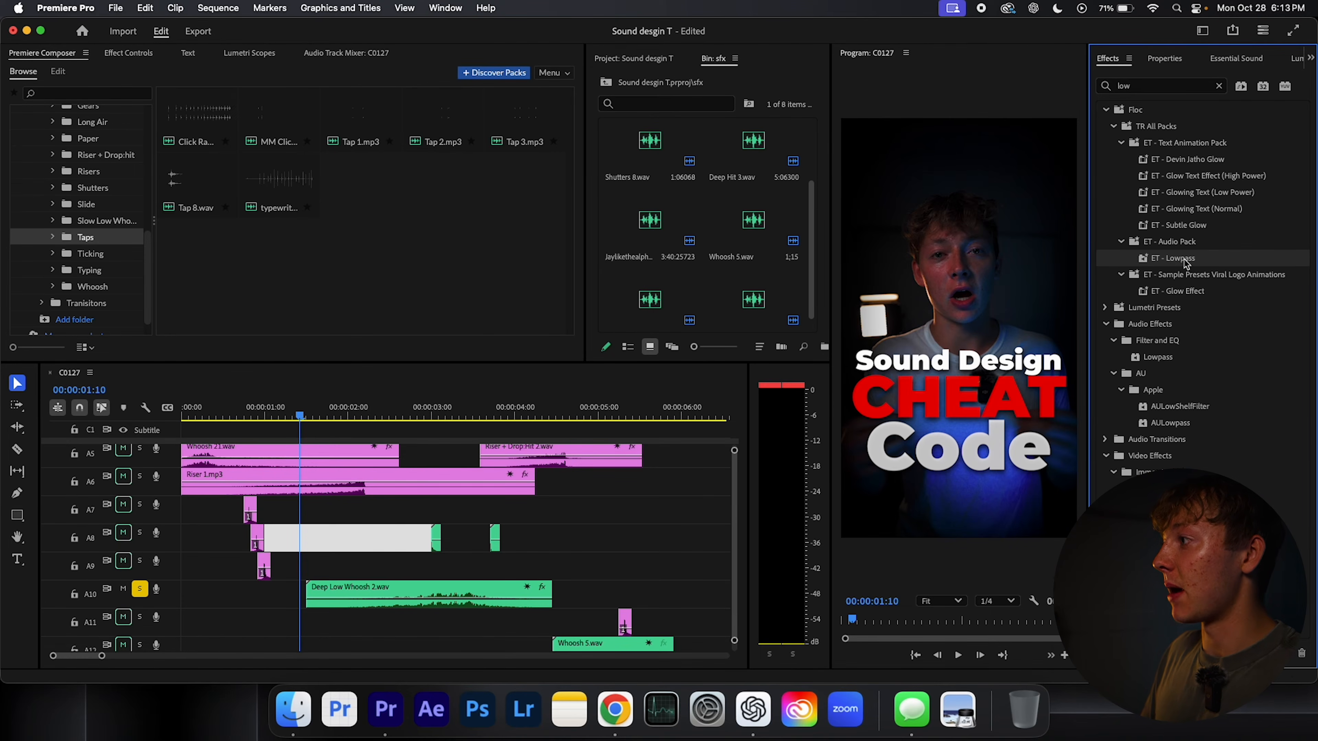
Search the effects for "muff", apply ET - Muffled Music v2 to Deep Low Whoosh 2.wav on A10, and select the effect in the clip's settings
{"action": "left_click", "coordinate": [1149, 86]}
{"action": "type", "text": "muff"}
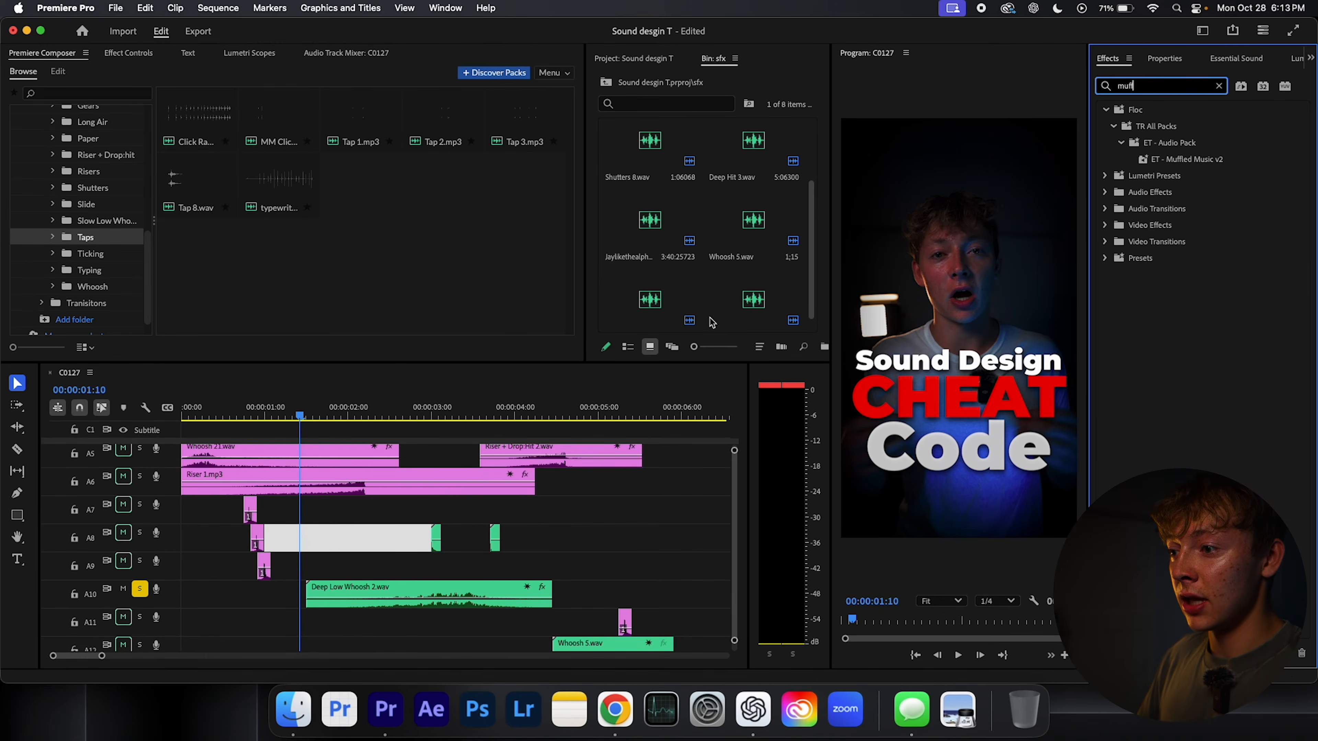
{"action": "left_click", "coordinate": [447, 594]}
{"action": "left_click_drag", "start_coordinate": [1160, 165], "coordinate": [438, 597]}
{"action": "left_click", "coordinate": [122, 52]}
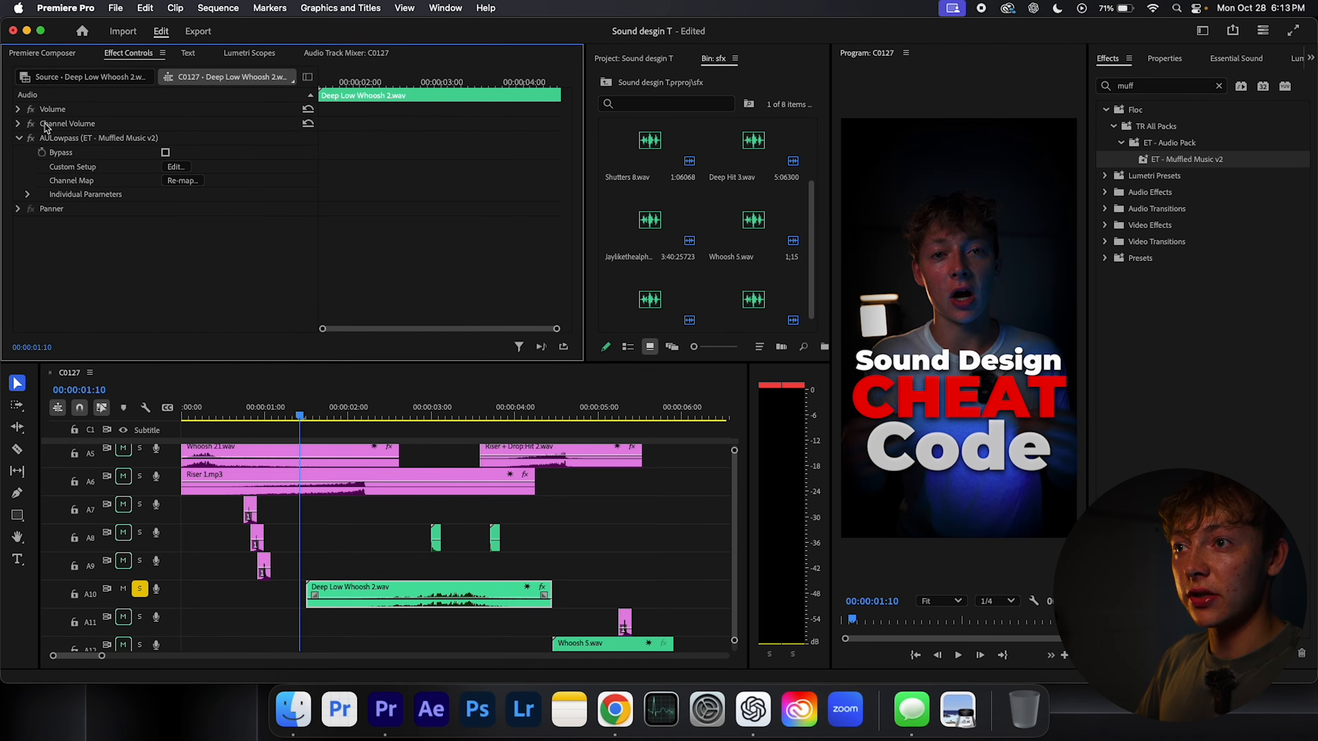
{"action": "left_click", "coordinate": [73, 137]}
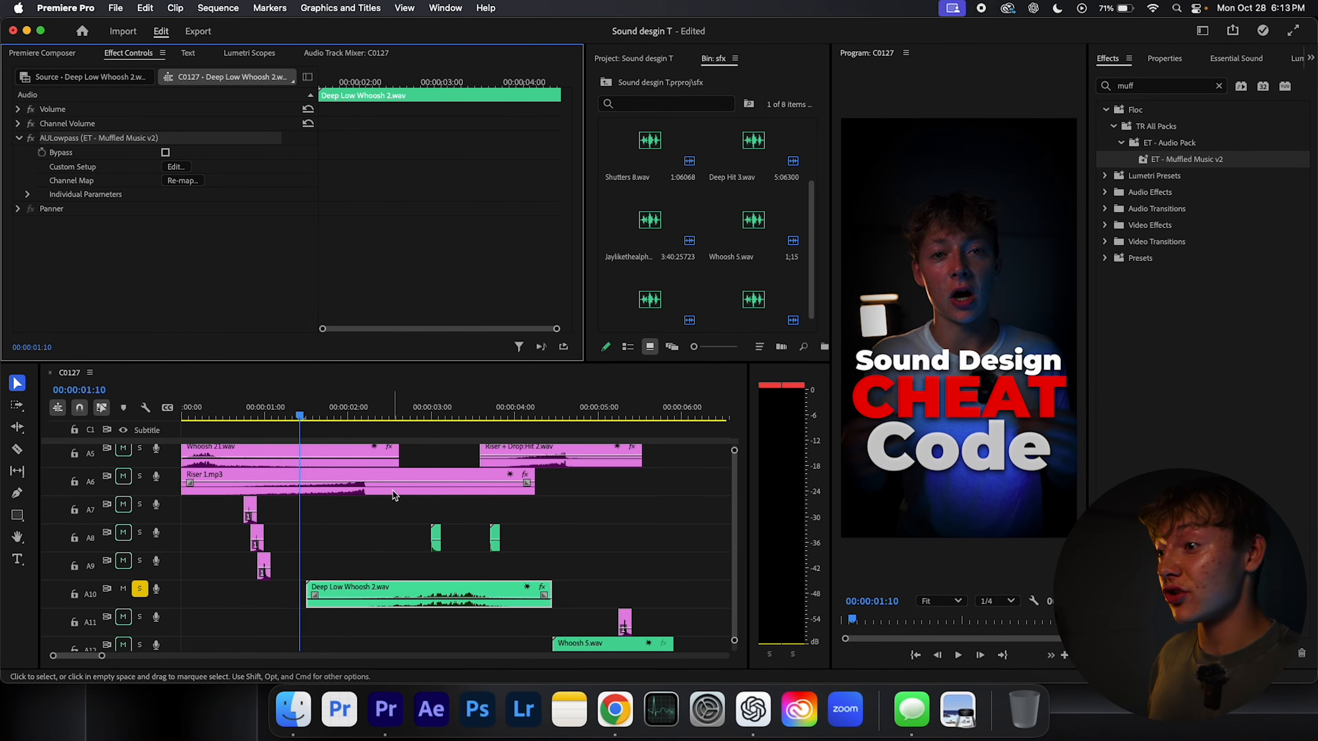
Deselect the whoosh clip and play the soloed track A10 from 00:00:01:10 to 00:00:04:01
{"action": "left_click", "coordinate": [366, 539]}
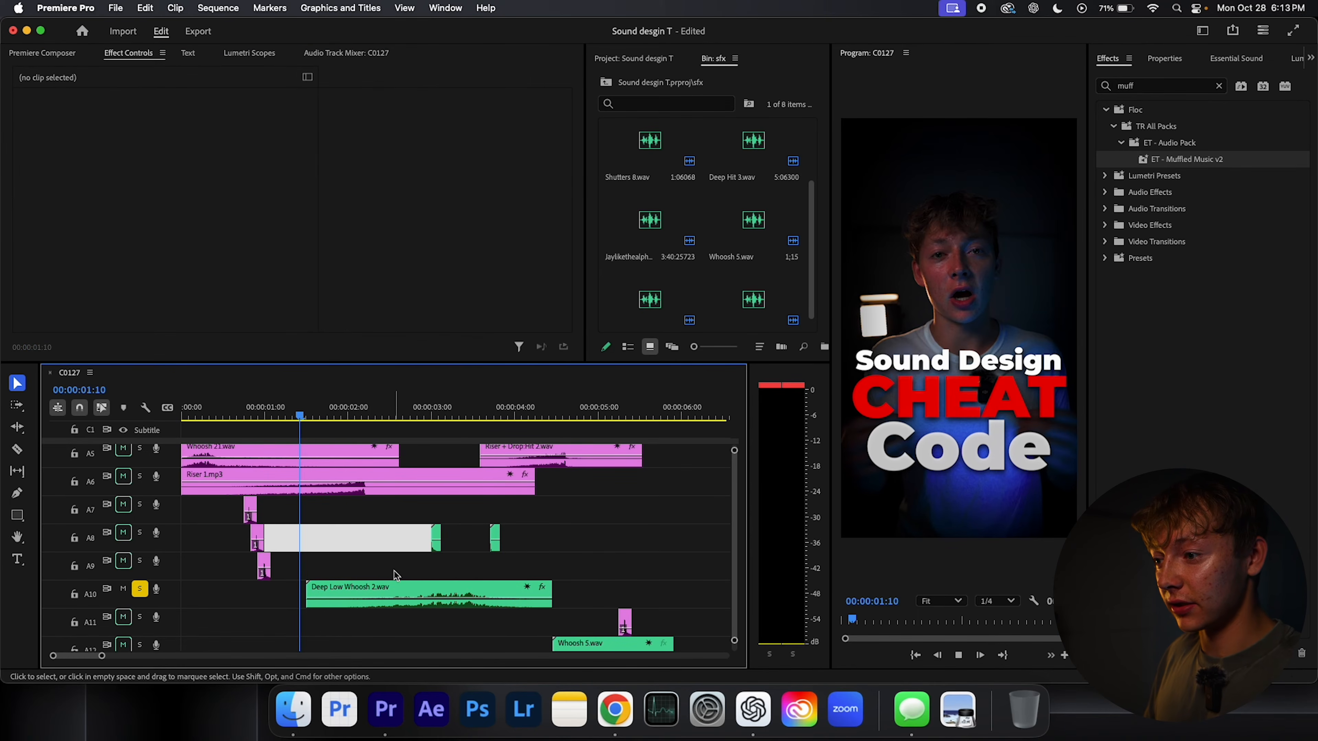
{"action": "key", "text": "space"}
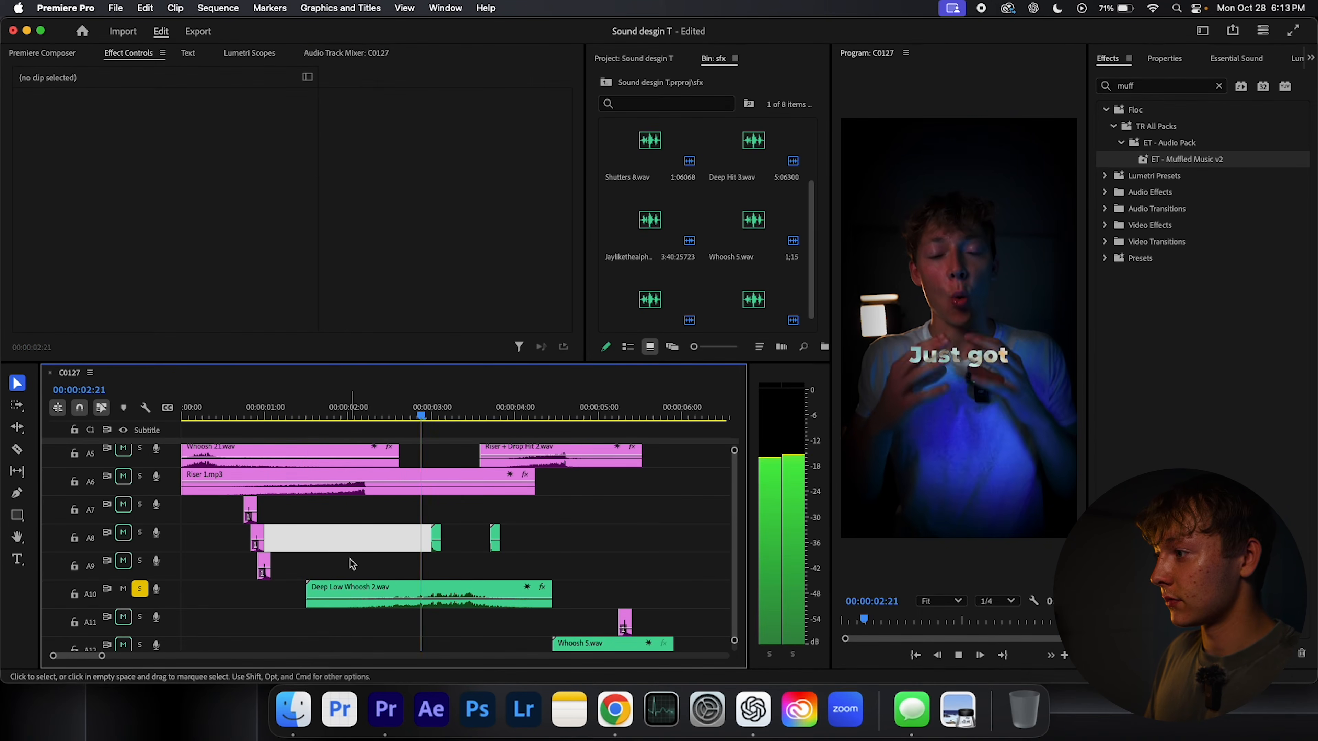
{"action": "key", "text": "space"}
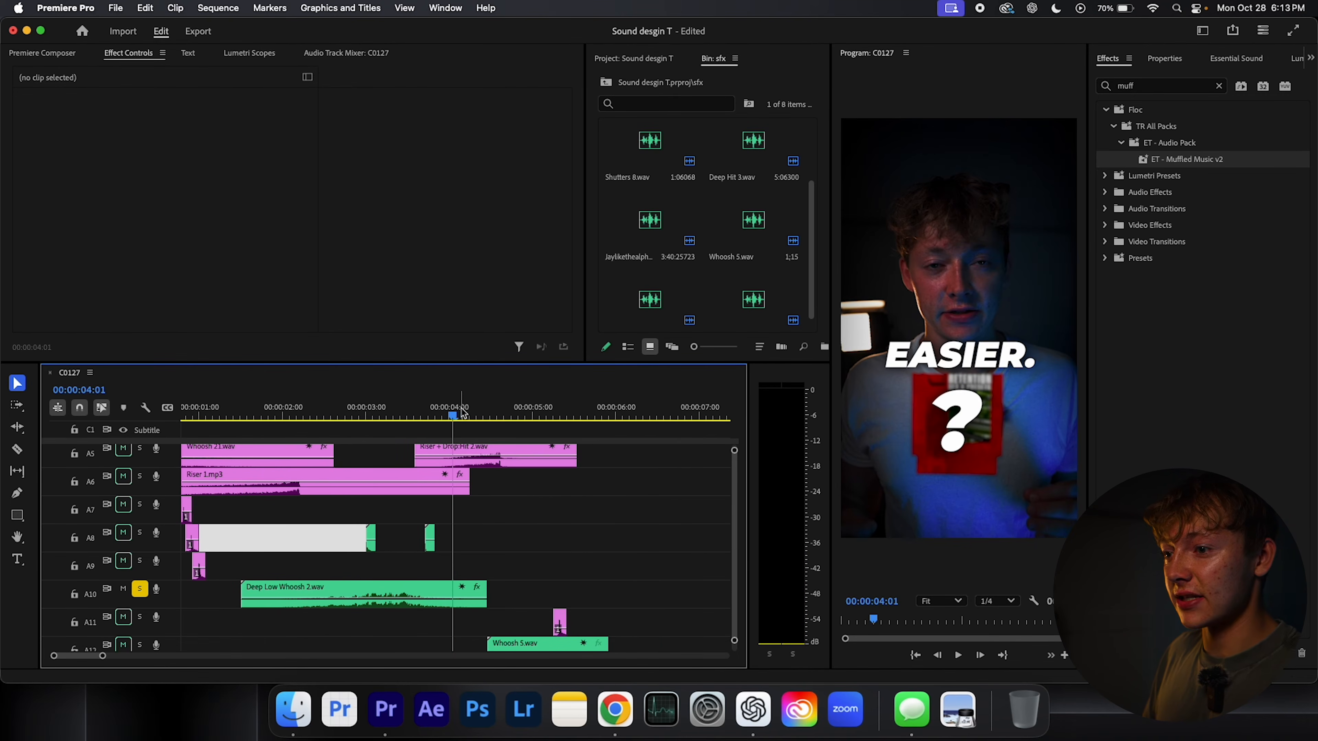
Return to the sequence start, turn off solo on A10, and play the full mix from the first tap clip on A7
{"action": "left_click_drag", "start_coordinate": [457, 415], "coordinate": [308, 574]}
{"action": "left_click_drag", "start_coordinate": [376, 416], "coordinate": [136, 461]}
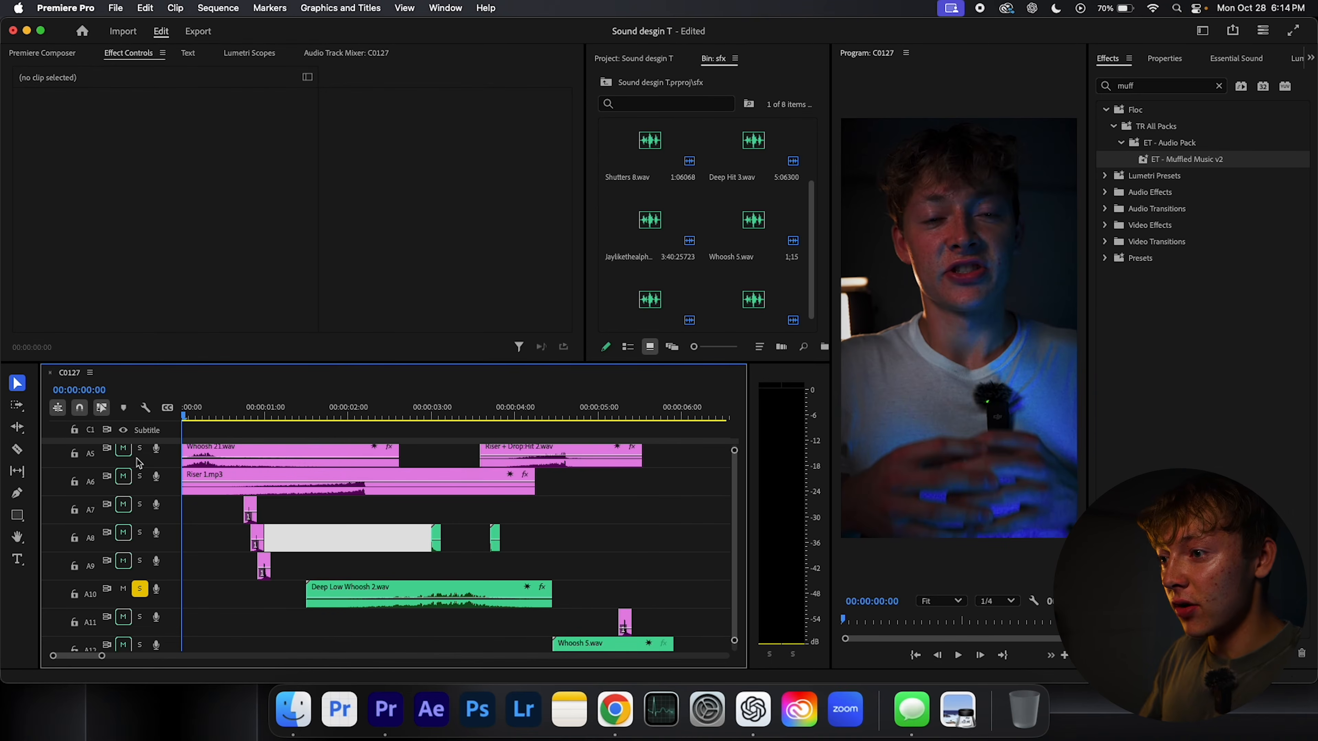
{"action": "left_click", "coordinate": [139, 588]}
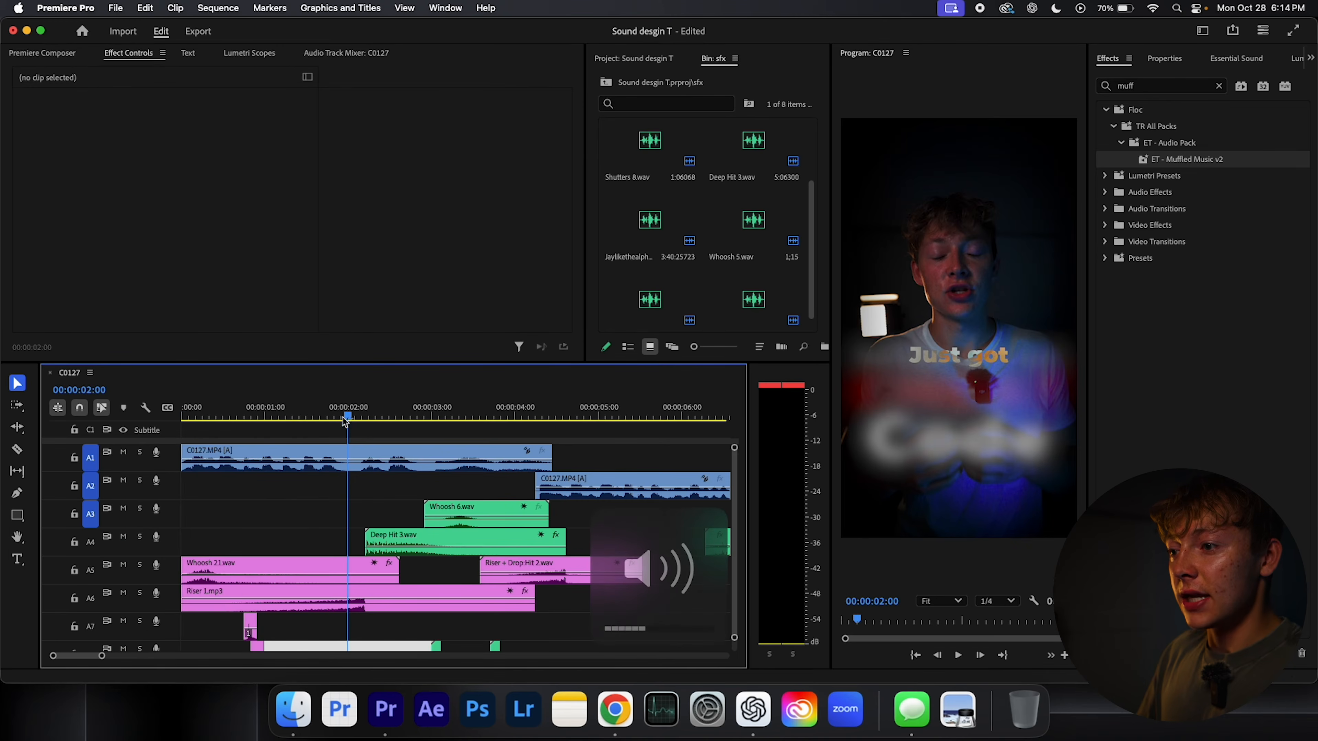
{"action": "left_click", "coordinate": [249, 418]}
{"action": "key", "text": "space"}
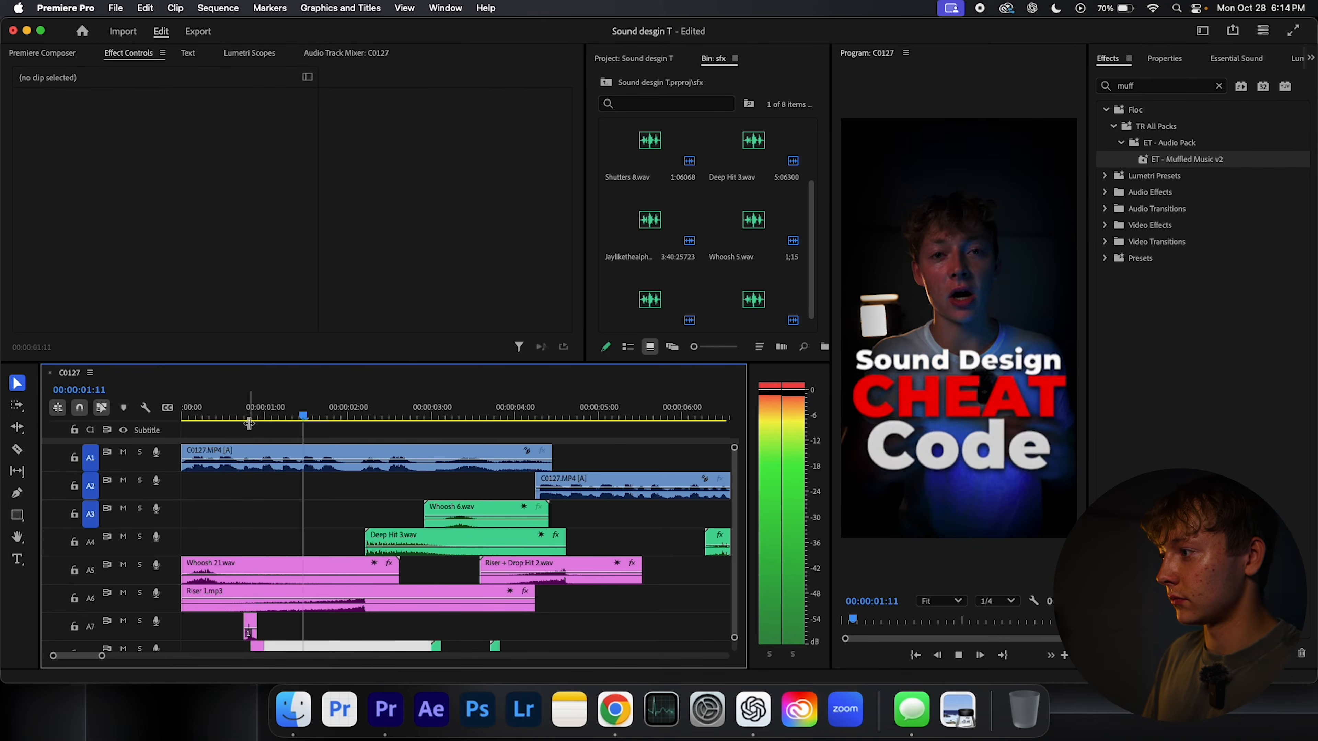
Stop playback, set the playhead to 00:00:01:09, and open the Risers sound folder in Premiere Composer
{"action": "key", "text": "space"}
{"action": "left_click", "coordinate": [297, 419]}
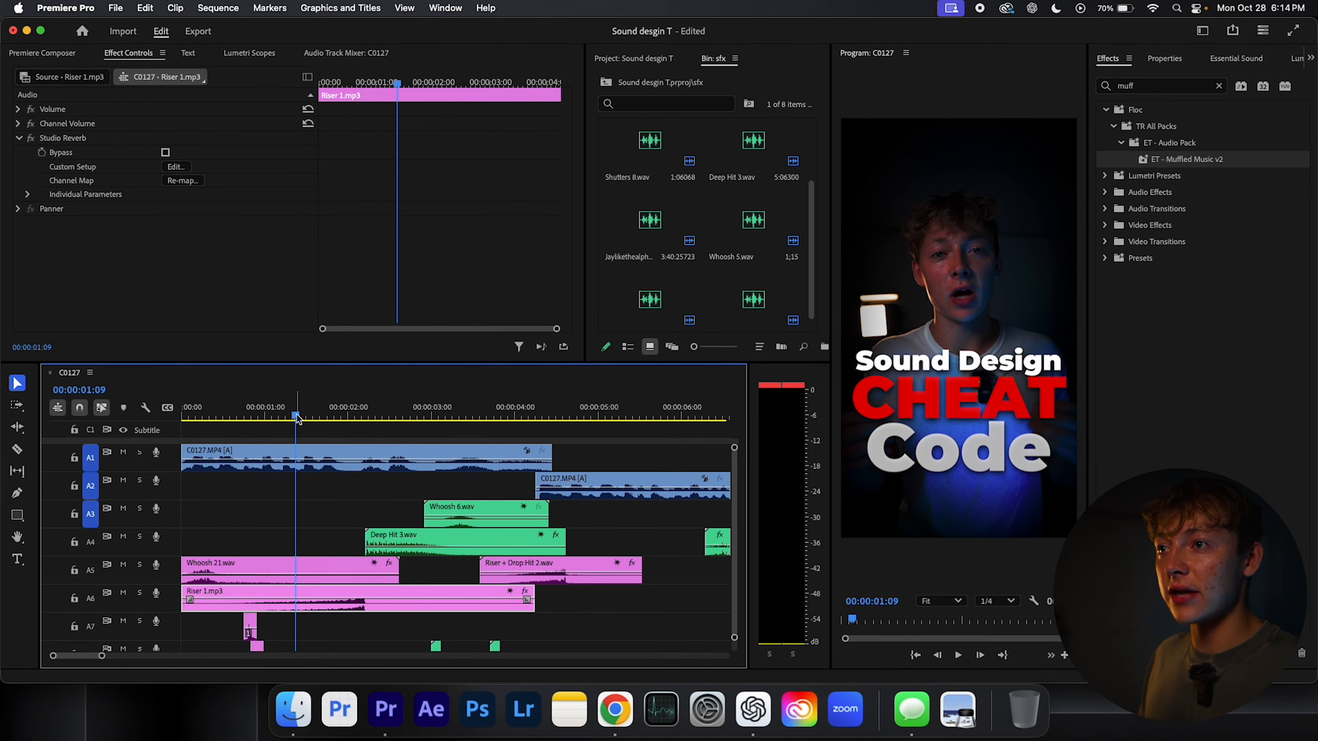
{"action": "left_click", "coordinate": [40, 53]}
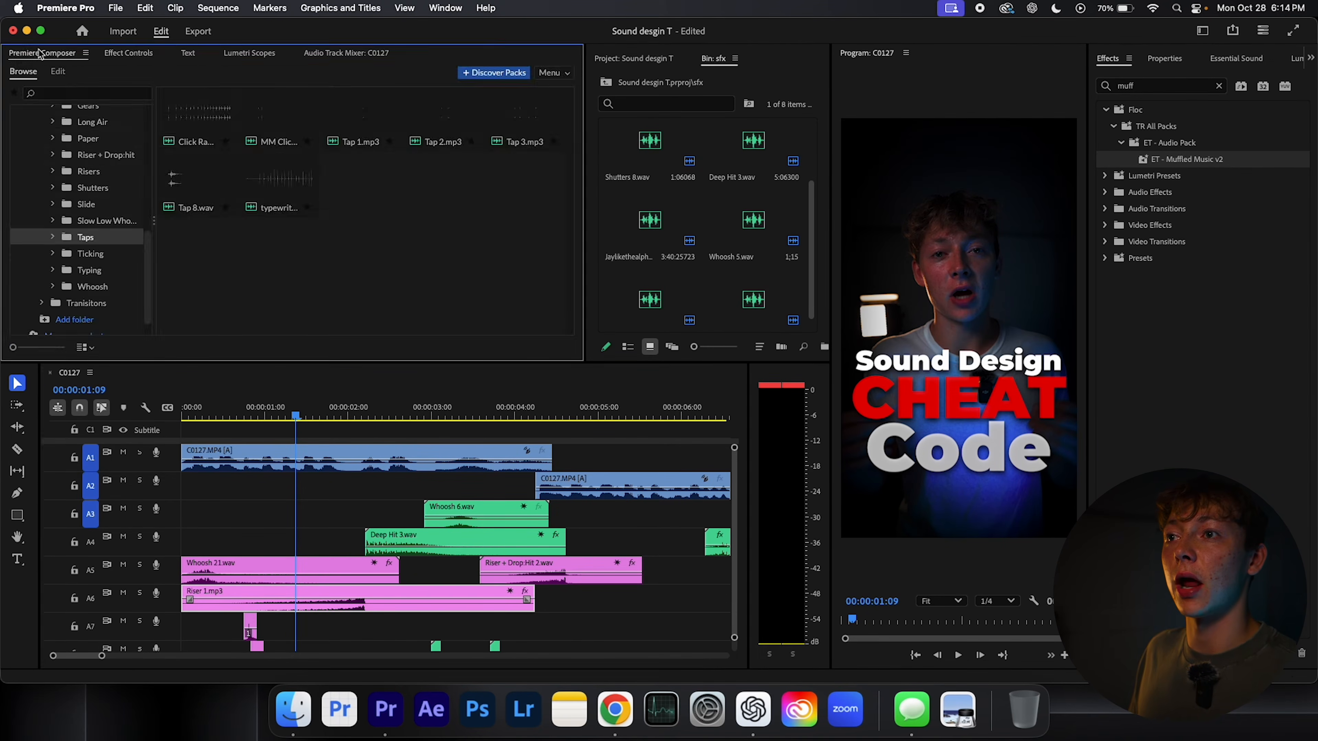
{"action": "scroll", "coordinate": [99, 229], "scroll_direction": "up", "scroll_amount": 3}
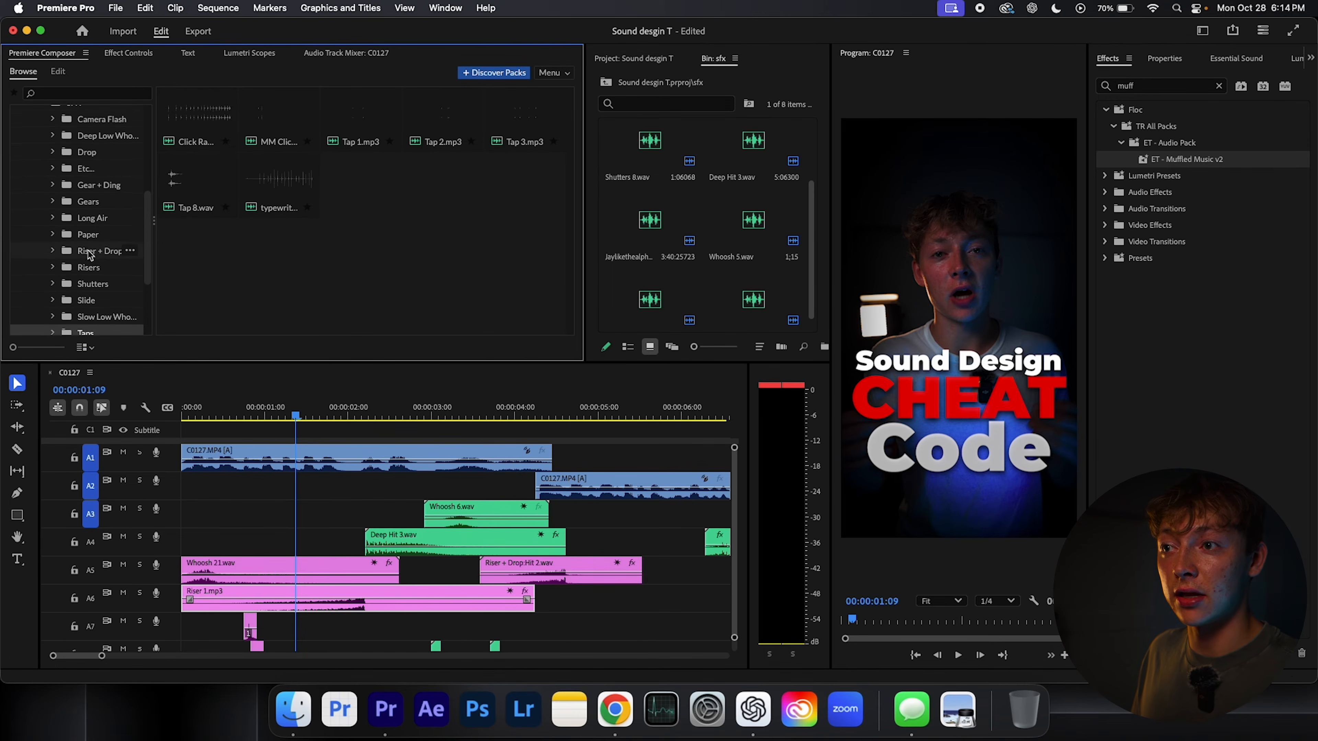
{"action": "scroll", "coordinate": [90, 254], "scroll_direction": "down", "scroll_amount": 1}
{"action": "left_click", "coordinate": [88, 228]}
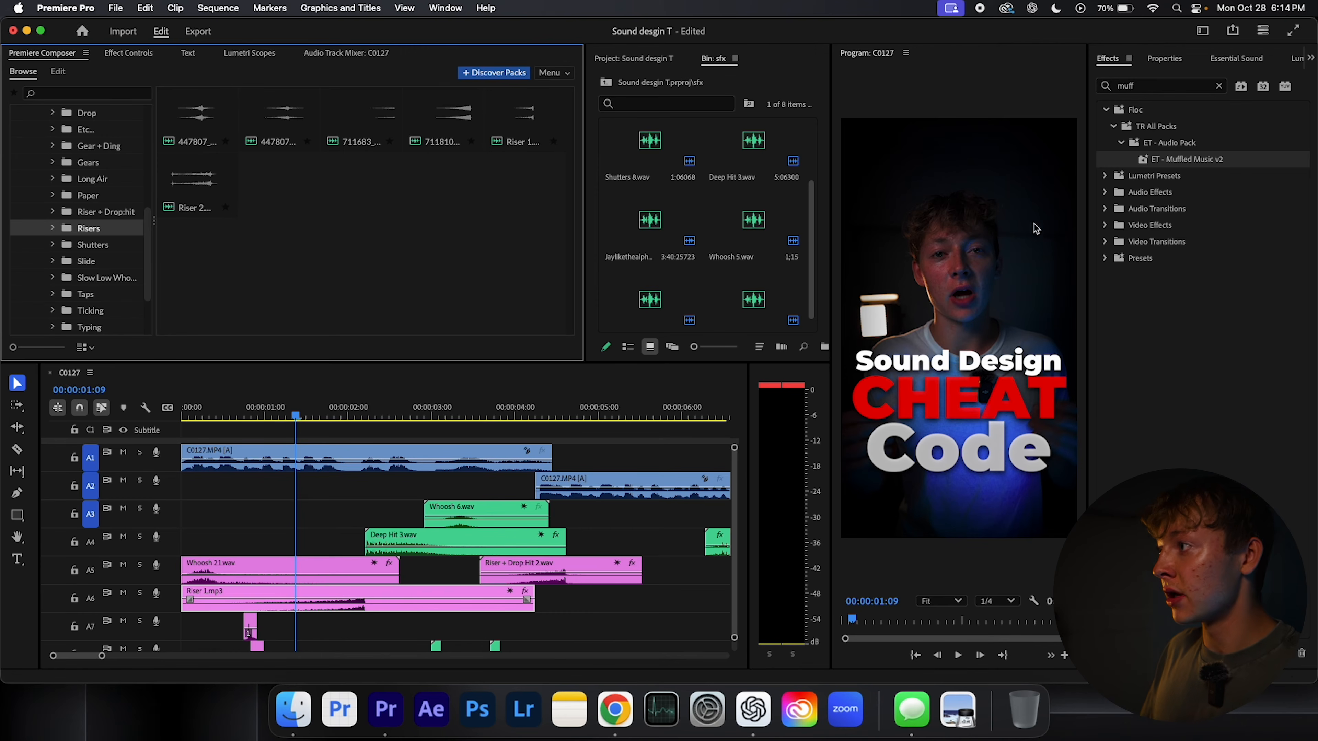
Show the Essential Sound settings of Riser 1.mp3 on A6 and turn off its Creative section with the Heavy Reverb
{"action": "left_click", "coordinate": [1174, 64]}
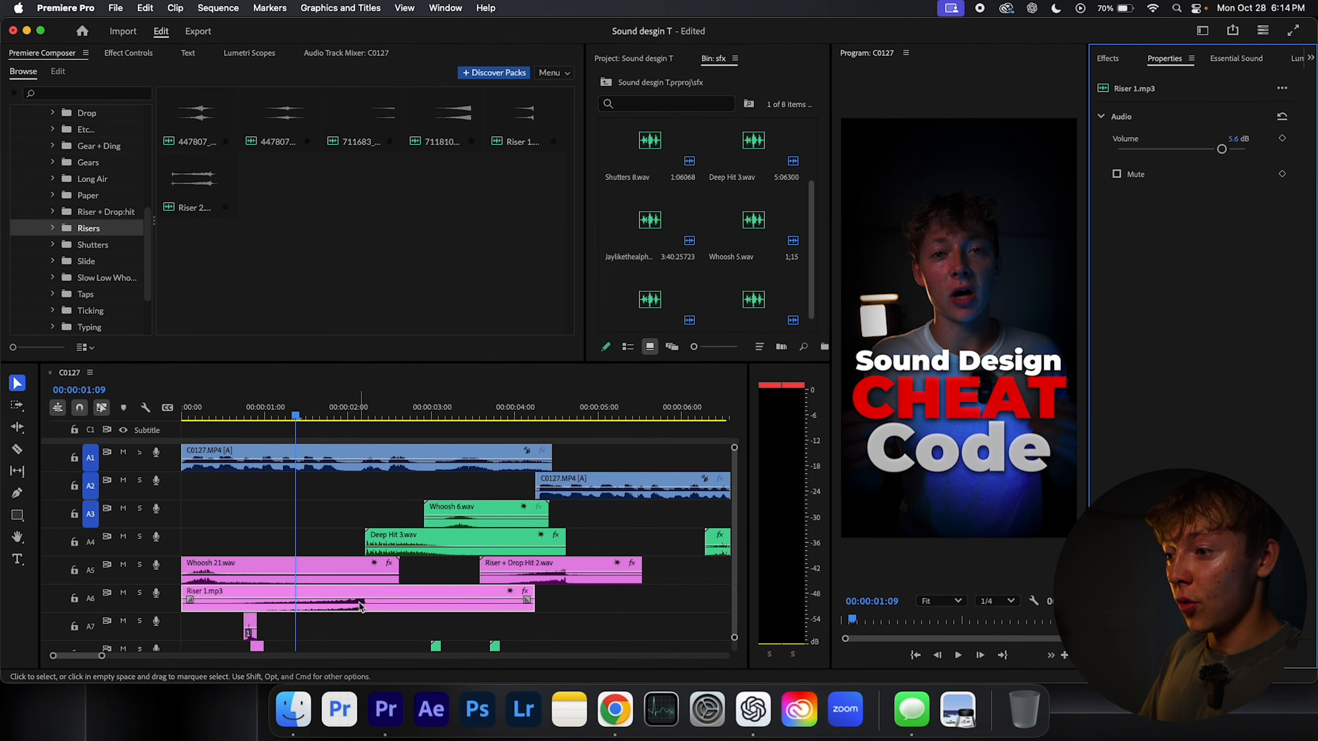
{"action": "left_click", "coordinate": [446, 598]}
{"action": "left_click", "coordinate": [1234, 56]}
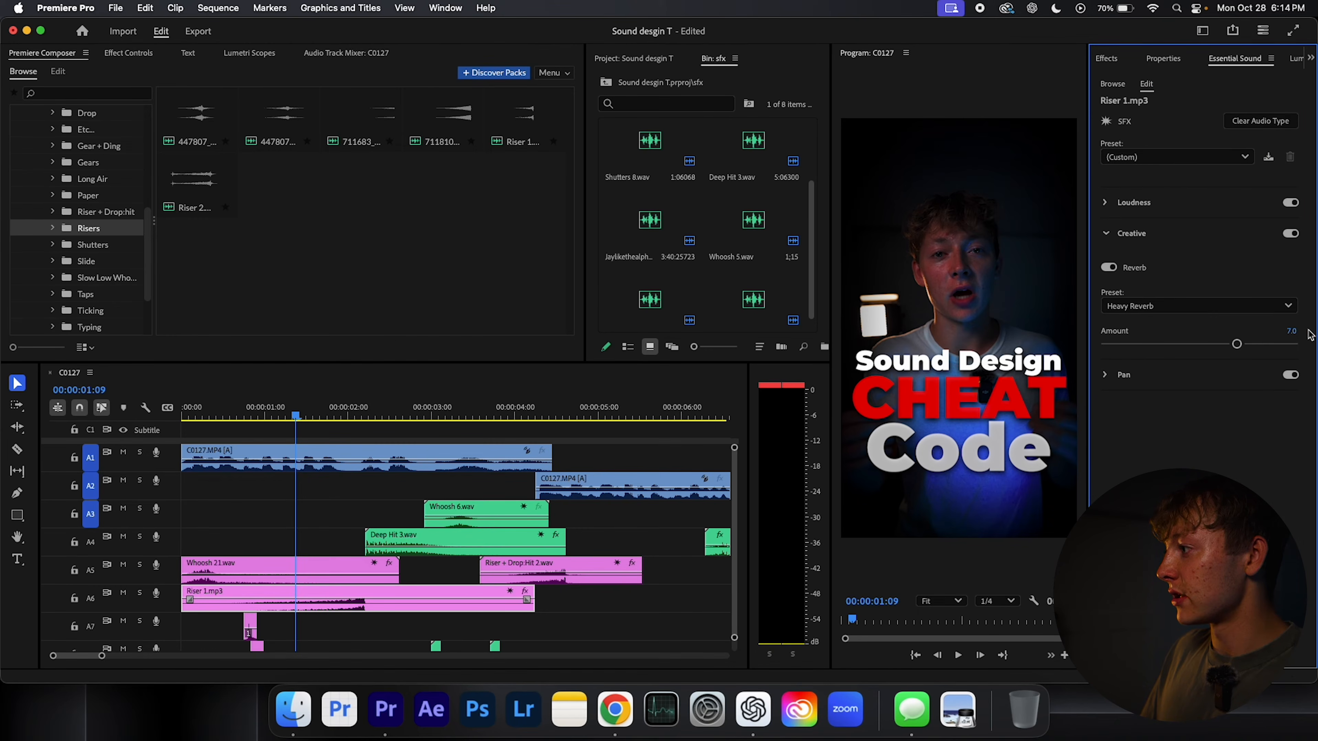
{"action": "left_click", "coordinate": [1291, 234]}
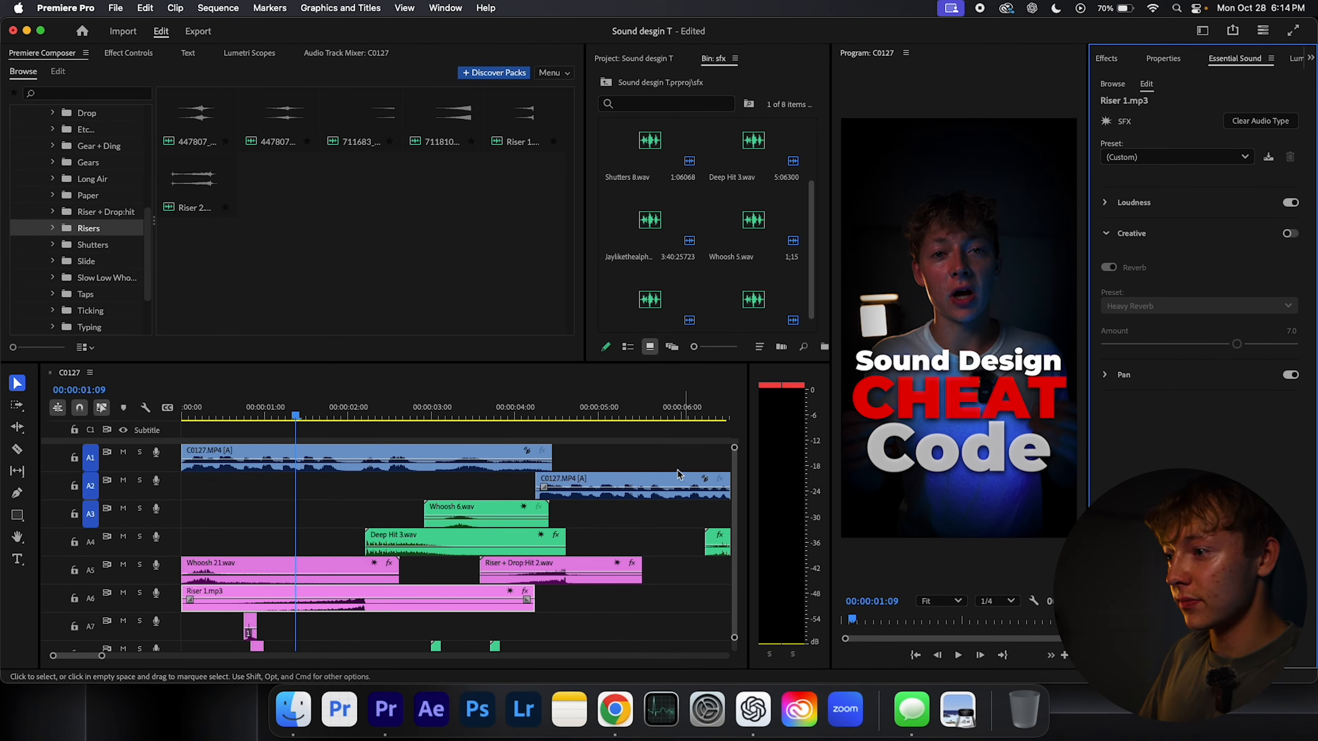
Solo track A6 and play the riser without reverb from 00:00:01:09
{"action": "left_click", "coordinate": [139, 592]}
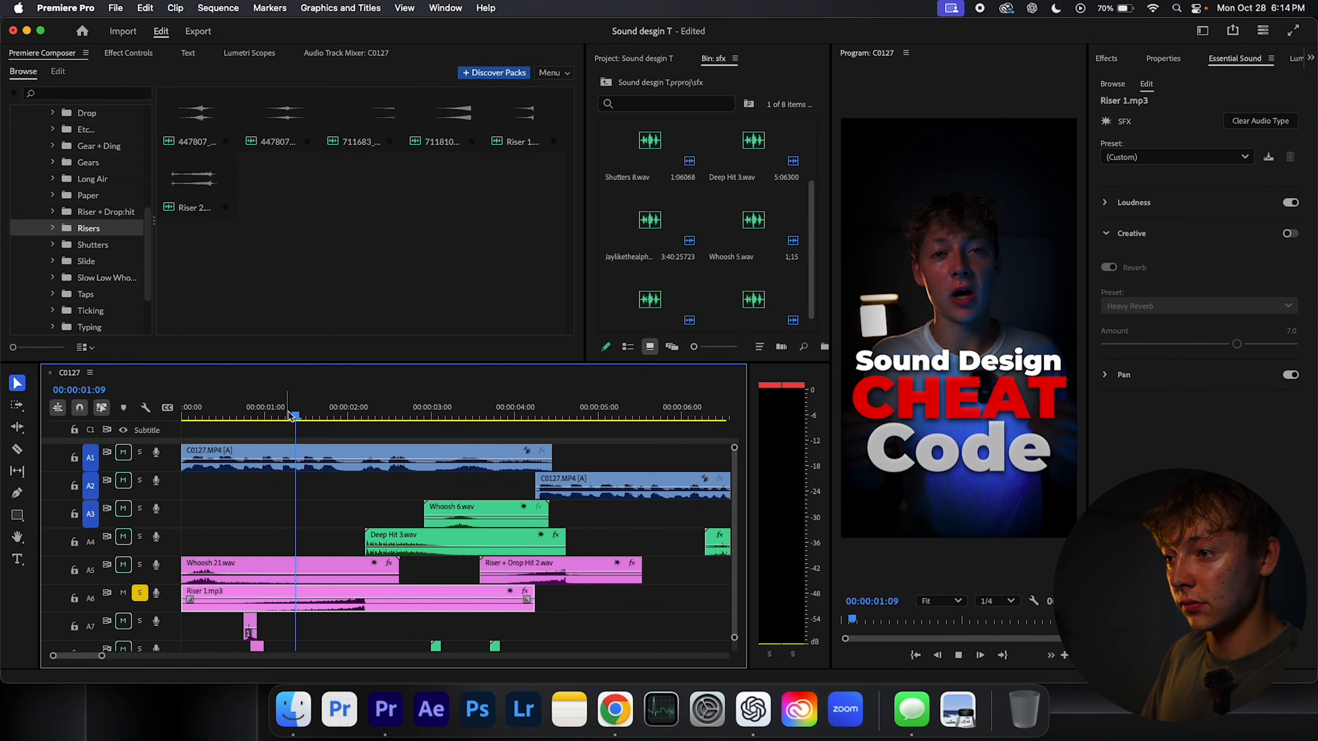
{"action": "key", "text": "space"}
{"action": "key", "text": "space"}
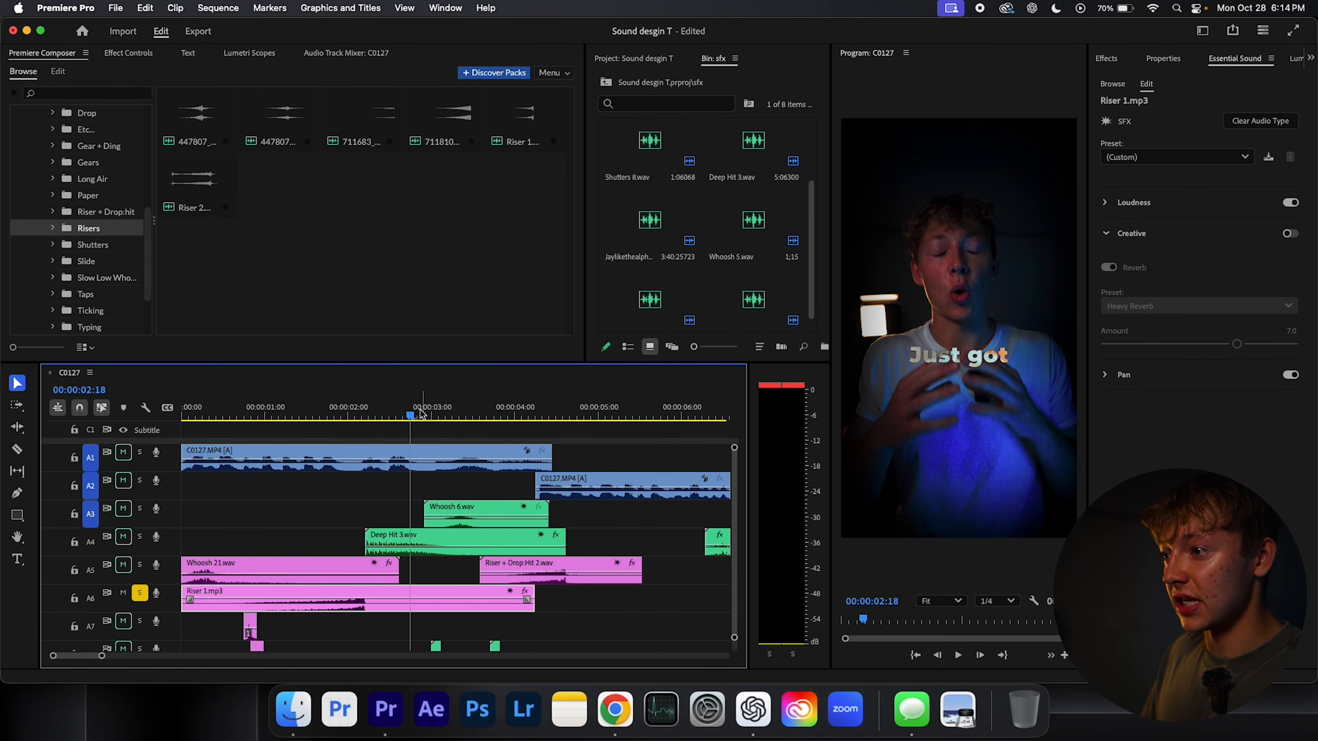
Turn the riser's Creative section back on and play the soloed track with reverb from 00:00:00:16
{"action": "left_click", "coordinate": [272, 408]}
{"action": "left_click", "coordinate": [1112, 271]}
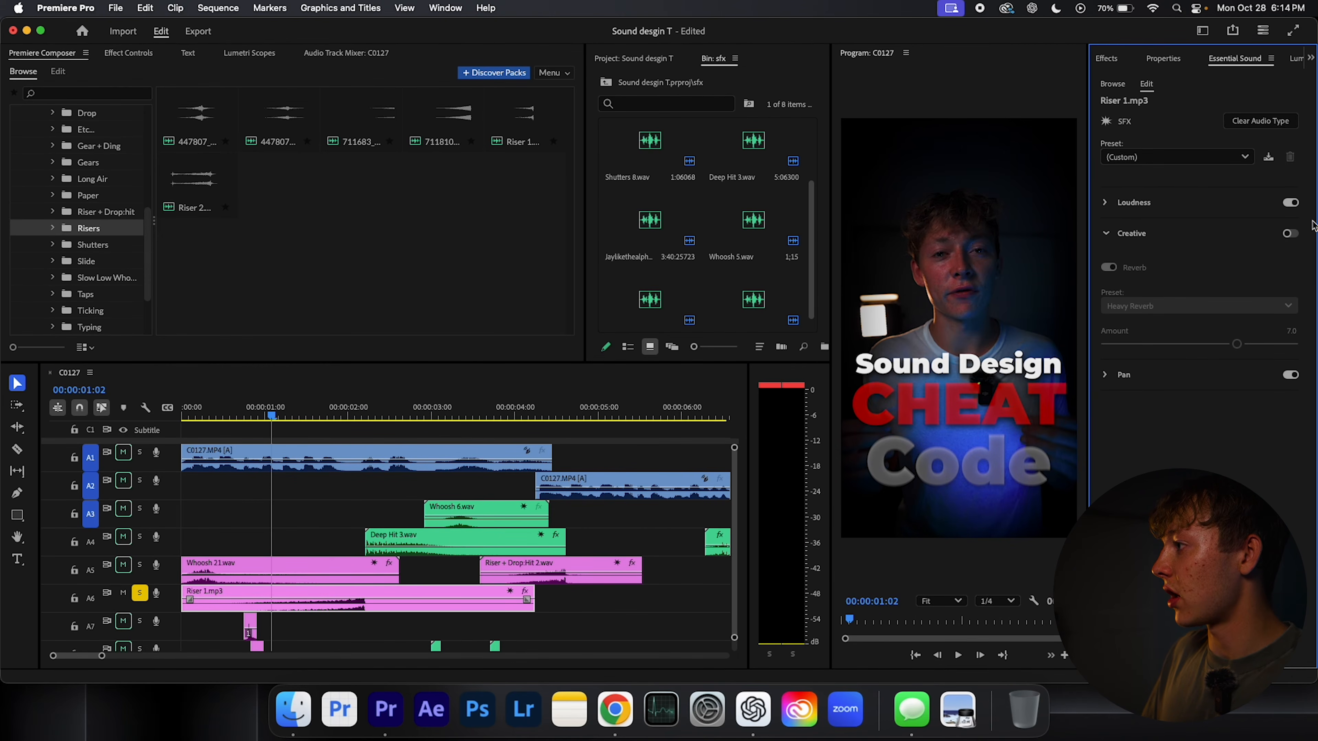
{"action": "left_click_drag", "start_coordinate": [271, 414], "coordinate": [237, 419]}
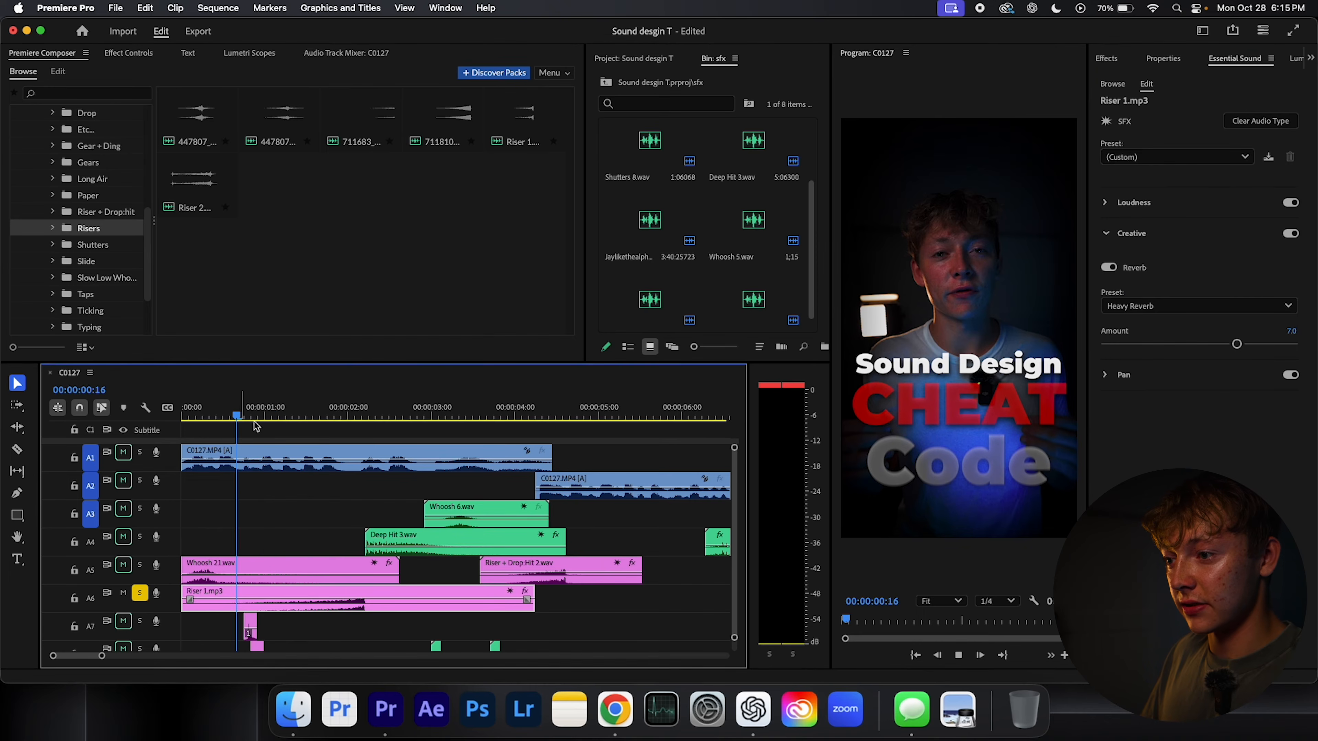
{"action": "key", "text": "space"}
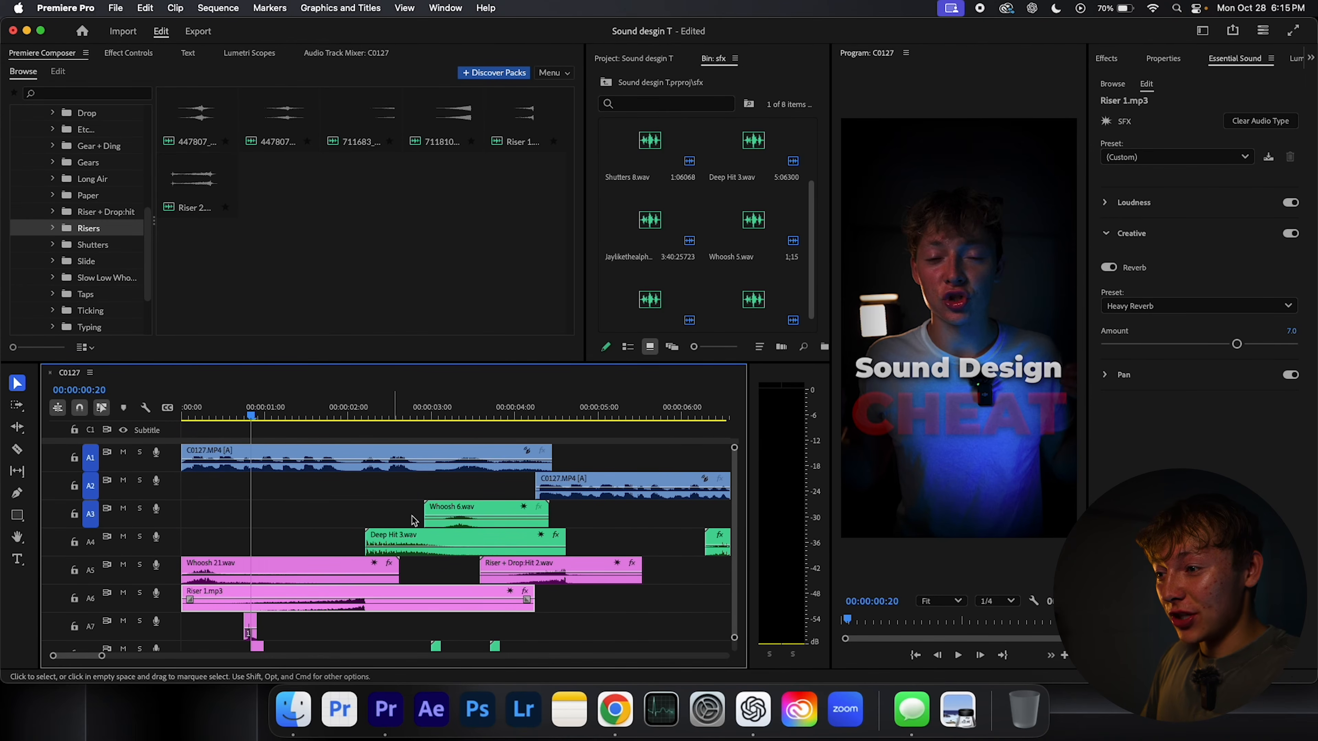
Solo tracks A4 and A6 and play Riser 1.mp3 into Deep Hit 3.wav from 00:00:00:20
{"action": "left_click", "coordinate": [368, 598]}
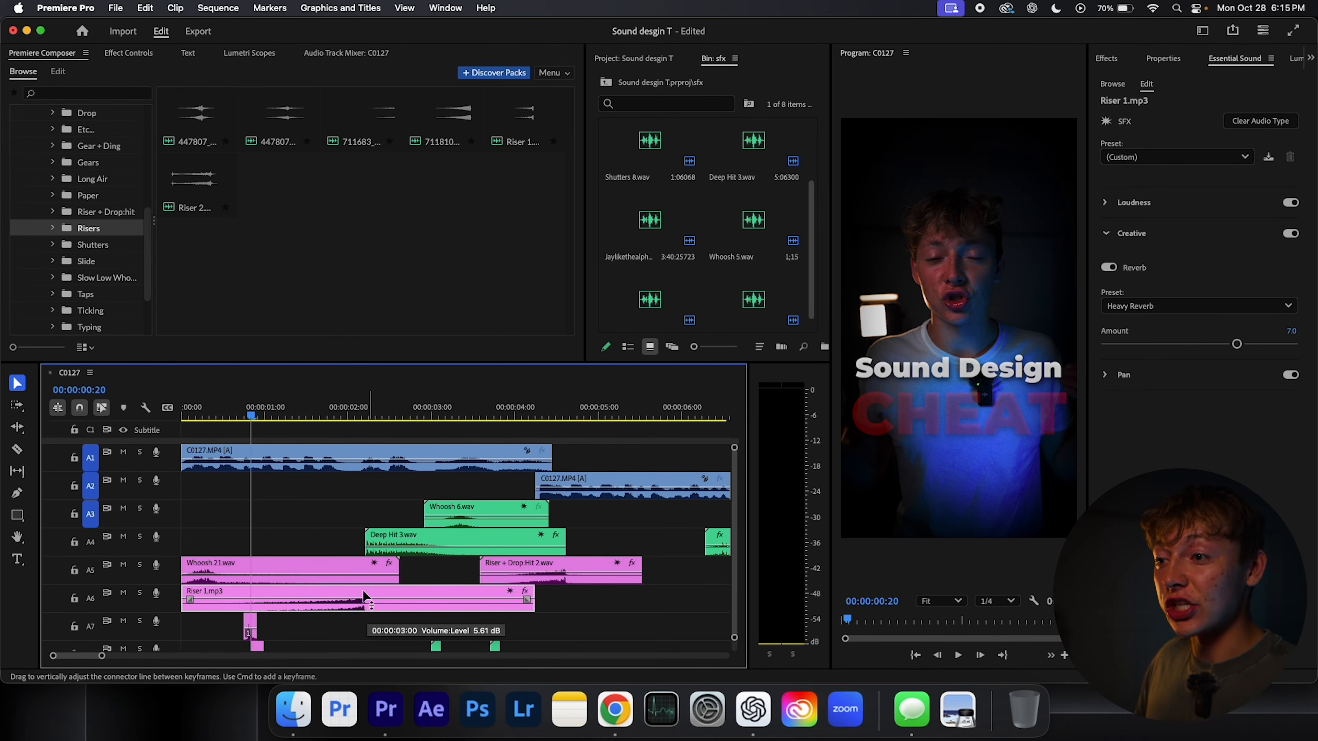
{"action": "left_click", "coordinate": [139, 536]}
{"action": "left_click", "coordinate": [139, 598]}
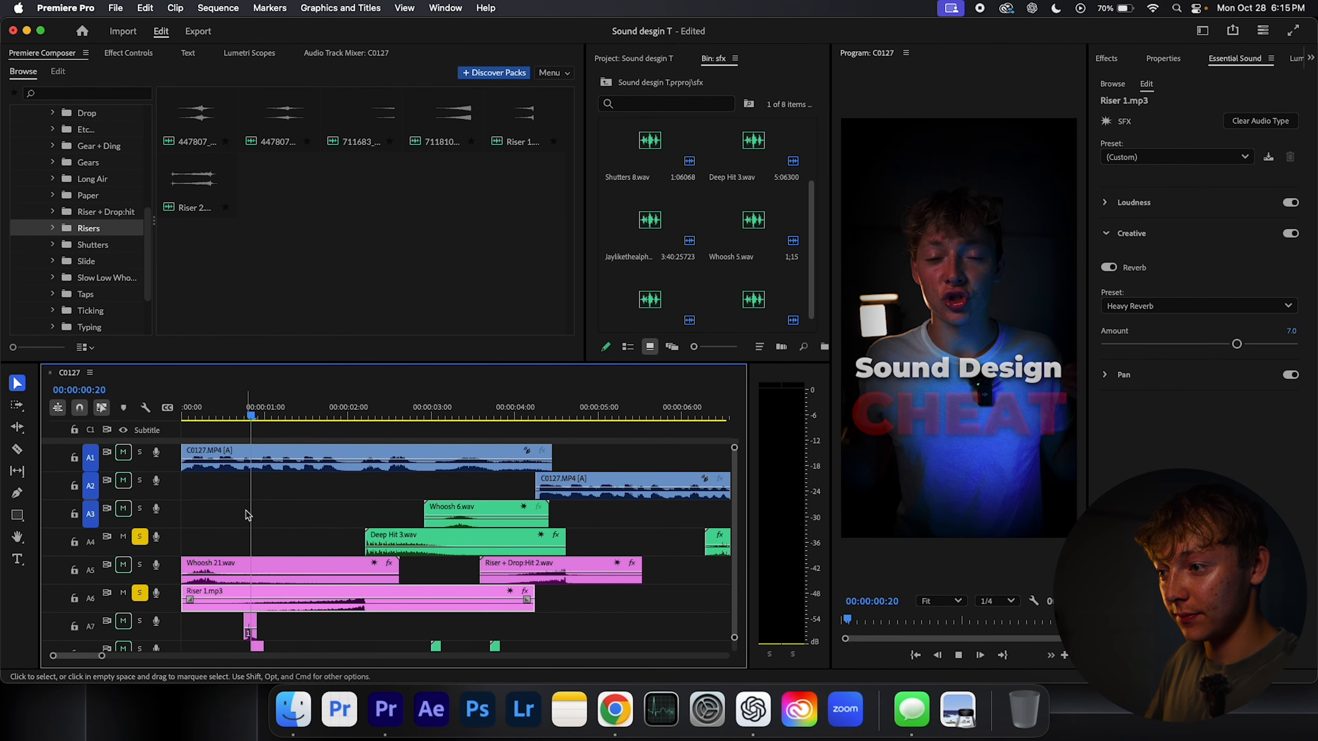
{"action": "key", "text": "space"}
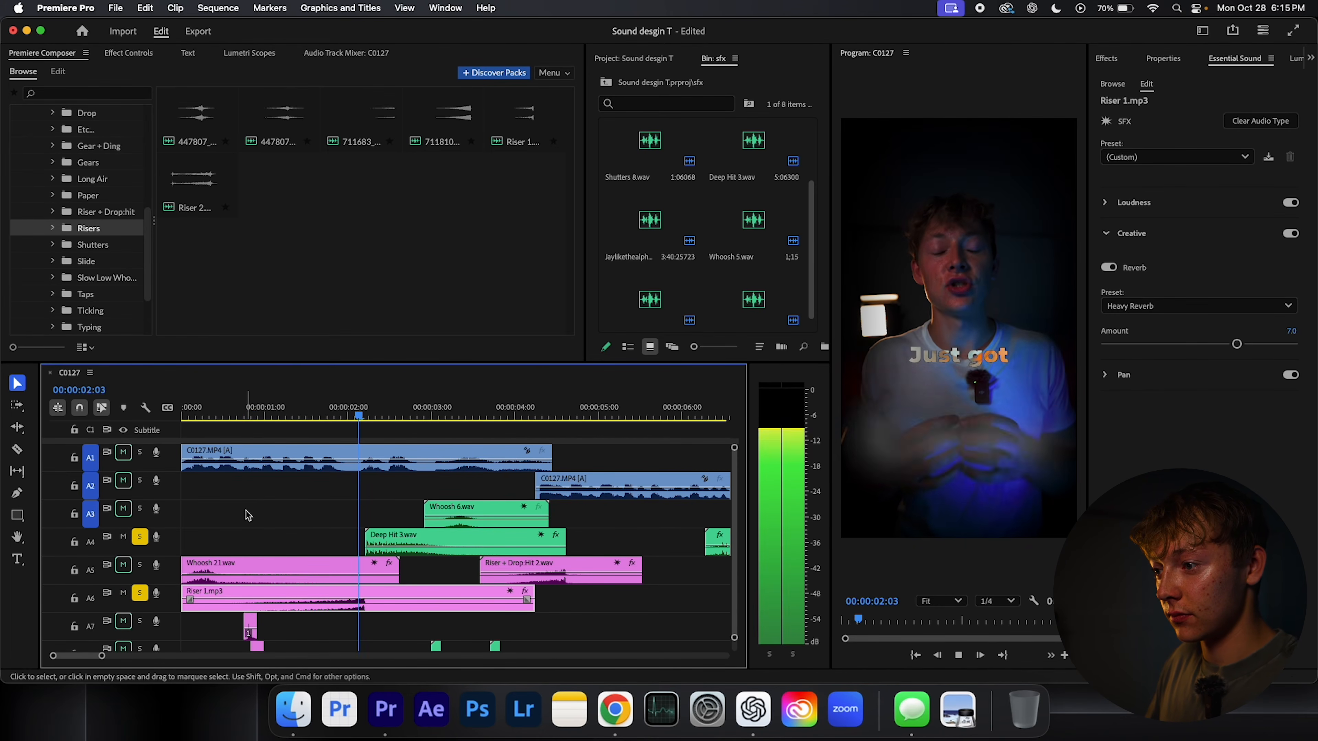
{"action": "key", "text": "space"}
{"action": "scroll", "coordinate": [485, 434], "scroll_direction": "right", "scroll_amount": 2}
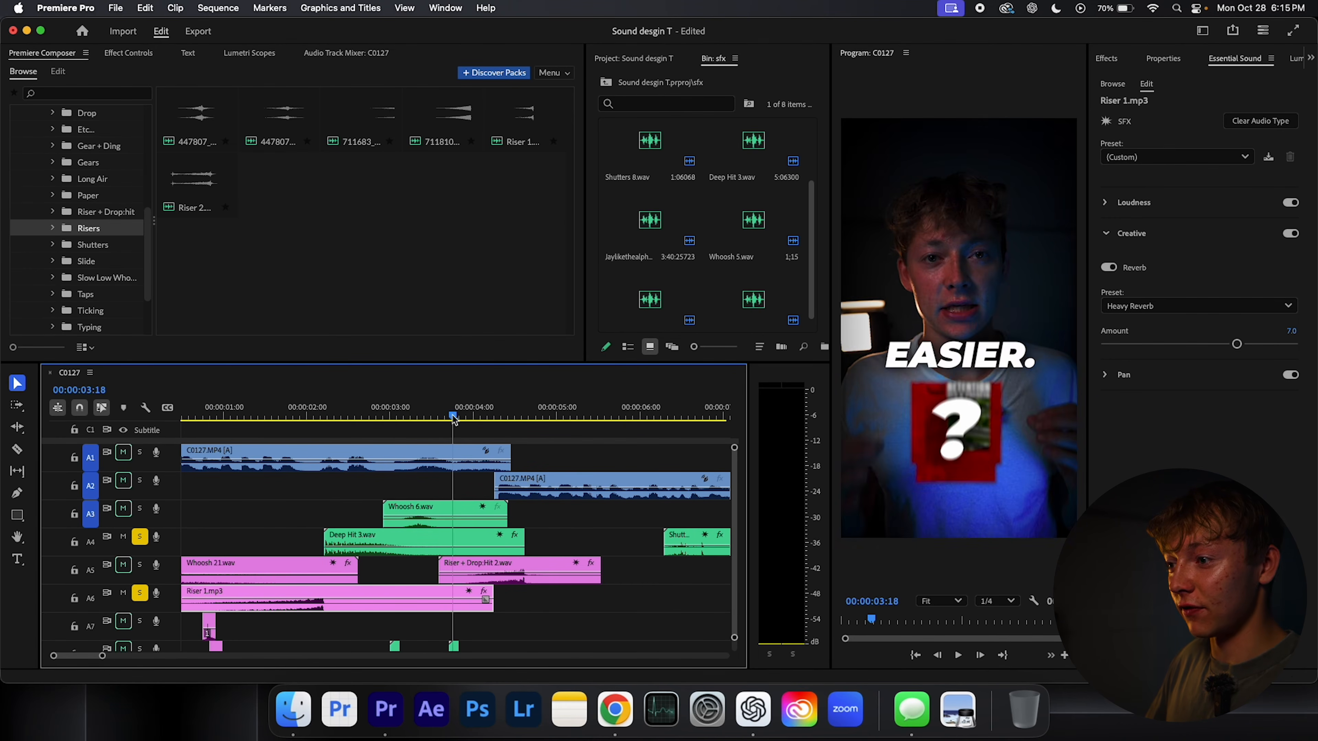
Solo A3 instead of A4 and A6 and play Whoosh 6.wav from 00:00:03:03
{"action": "left_click_drag", "start_coordinate": [453, 418], "coordinate": [401, 418]}
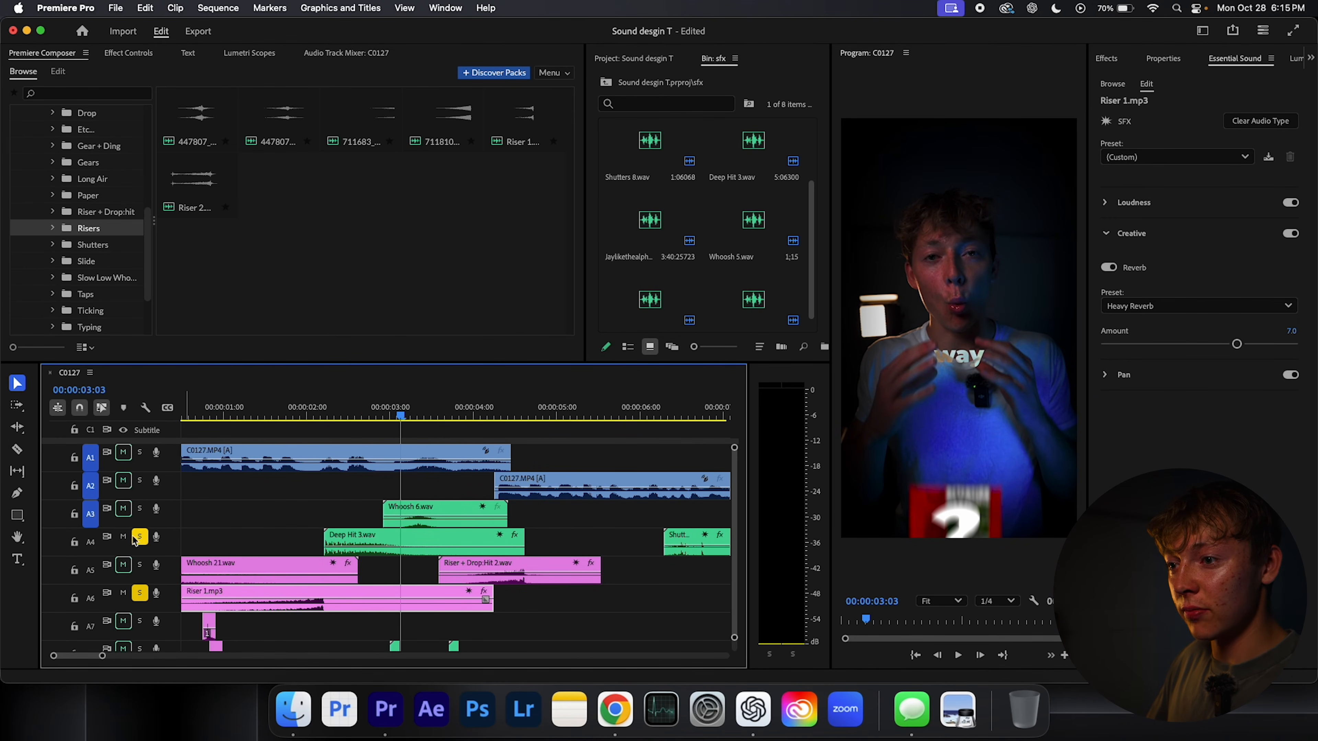
{"action": "left_click", "coordinate": [140, 508]}
{"action": "left_click", "coordinate": [140, 593]}
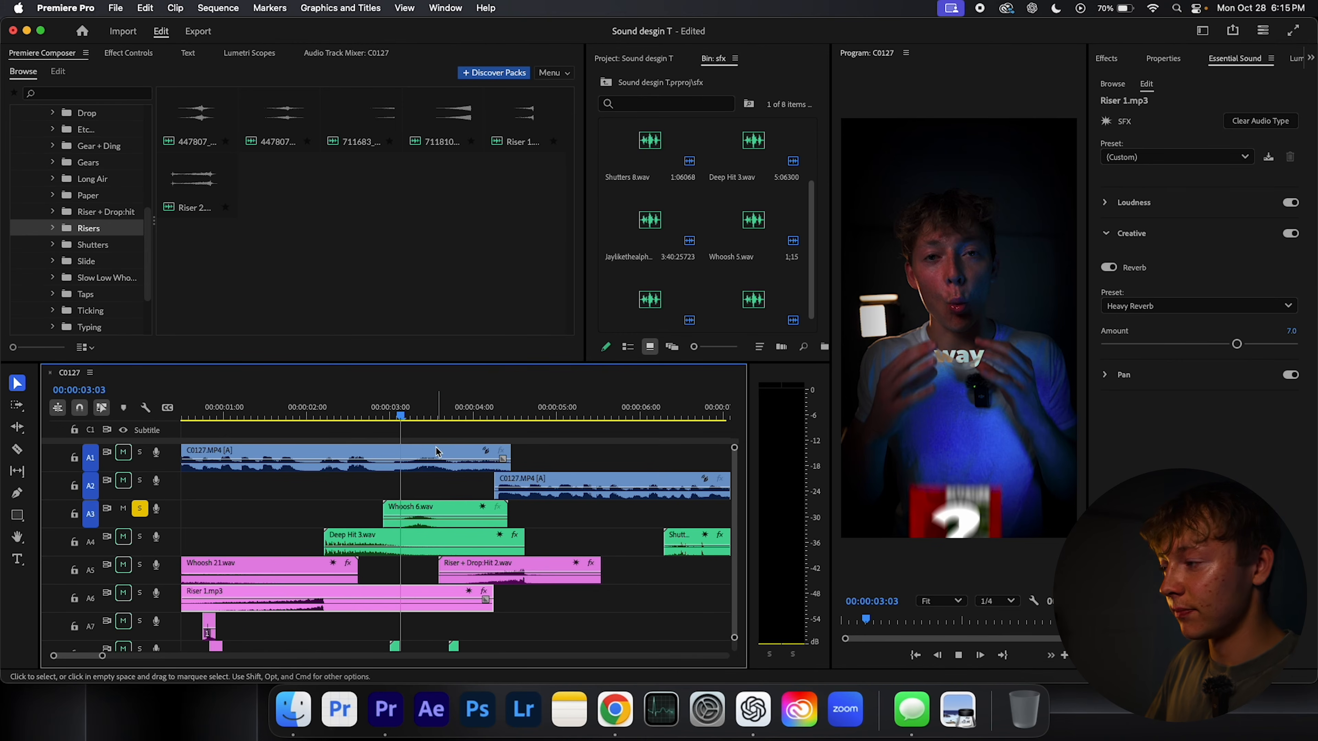
{"action": "scroll", "coordinate": [339, 473], "scroll_direction": "left", "scroll_amount": 1}
{"action": "key", "text": "space"}
{"action": "scroll", "coordinate": [340, 474], "scroll_direction": "right", "scroll_amount": 1}
Solo A5 instead of A3, play Riser + Drop Hit 2.wav from 00:00:03:12, and clear the clip selection
{"action": "left_click_drag", "start_coordinate": [456, 419], "coordinate": [424, 417]}
{"action": "left_click", "coordinate": [140, 508]}
{"action": "left_click", "coordinate": [139, 565]}
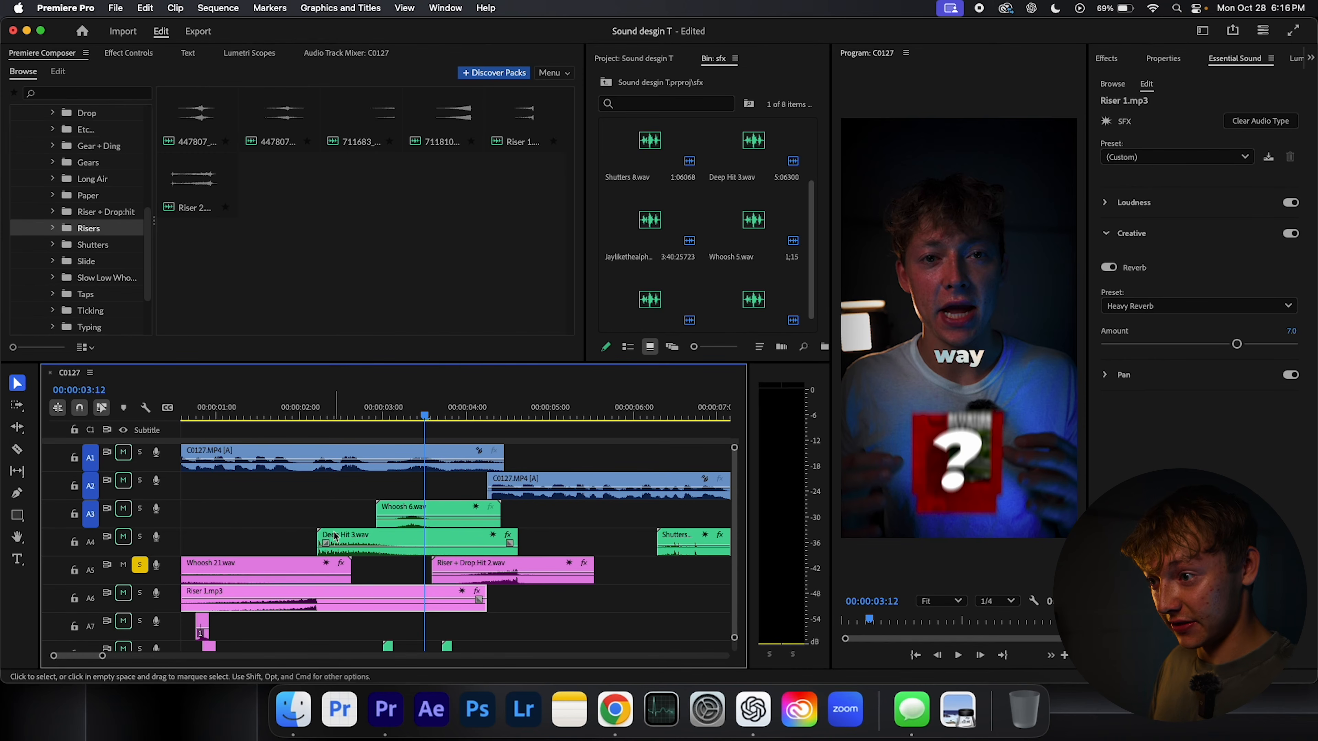
{"action": "key", "text": "space"}
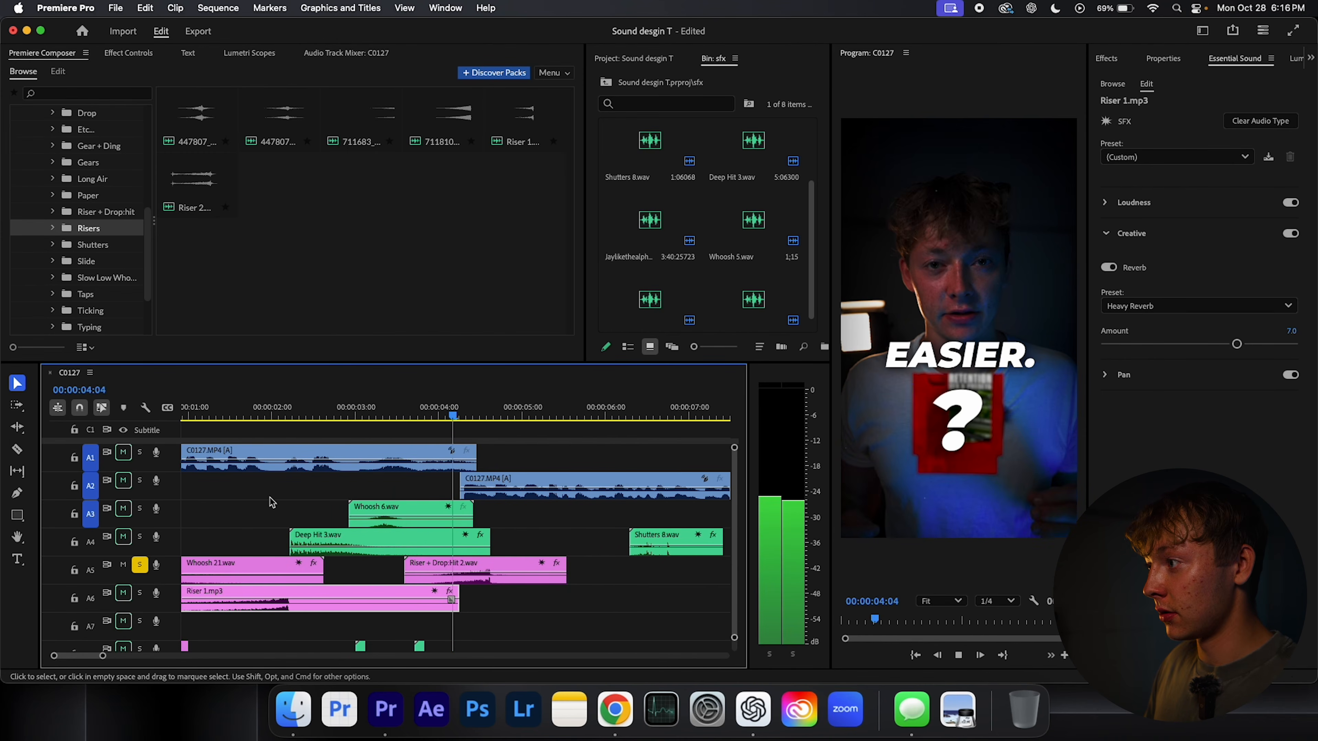
{"action": "key", "text": "space"}
{"action": "left_click", "coordinate": [392, 594]}
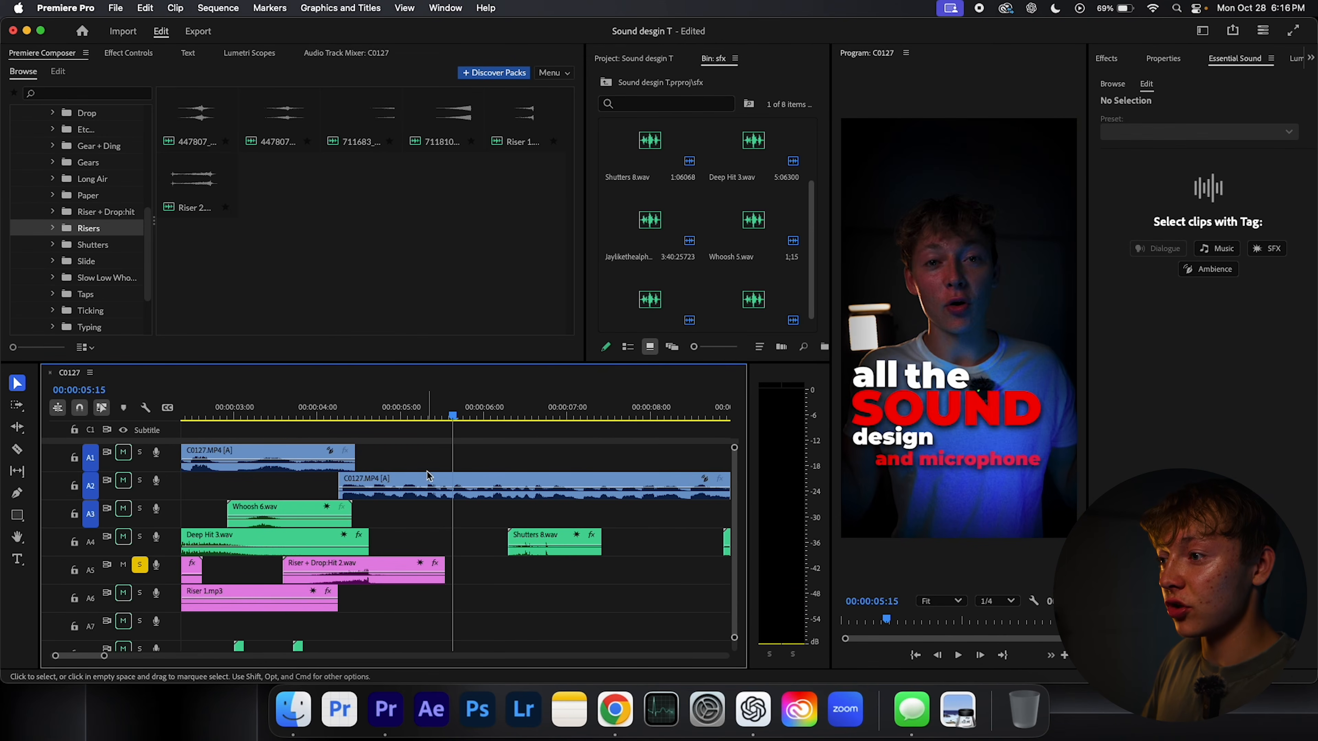
{"action": "left_click", "coordinate": [344, 414]}
{"action": "left_click", "coordinate": [381, 571]}
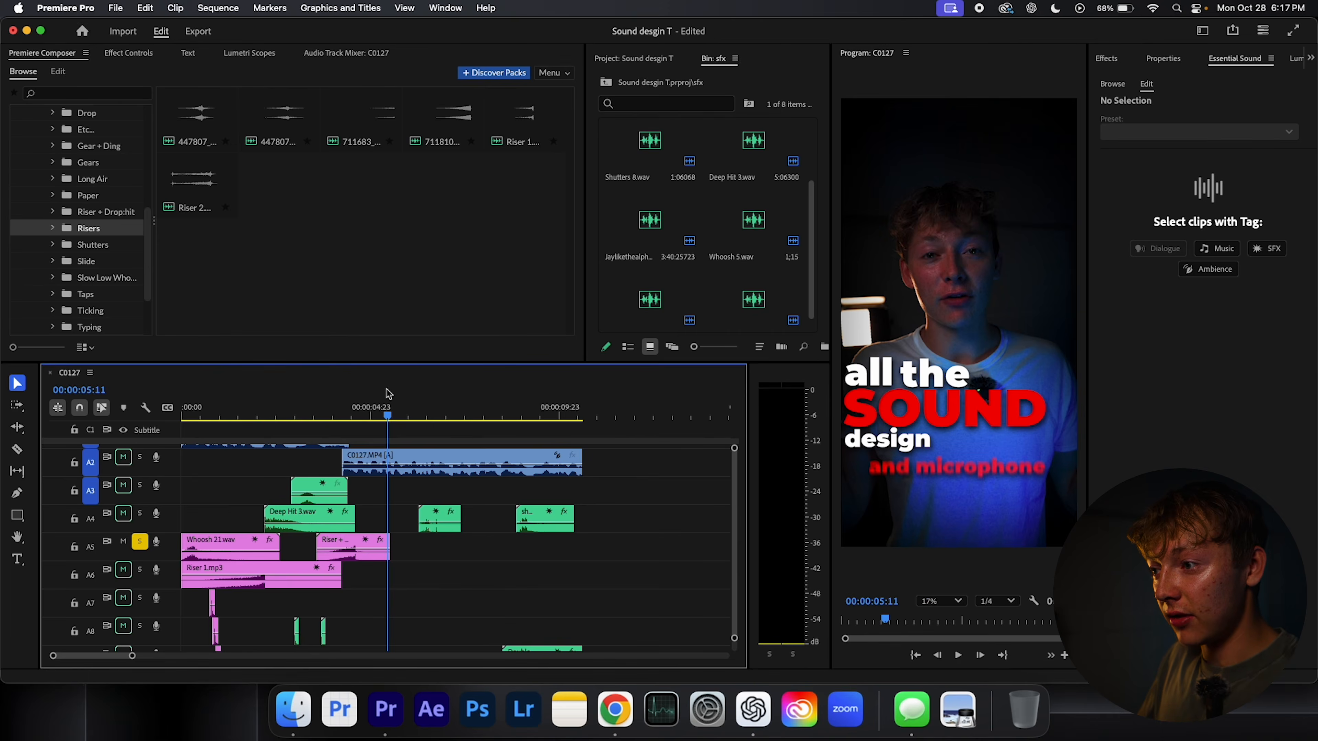
Set the playhead to 00:00:06:02, solo A4 instead of A5, and play the shutter sound
{"action": "mouse_move", "coordinate": [386, 410]}
{"action": "left_mouse_down"}
{"action": "mouse_move", "coordinate": [436, 416]}
{"action": "mouse_move", "coordinate": [412, 418]}
{"action": "left_mouse_up"}
{"action": "left_click", "coordinate": [140, 541]}
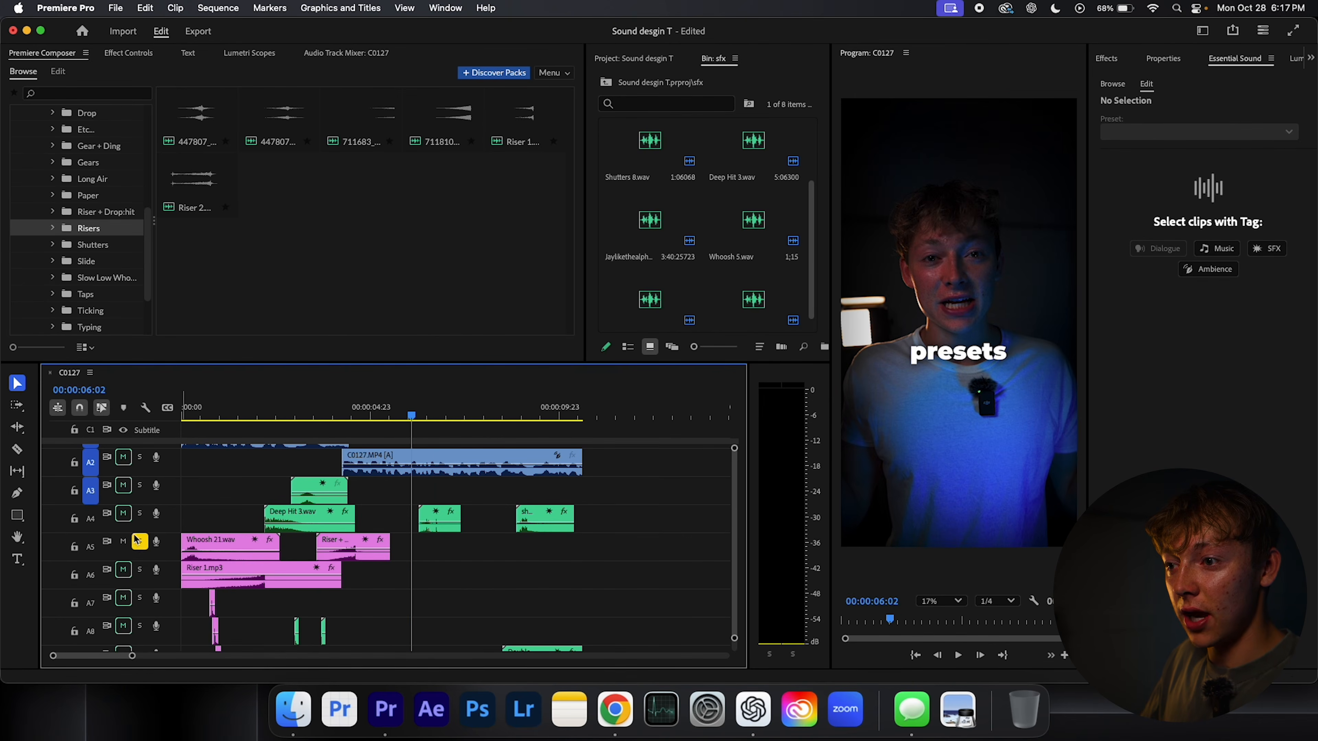
{"action": "left_click", "coordinate": [140, 513]}
{"action": "key", "text": "space"}
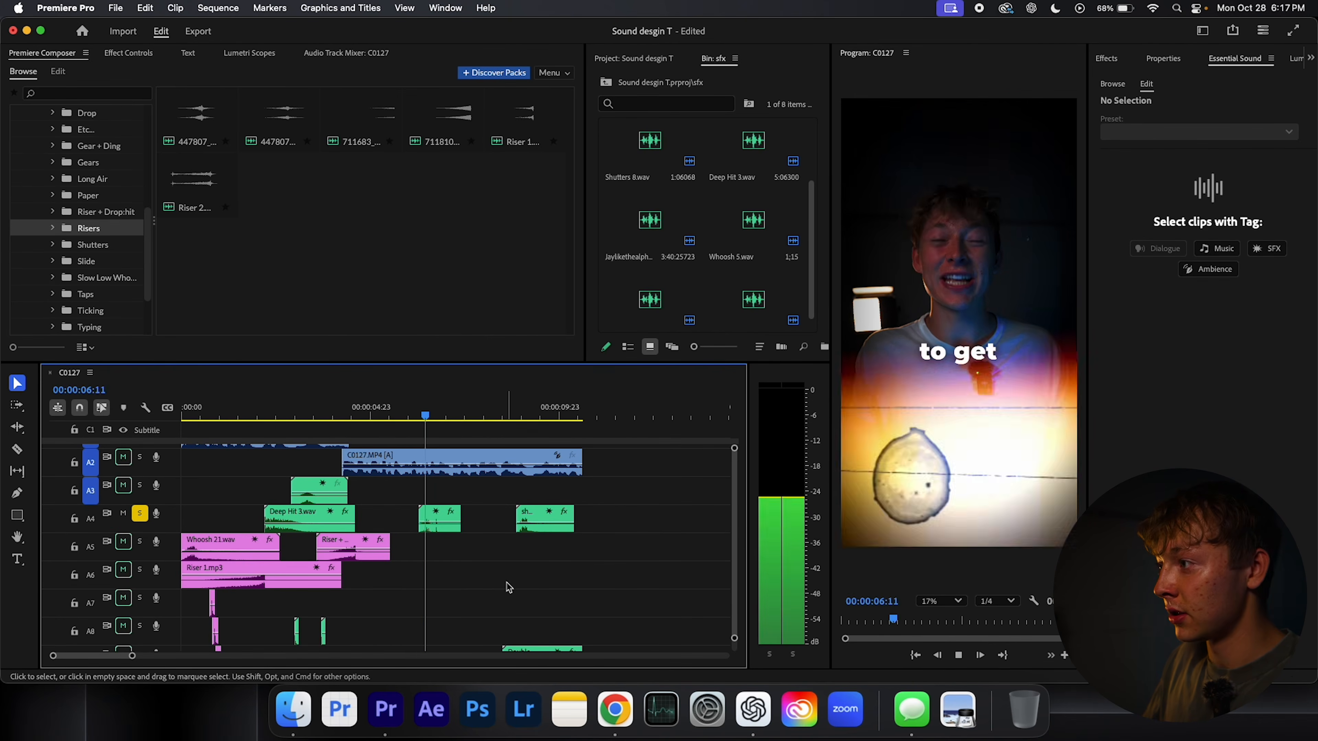
{"action": "key", "text": "space"}
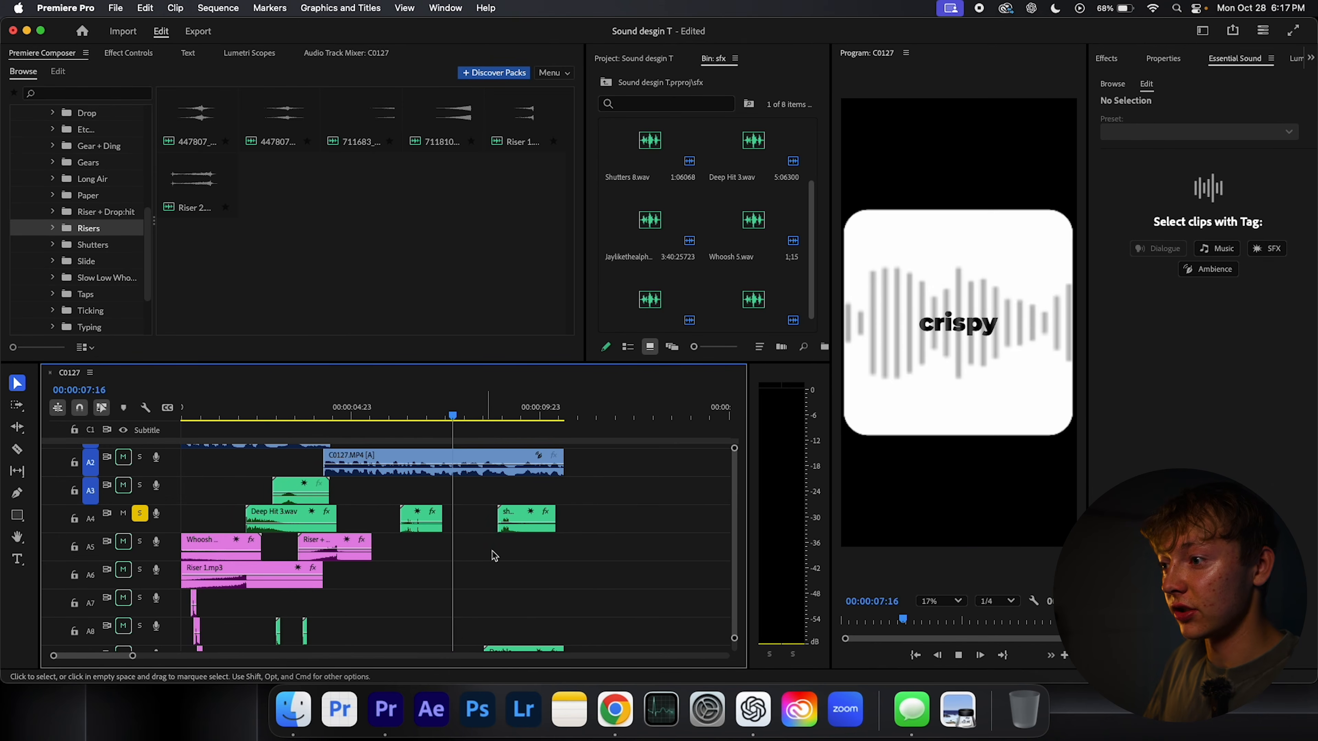
Pause at 00:00:08:19, solo A9 along with A4, and play the last shutter and Double clips together
{"action": "scroll", "coordinate": [514, 537], "scroll_direction": "down", "scroll_amount": 1}
{"action": "key", "text": "space"}
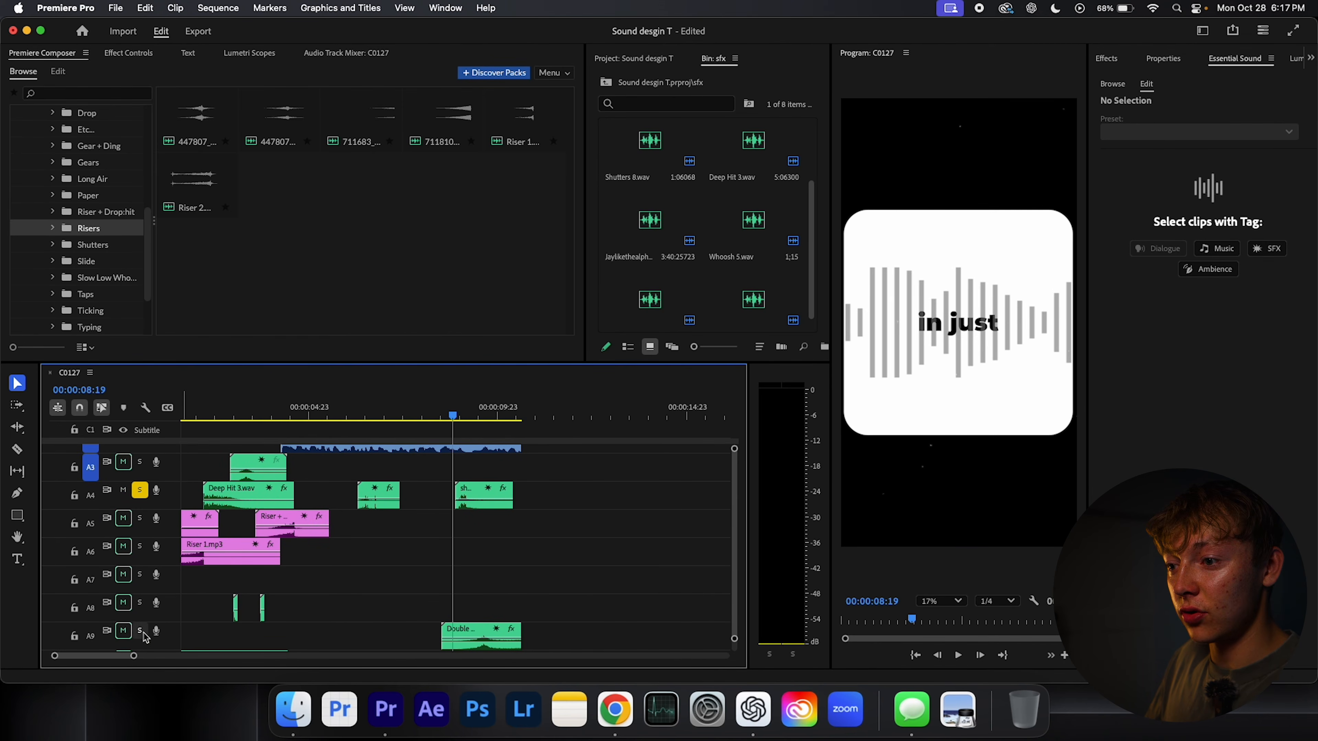
{"action": "scroll", "coordinate": [515, 514], "scroll_direction": "down", "scroll_amount": 1}
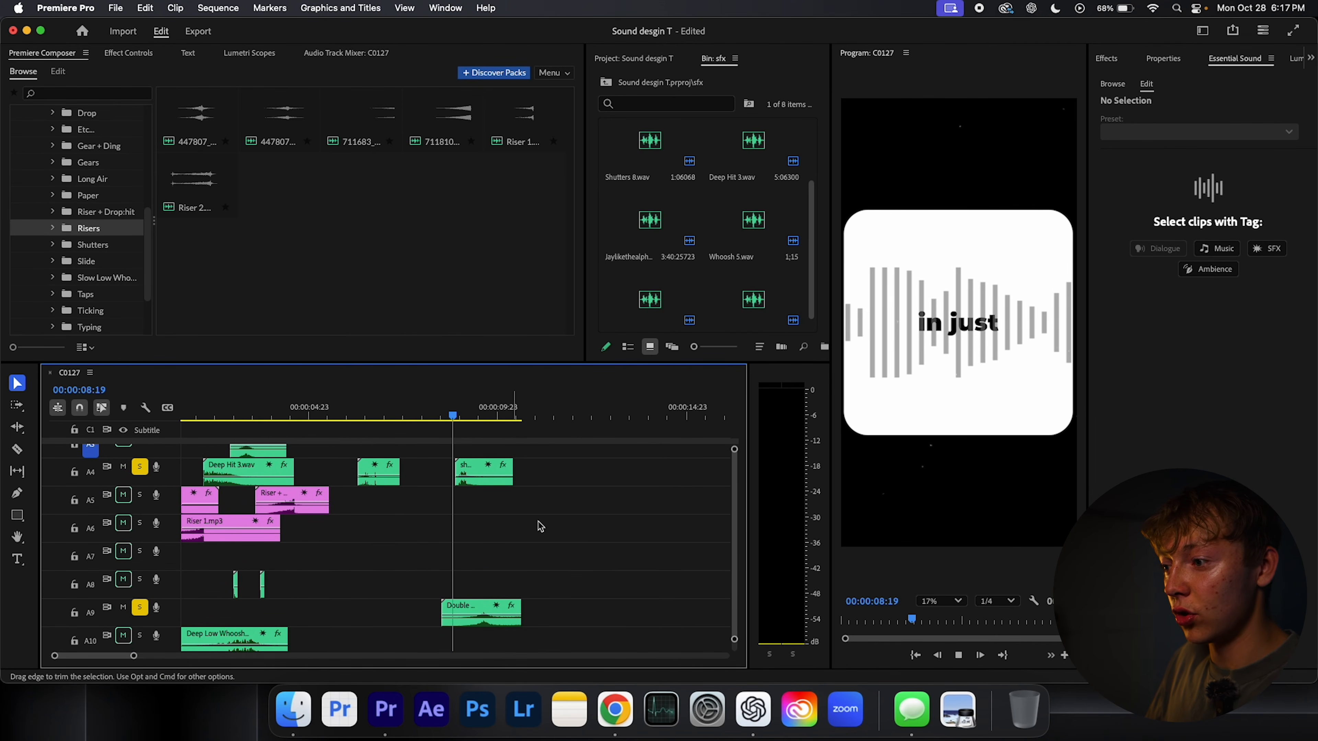
{"action": "key", "text": "space"}
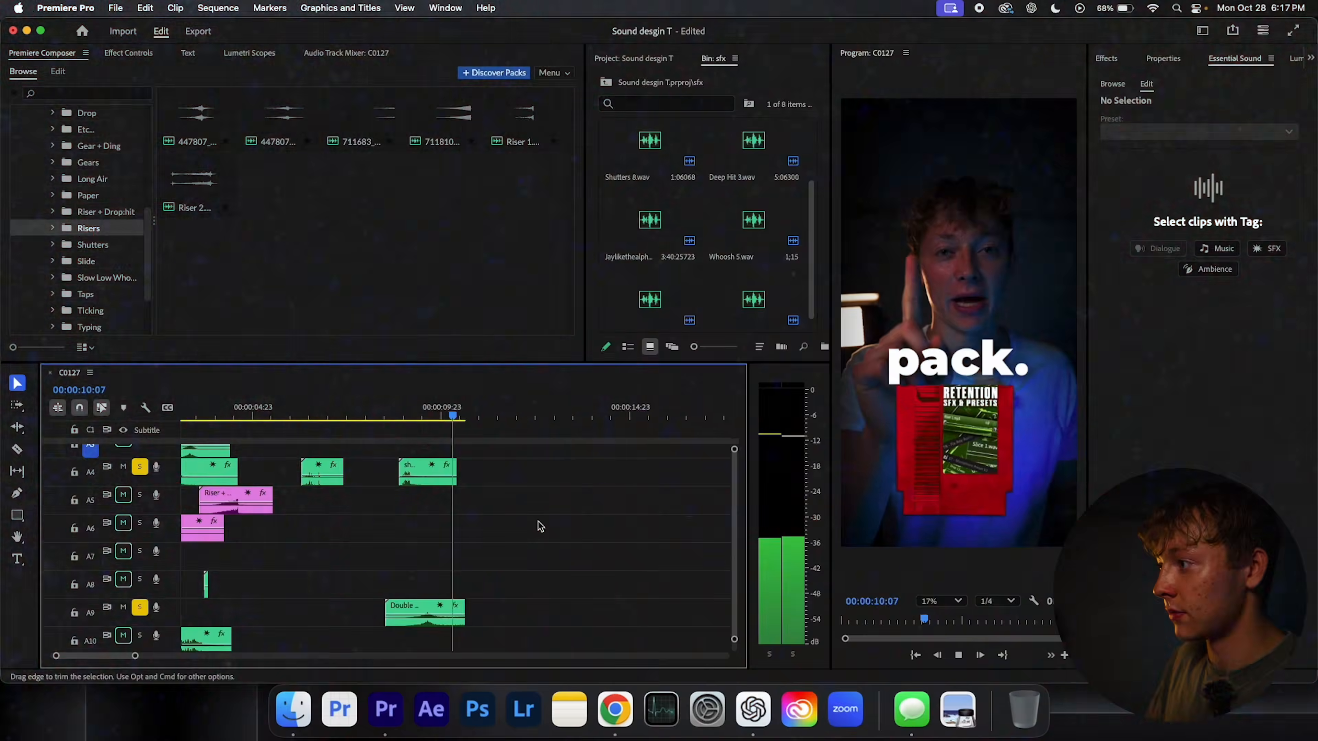